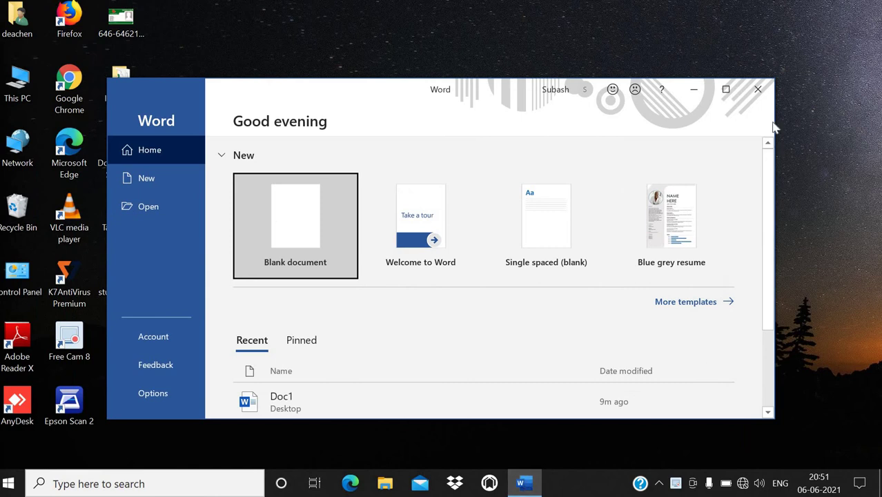
# Step: Maximise the Word start window and create a new blank document
pyautogui.click(733, 91)
pyautogui.click(190, 146)
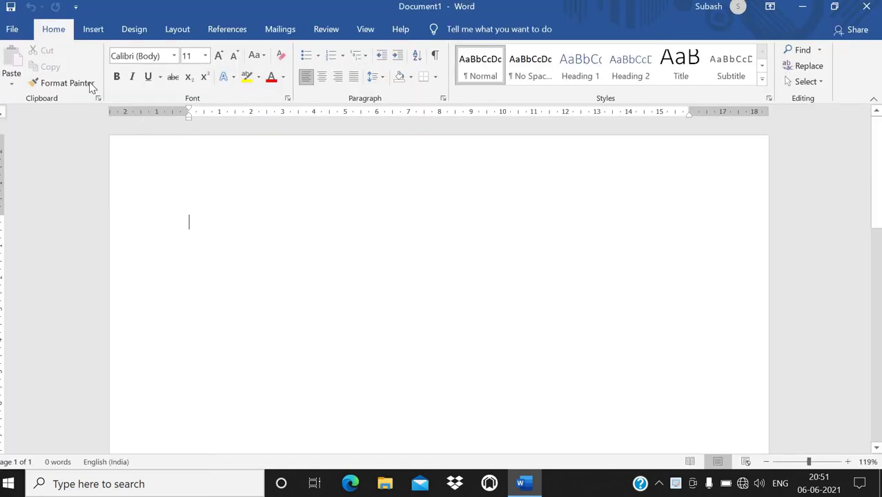
pyautogui.click(95, 30)
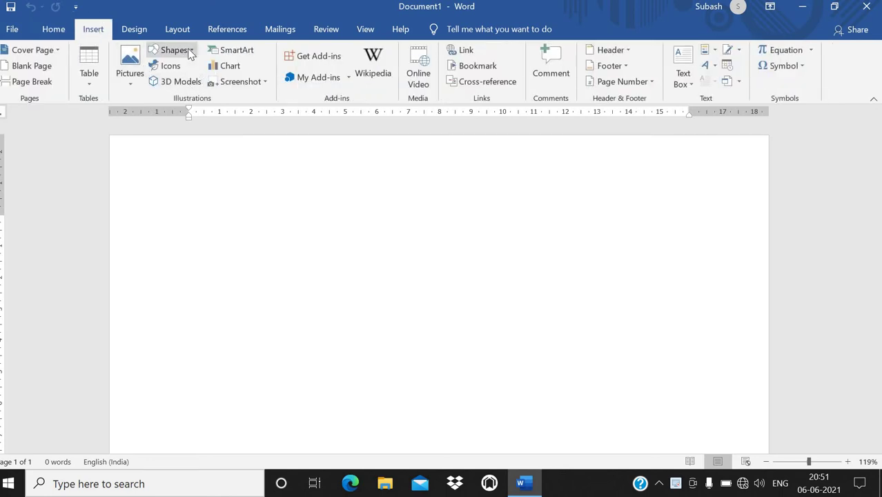
# Step: Draw a tall rectangle on the page as the card outline
pyautogui.click(174, 51)
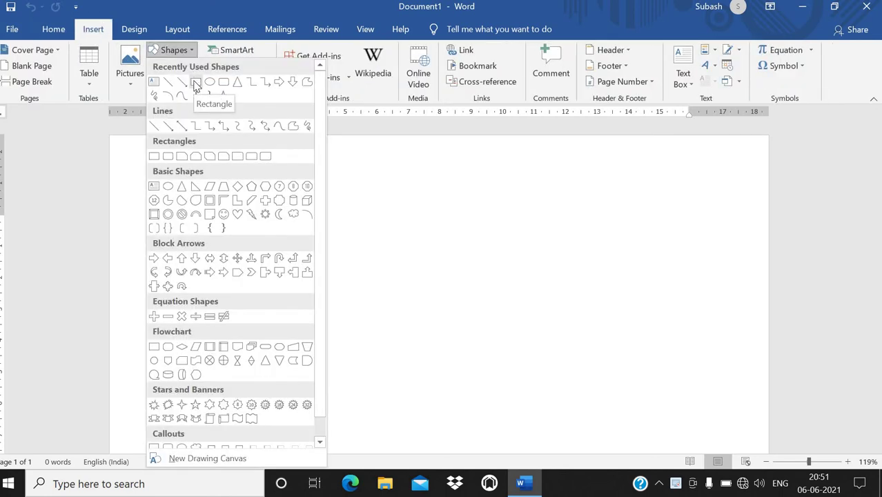
pyautogui.click(195, 83)
pyautogui.moveTo(243, 171); pyautogui.dragTo(435, 416)
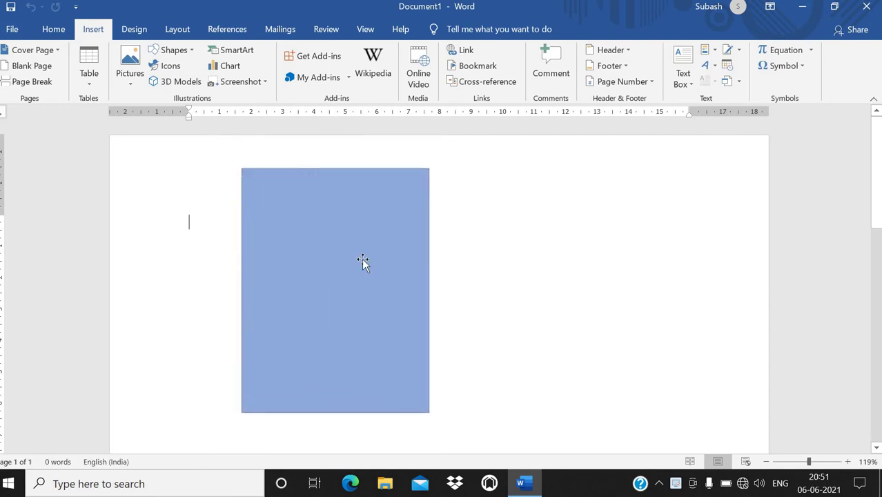
pyautogui.moveTo(330, 217); pyautogui.dragTo(250, 217)
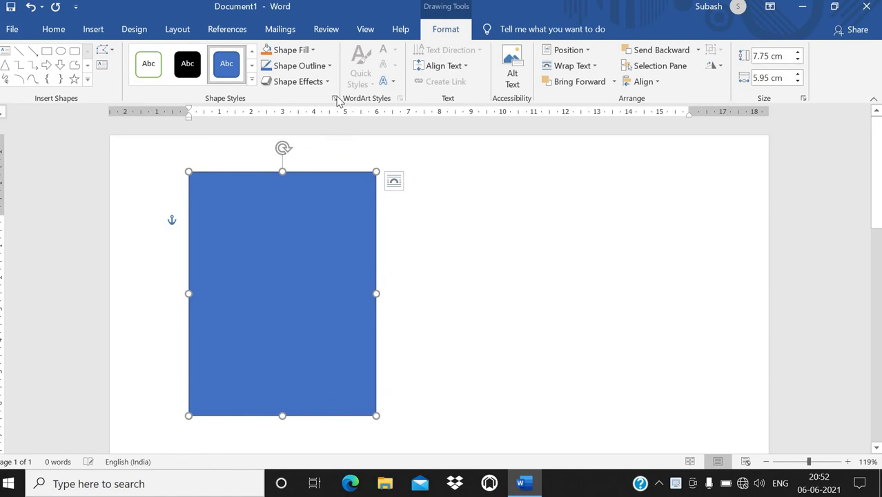
# Step: Give the rectangle no fill and a black outline, and stretch it to 8.17 cm tall
pyautogui.click(304, 49)
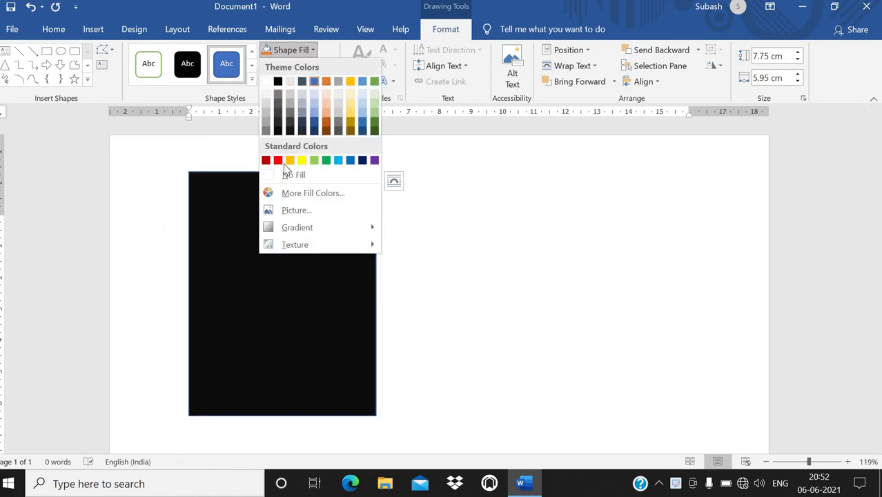
pyautogui.click(285, 176)
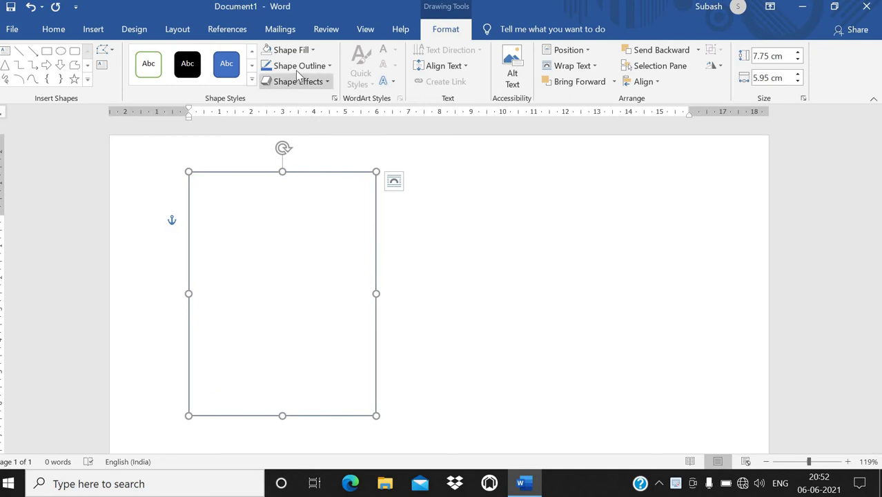
pyautogui.click(299, 65)
pyautogui.click(279, 97)
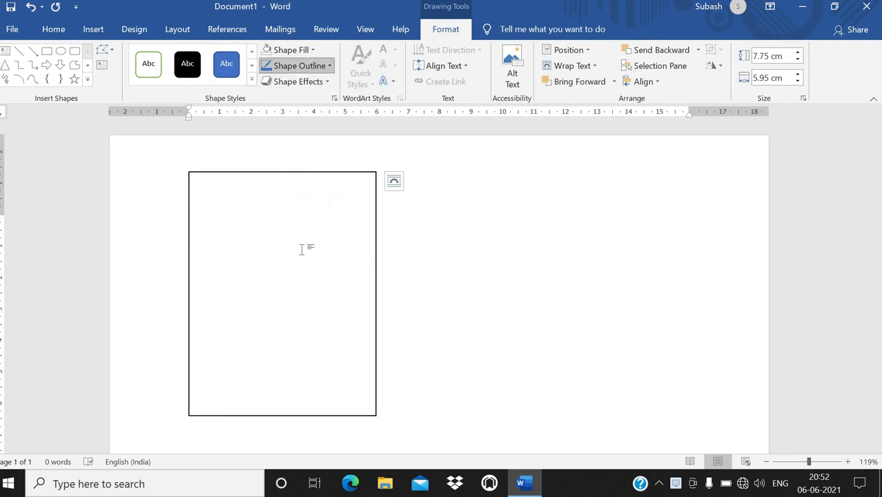
pyautogui.moveTo(281, 415); pyautogui.dragTo(282, 428)
pyautogui.click(424, 297)
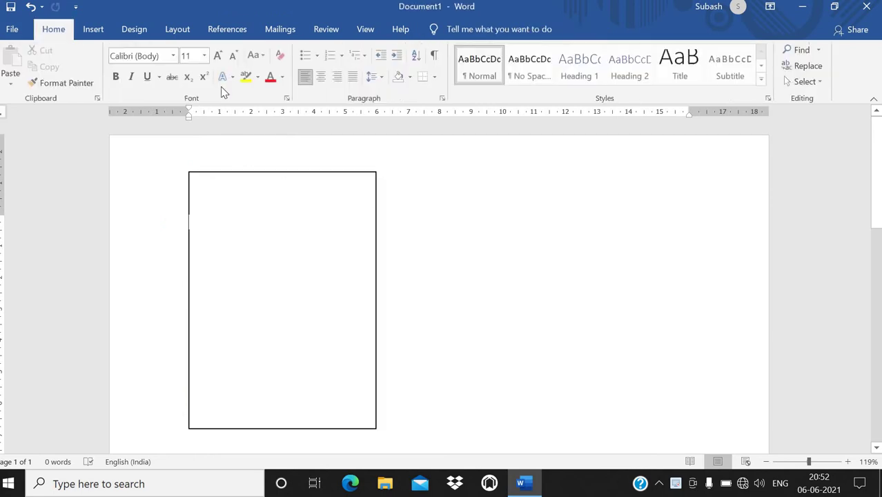
# Step: Draw a pentagon arrow shape inside the card
pyautogui.click(101, 33)
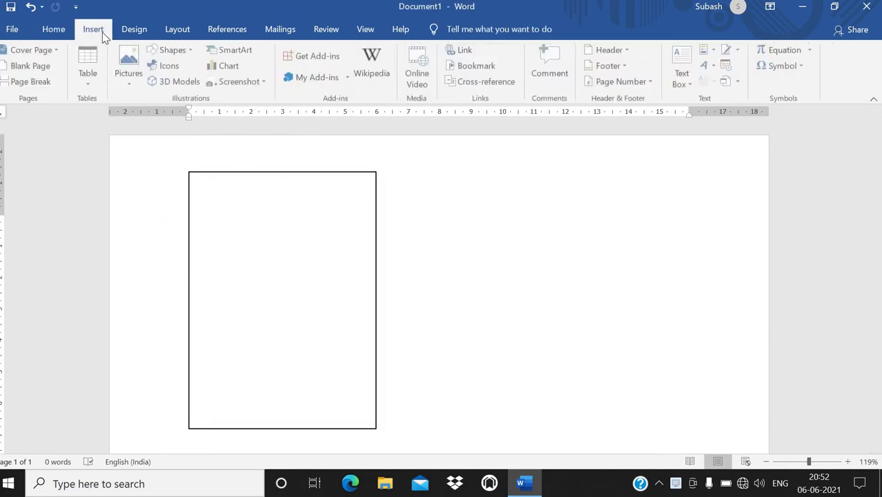
pyautogui.click(174, 51)
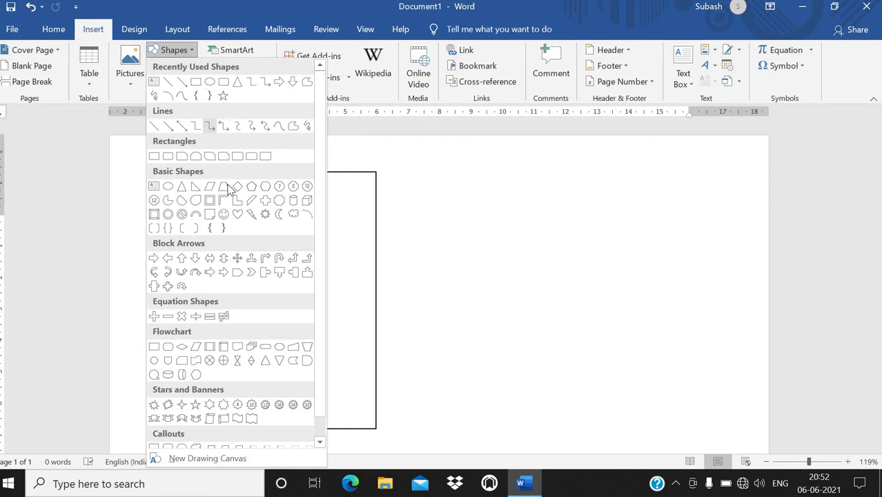
pyautogui.click(237, 271)
pyautogui.moveTo(229, 254); pyautogui.dragTo(365, 396)
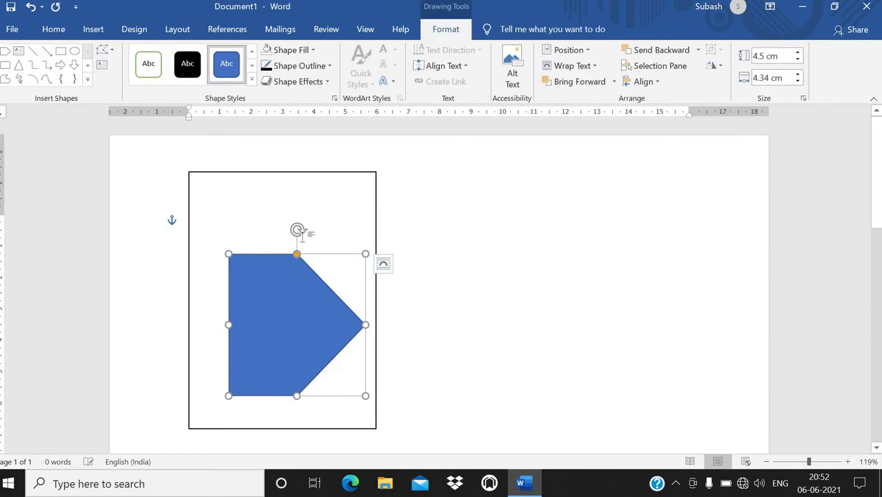
# Step: Rotate the pentagon to point up, fit it across the card's lower half, and flatten its peak
pyautogui.moveTo(294, 229); pyautogui.dragTo(213, 331)
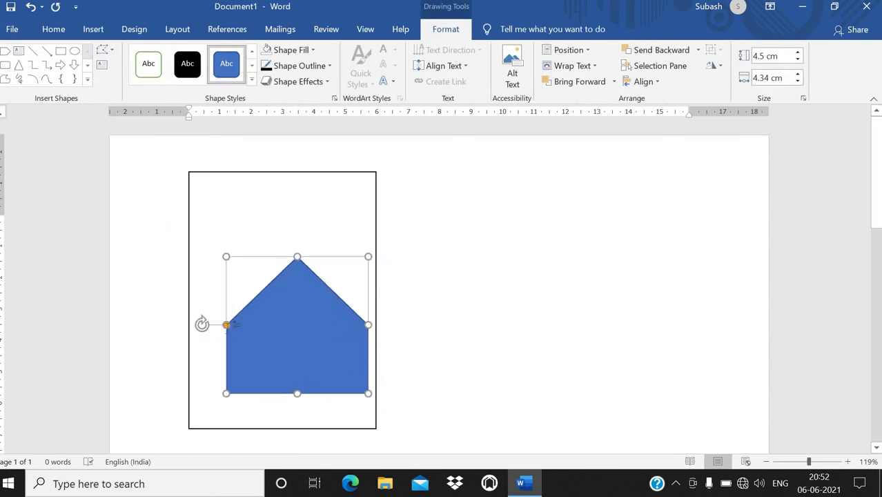
pyautogui.moveTo(266, 315); pyautogui.dragTo(245, 341)
pyautogui.moveTo(328, 356); pyautogui.dragTo(376, 359)
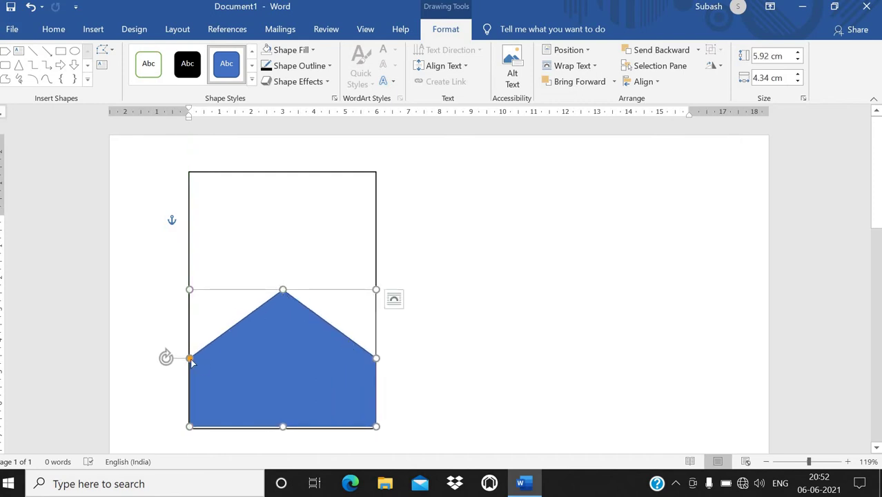
pyautogui.moveTo(191, 358); pyautogui.dragTo(193, 316)
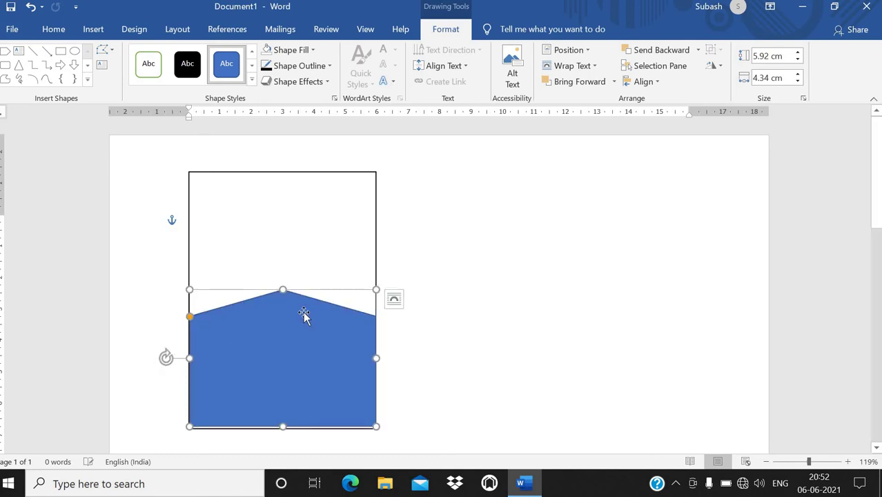
pyautogui.click(431, 288)
pyautogui.click(281, 338)
# Step: Duplicate the blue pentagon with a copy and paste
pyautogui.rightClick(283, 329)
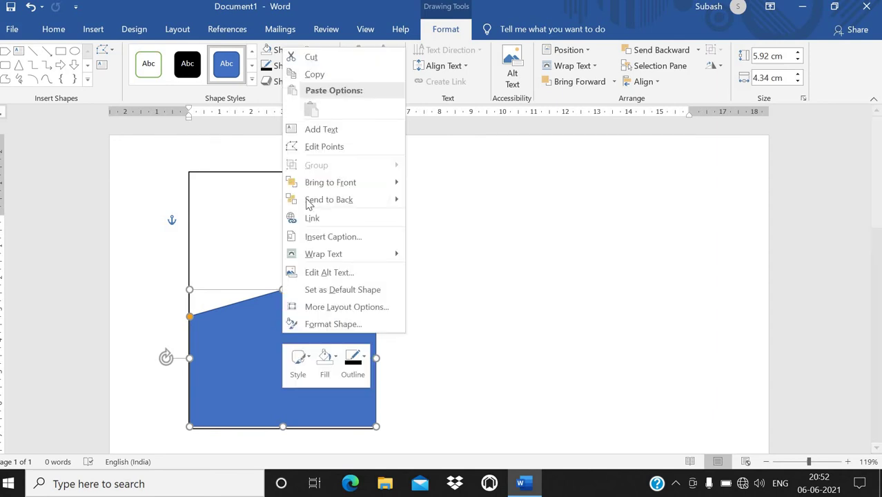
pyautogui.click(314, 73)
pyautogui.rightClick(235, 321)
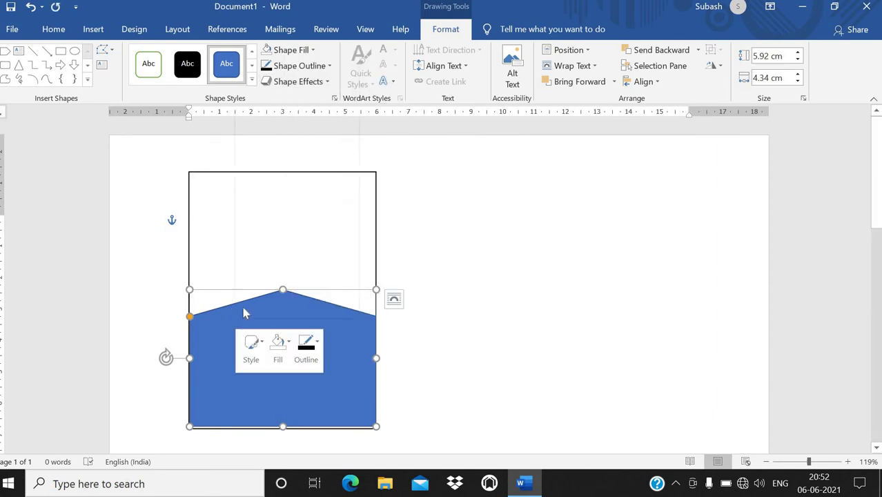
pyautogui.click(262, 95)
pyautogui.click(267, 351)
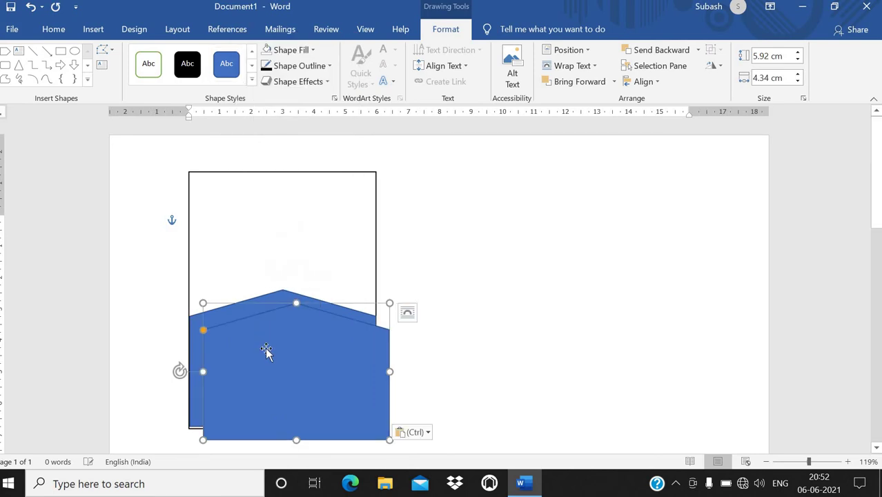
pyautogui.moveTo(267, 344); pyautogui.dragTo(276, 343)
# Step: Give the back pentagon a red fill and a red outline
pyautogui.click(197, 323)
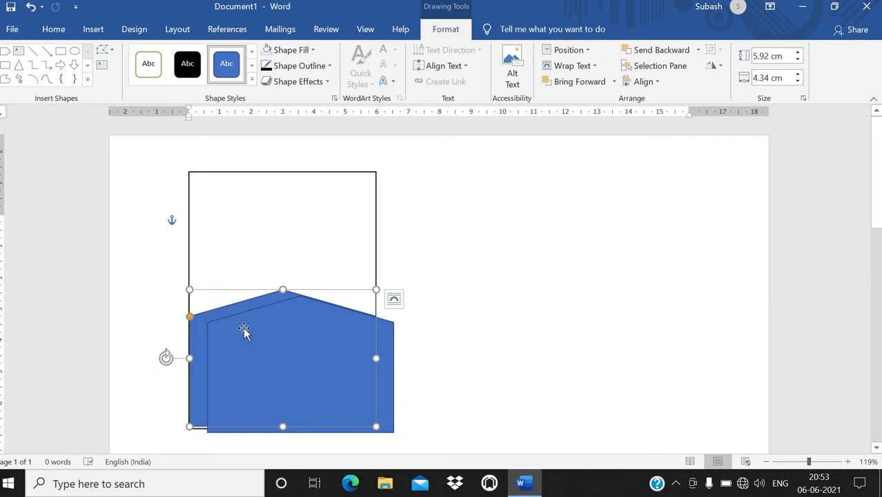
pyautogui.click(244, 331)
pyautogui.click(201, 326)
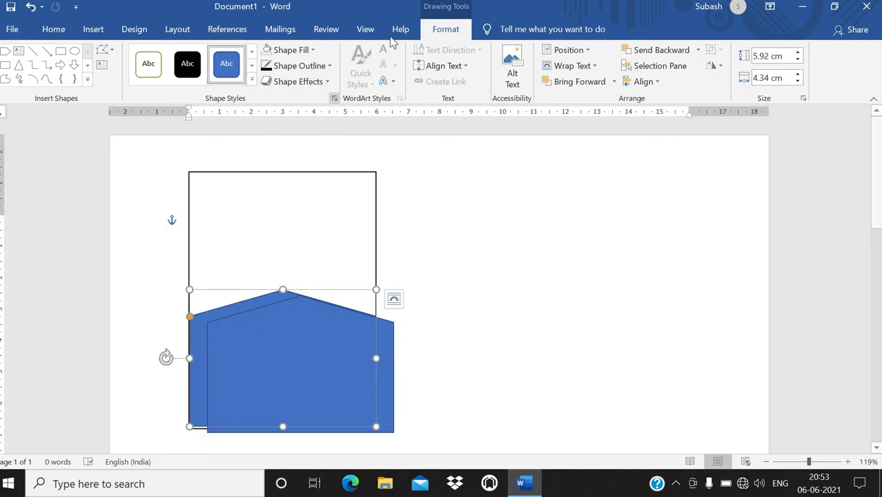
pyautogui.click(292, 50)
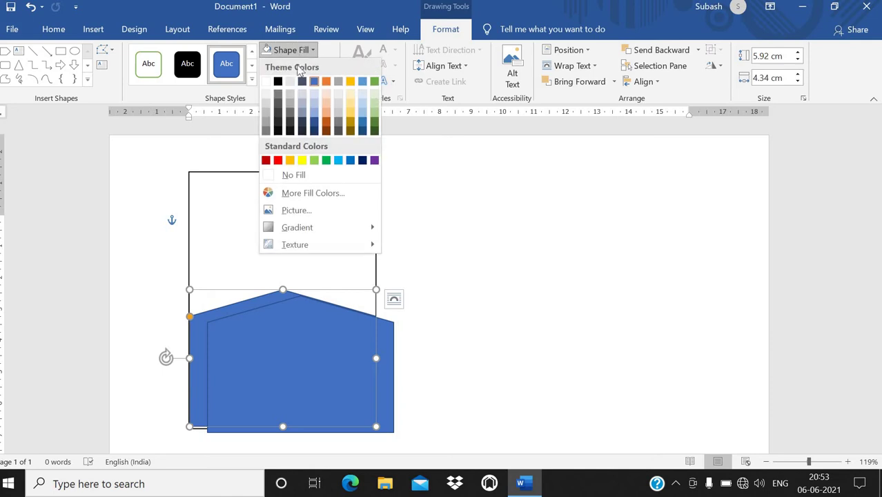
pyautogui.click(278, 160)
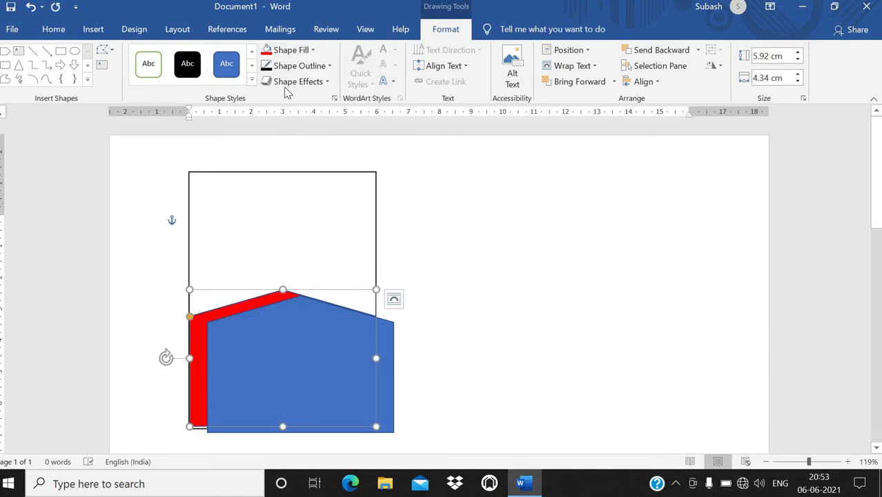
pyautogui.click(299, 65)
pyautogui.click(278, 177)
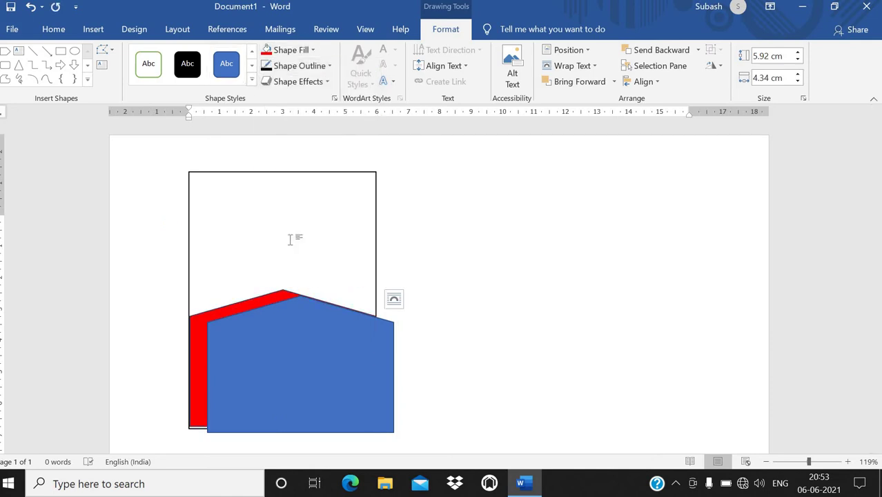
# Step: Shift and resize the front pentagon to leave a red stripe on top, with blue fill and outline
pyautogui.click(257, 352)
pyautogui.moveTo(256, 352); pyautogui.dragTo(239, 351)
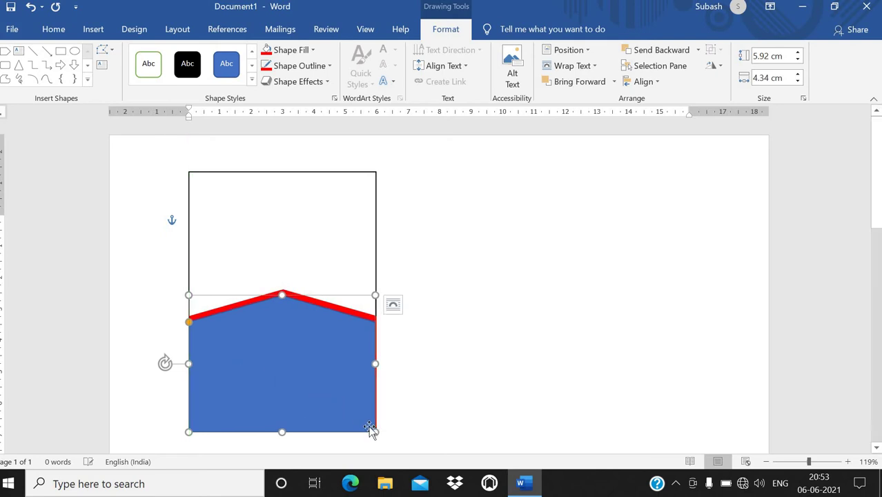
pyautogui.moveTo(376, 427); pyautogui.dragTo(376, 429)
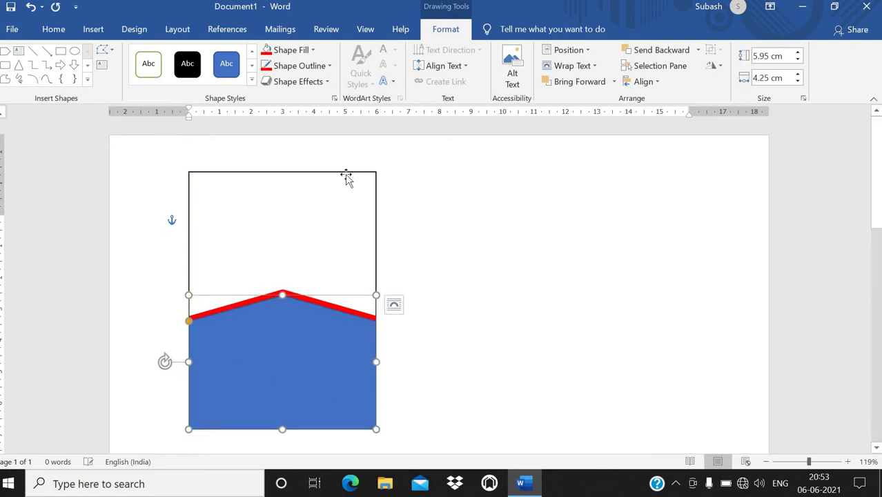
pyautogui.click(290, 50)
pyautogui.click(314, 81)
pyautogui.click(296, 65)
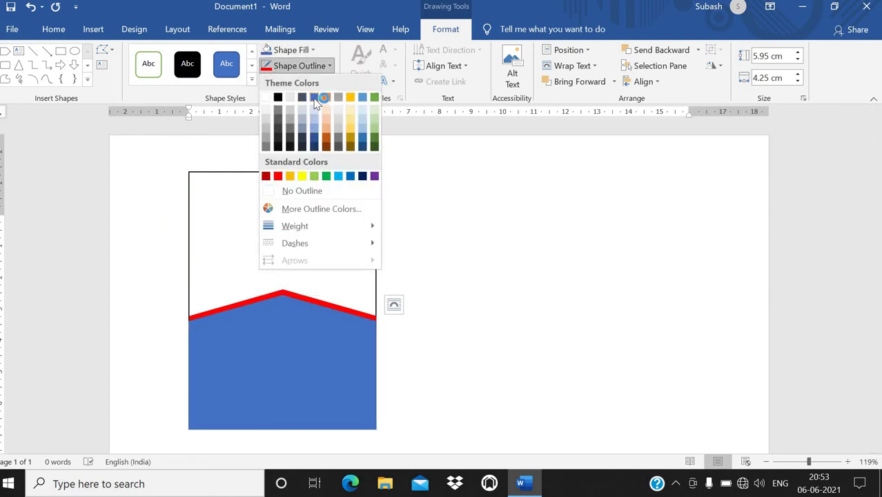
pyautogui.click(314, 98)
pyautogui.click(278, 247)
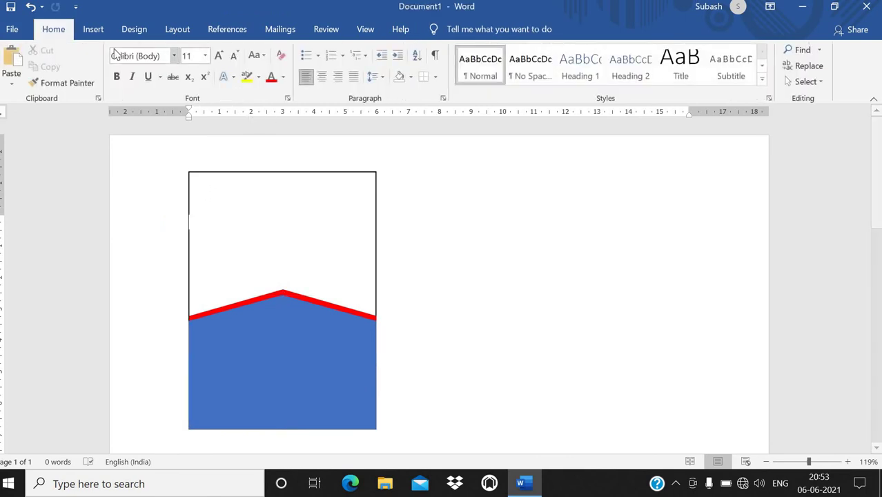
# Step: Draw a 2.72 cm circle over the pentagon's red-edged peak and give it a black outline
pyautogui.click(94, 30)
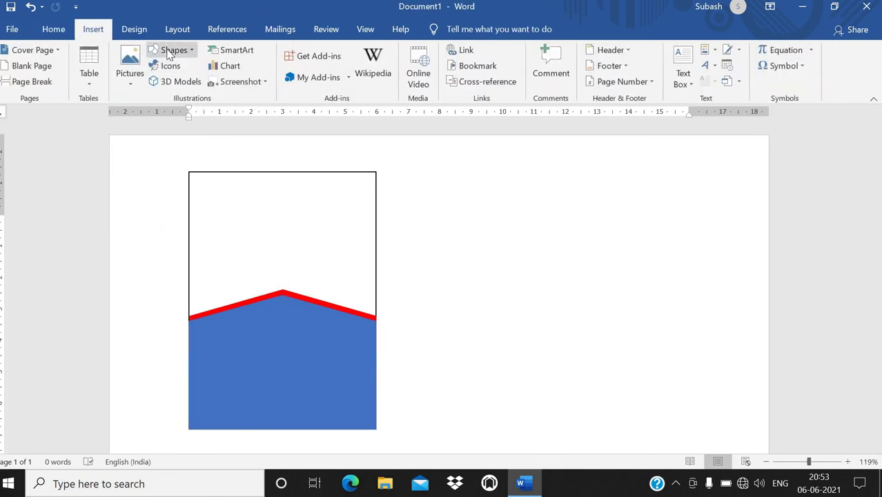
pyautogui.click(174, 51)
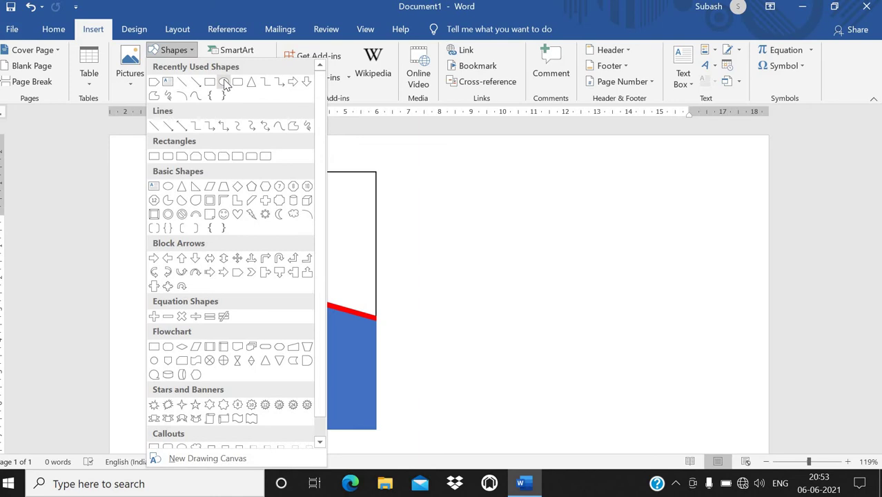
pyautogui.click(223, 82)
pyautogui.moveTo(250, 227)
pyautogui.mouseDown()
pyautogui.moveTo(311, 299)
pyautogui.moveTo(334, 312)
pyautogui.mouseUp()
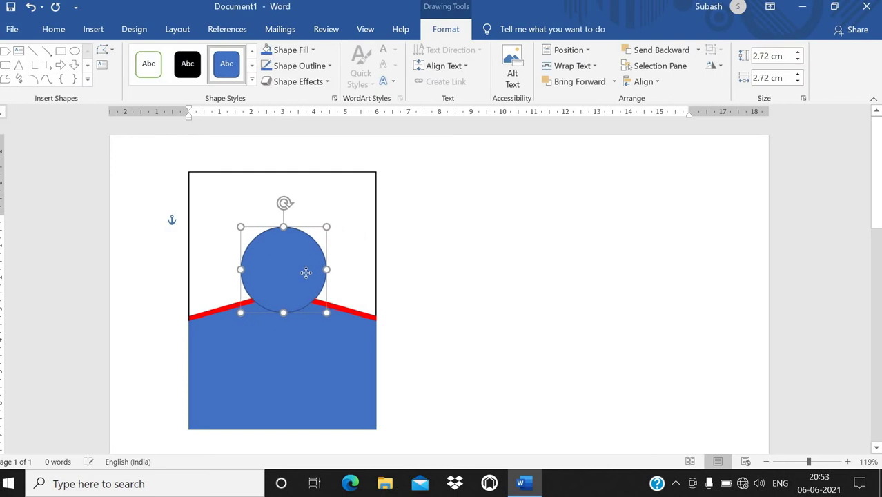
pyautogui.moveTo(306, 273); pyautogui.dragTo(304, 275)
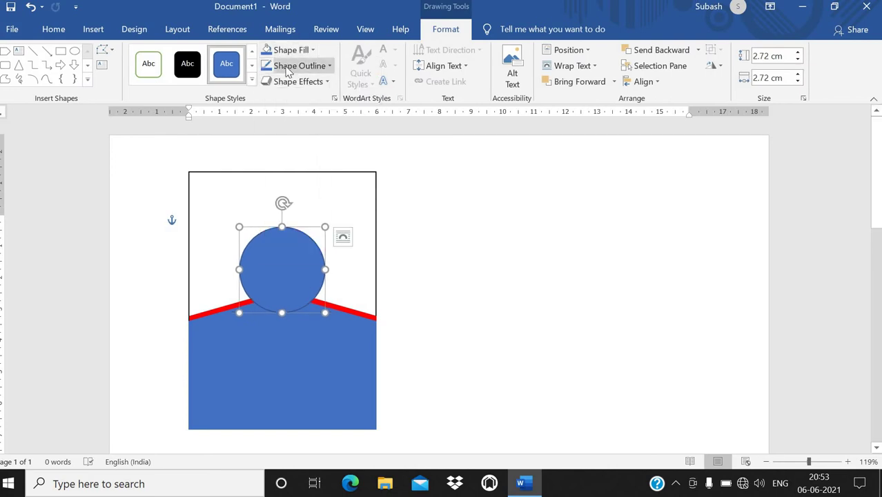
pyautogui.click(290, 68)
pyautogui.click(280, 97)
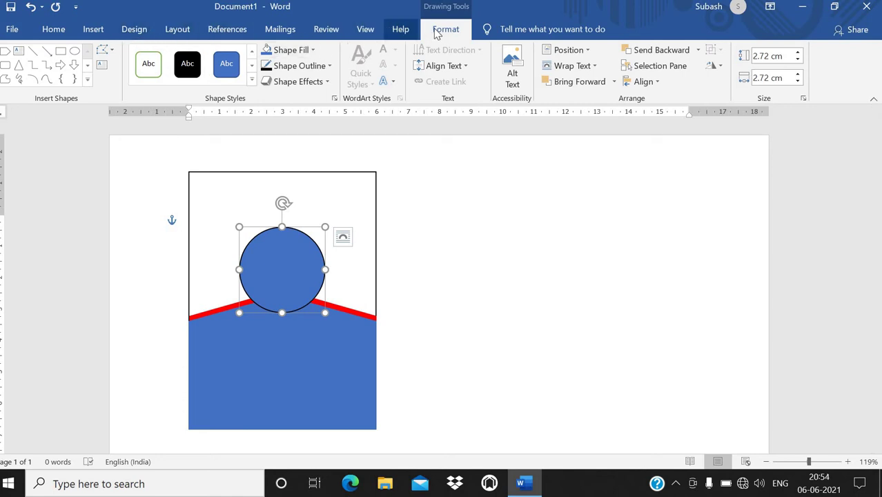
# Step: Start a picture fill for the circle and browse to the Desktop folder
pyautogui.click(294, 51)
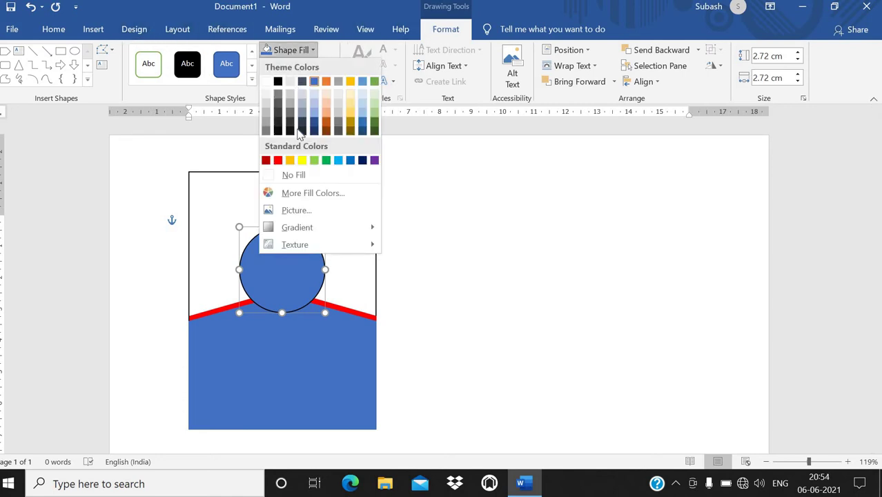
pyautogui.click(290, 214)
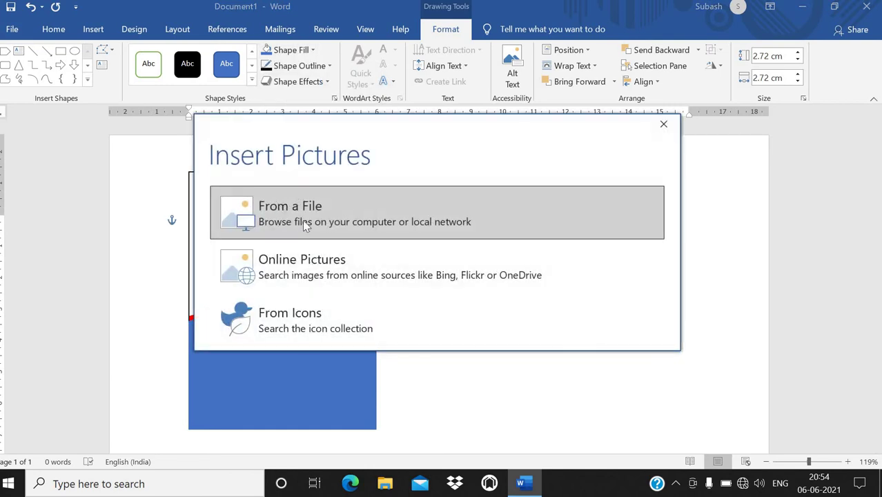
pyautogui.click(307, 220)
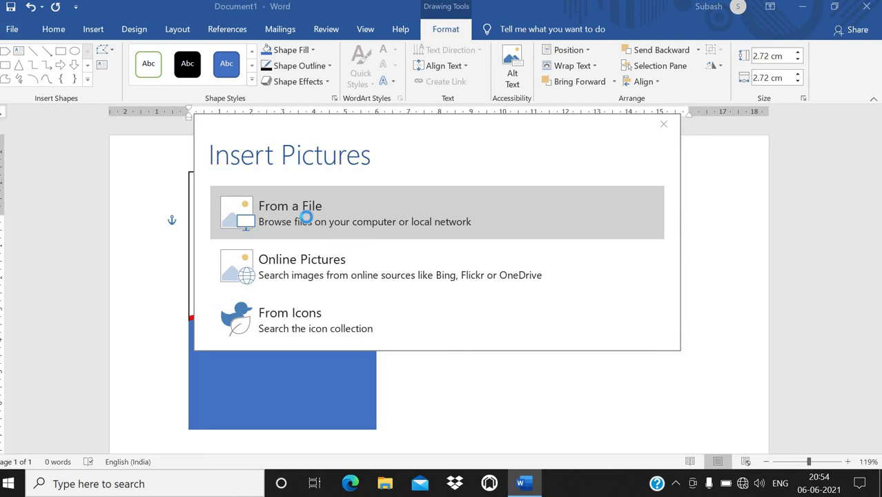
pyautogui.click(48, 82)
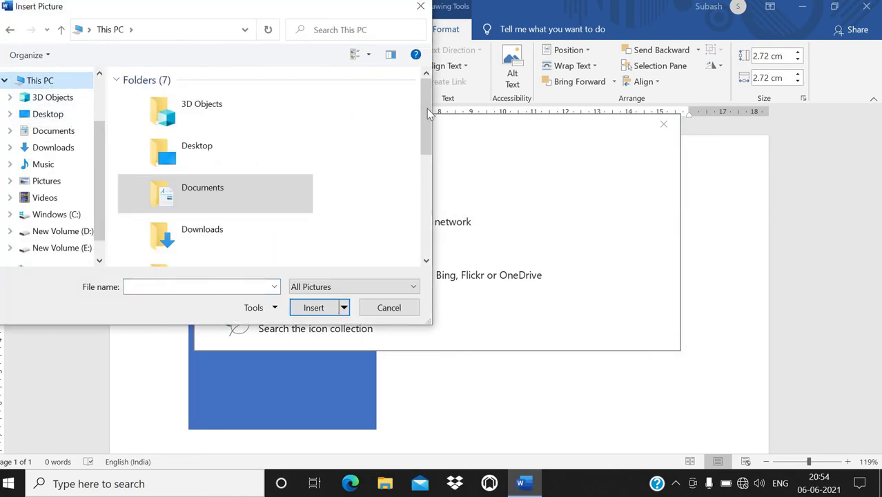
pyautogui.scroll(-5, 424, 128)
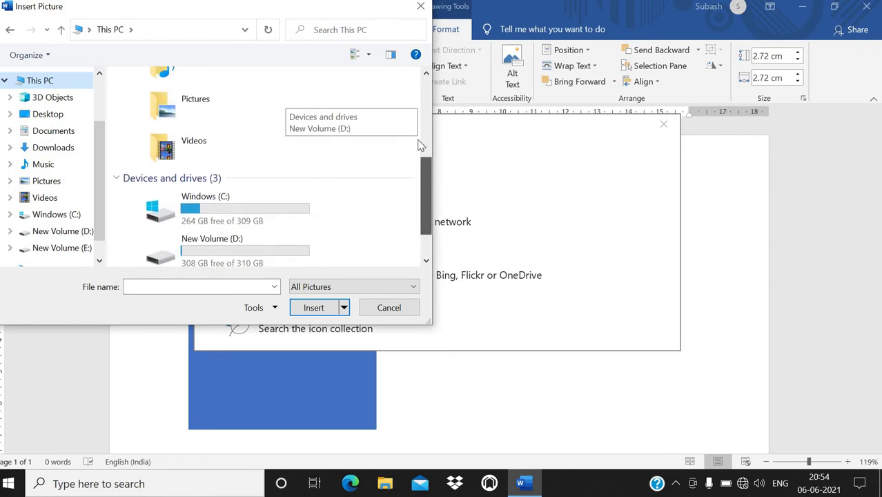
pyautogui.scroll(5, 420, 131)
pyautogui.doubleClick(243, 146)
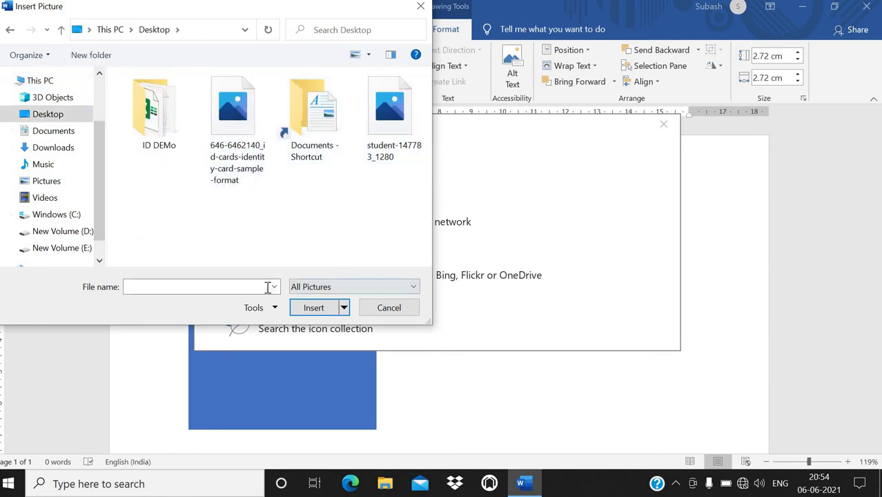
# Step: Fill the circle with student-147783_1280 and shrink it to about 2.35 × 2.44 cm
pyautogui.click(386, 134)
pyautogui.click(368, 55)
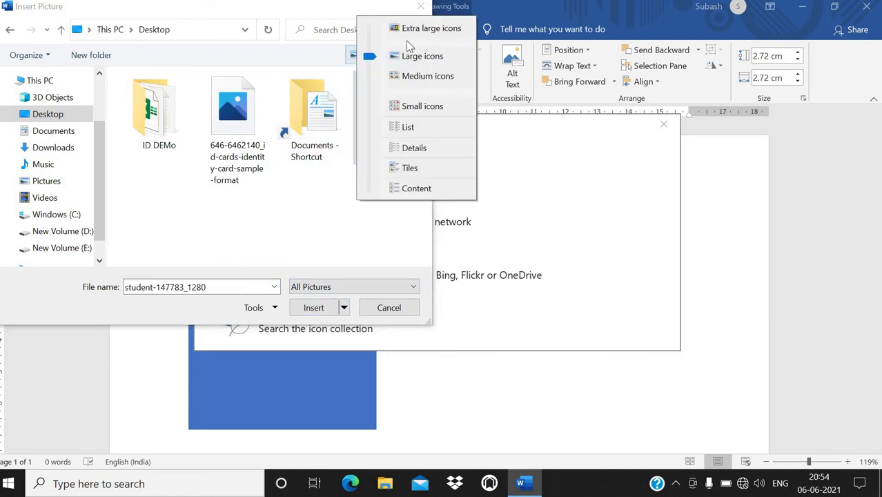
pyautogui.click(407, 27)
pyautogui.moveTo(424, 123); pyautogui.dragTo(420, 205)
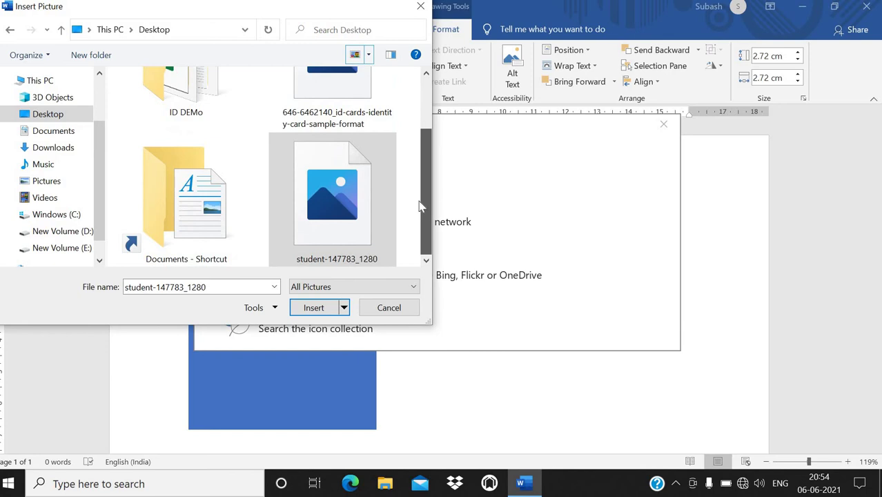
pyautogui.doubleClick(341, 204)
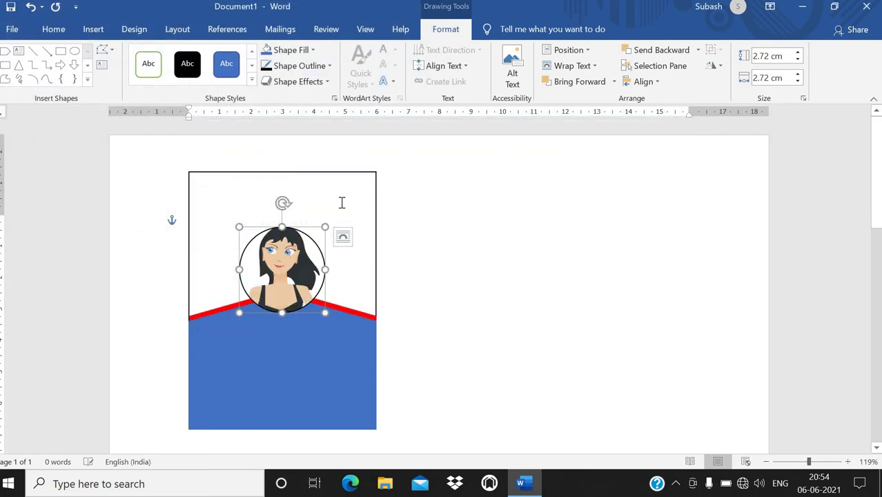
pyautogui.moveTo(324, 226); pyautogui.dragTo(295, 263)
# Step: Draw a 1.03 × 0.93 cm square in the card's top-left corner, filled red with no outline
pyautogui.click(207, 158)
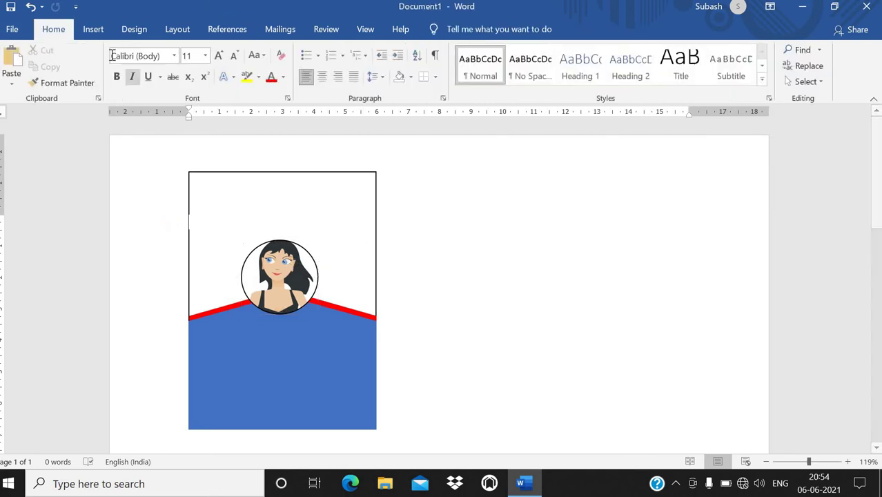
pyautogui.click(93, 29)
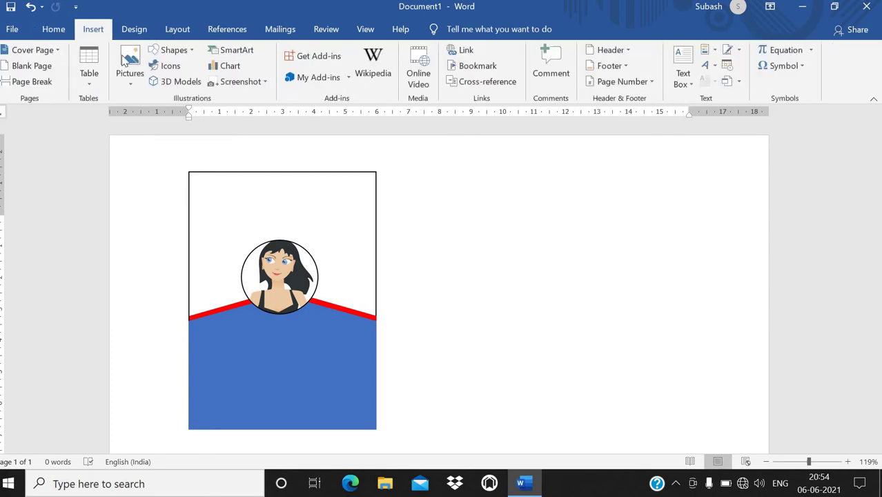
pyautogui.click(172, 50)
pyautogui.click(211, 84)
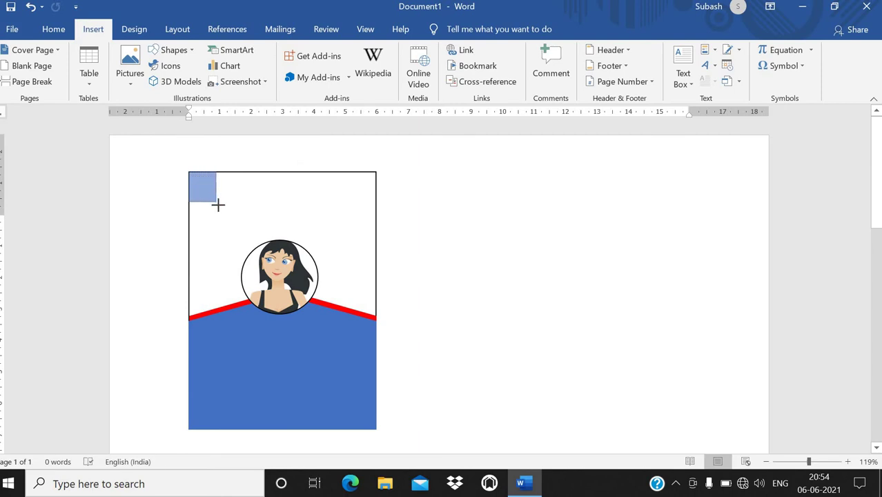
pyautogui.moveTo(218, 205); pyautogui.dragTo(219, 205)
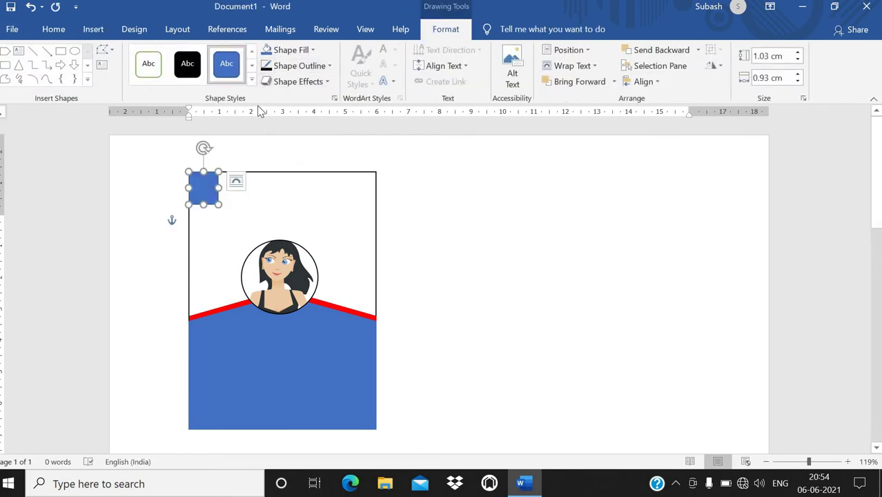
pyautogui.click(288, 50)
pyautogui.click(277, 161)
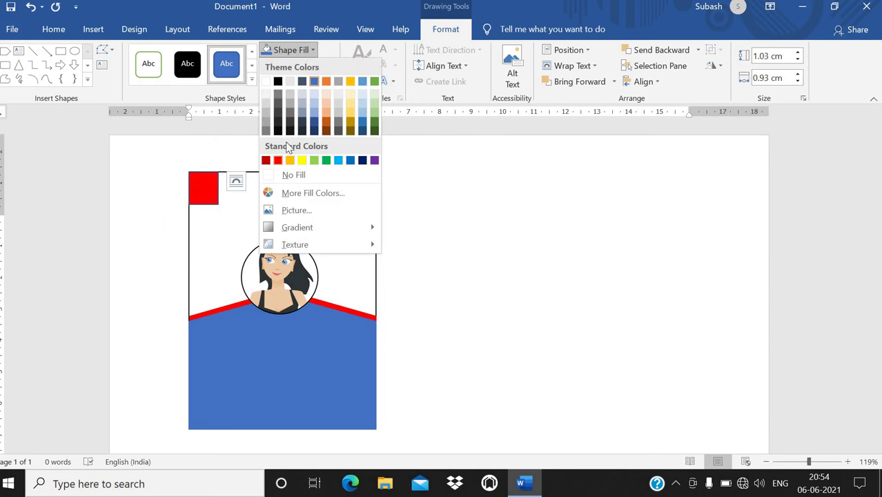
pyautogui.click(290, 67)
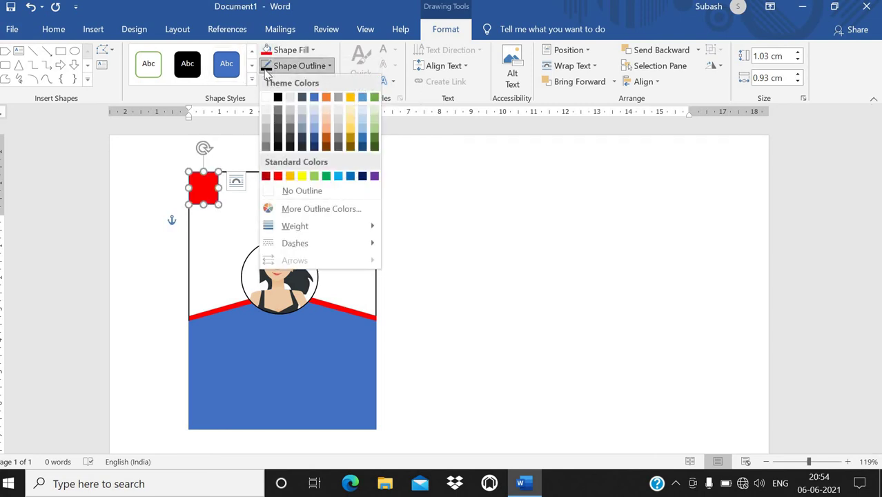
pyautogui.click(295, 189)
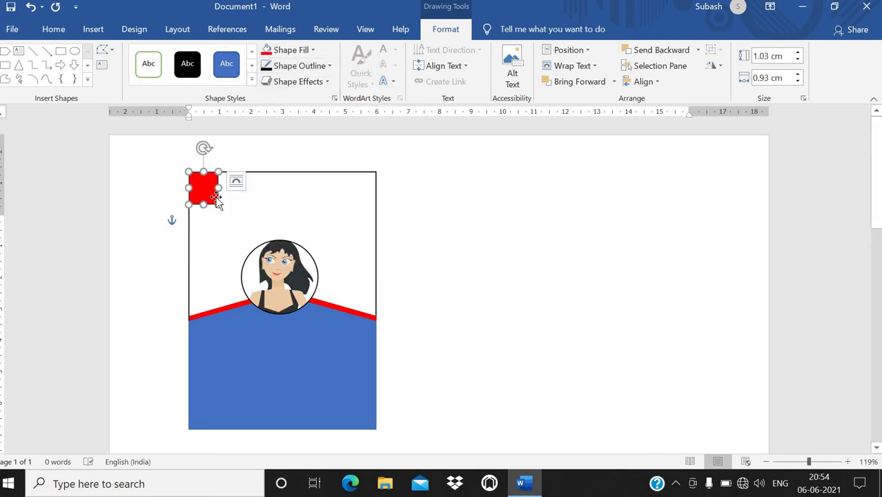
# Step: Reshape the red square into a triangle by pulling its bottom-right vertex inward
pyautogui.rightClick(217, 199)
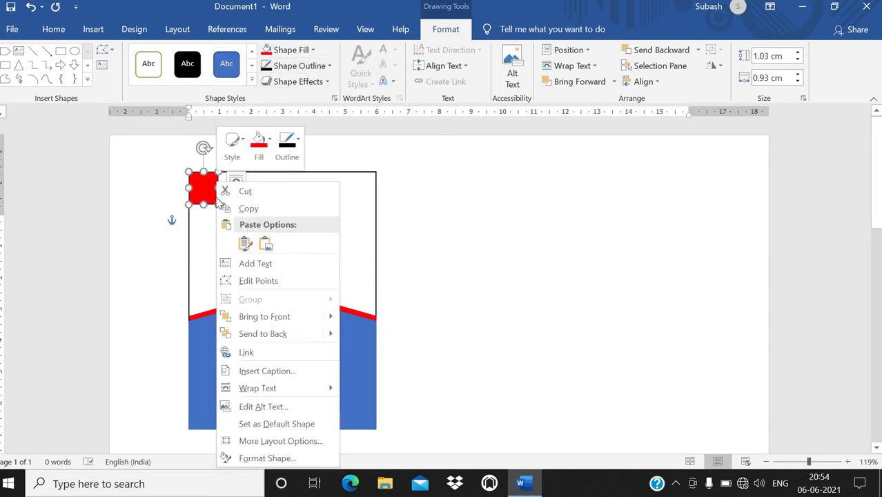
pyautogui.click(255, 281)
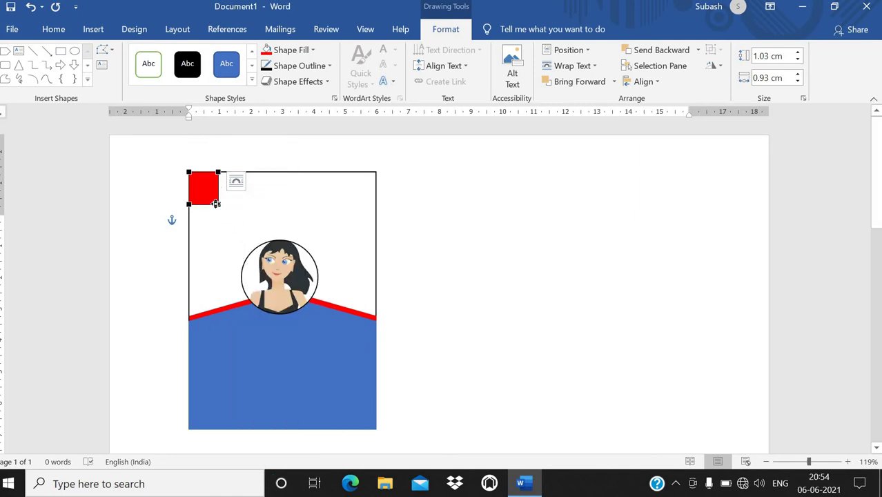
pyautogui.moveTo(216, 204); pyautogui.dragTo(207, 198)
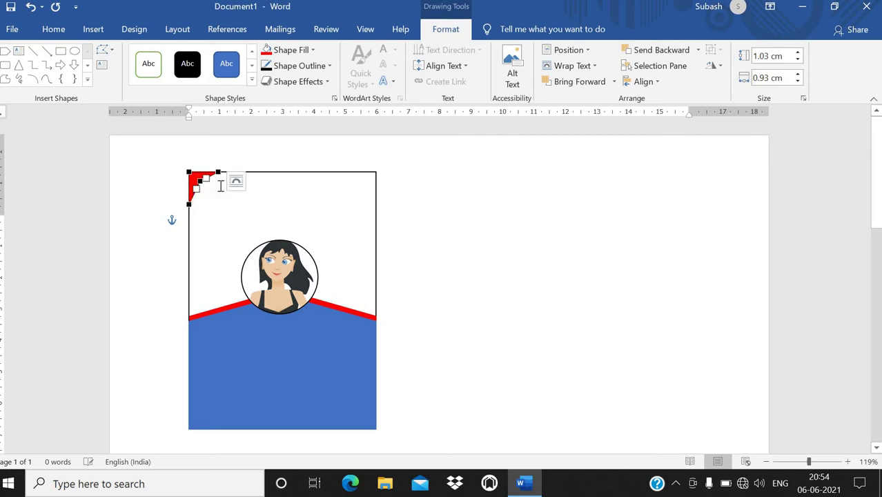
pyautogui.click(238, 204)
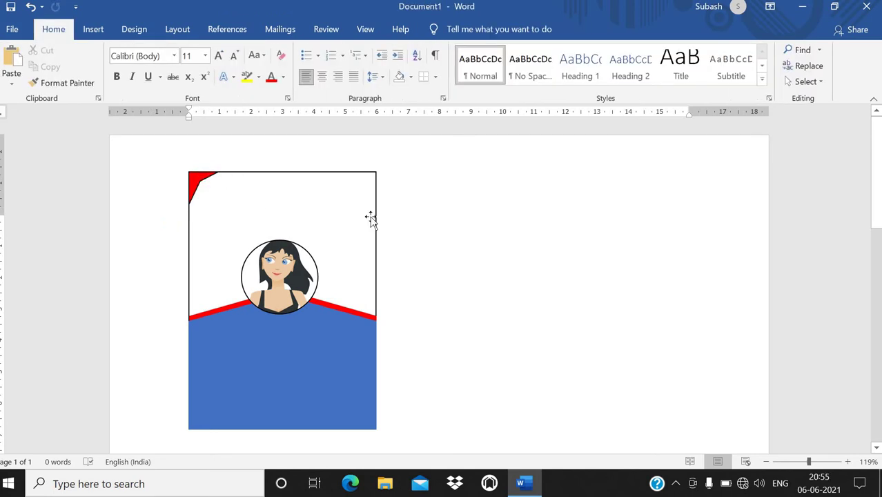
# Step: Copy the red corner triangle and move the duplicate to the card's top-right corner
pyautogui.click(203, 184)
pyautogui.rightClick(200, 181)
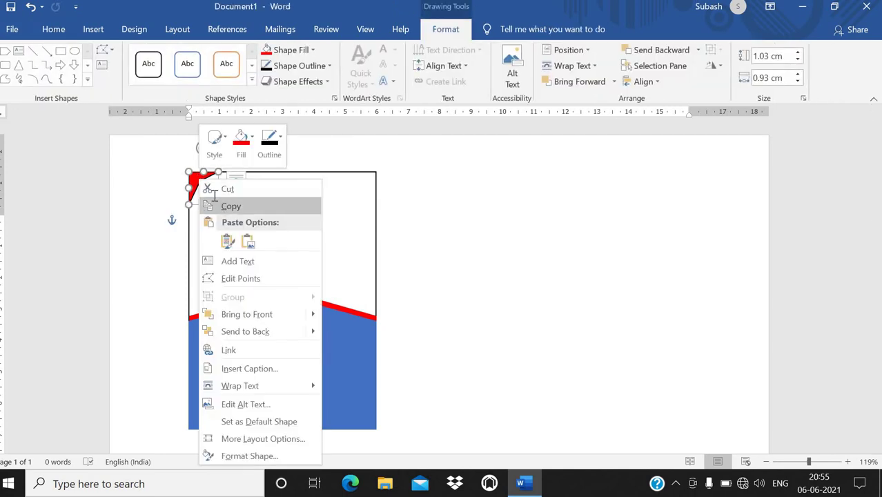
pyautogui.click(228, 206)
pyautogui.rightClick(211, 194)
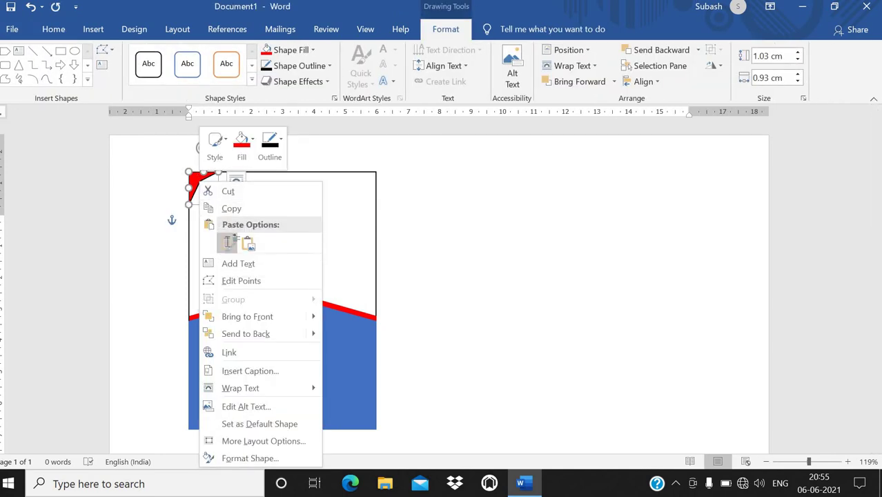
pyautogui.click(200, 243)
pyautogui.moveTo(214, 187); pyautogui.dragTo(370, 181)
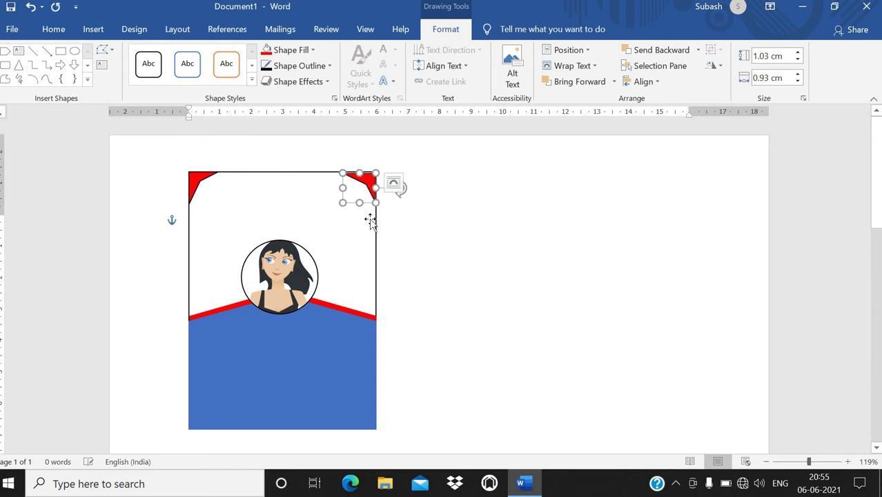
pyautogui.click(416, 249)
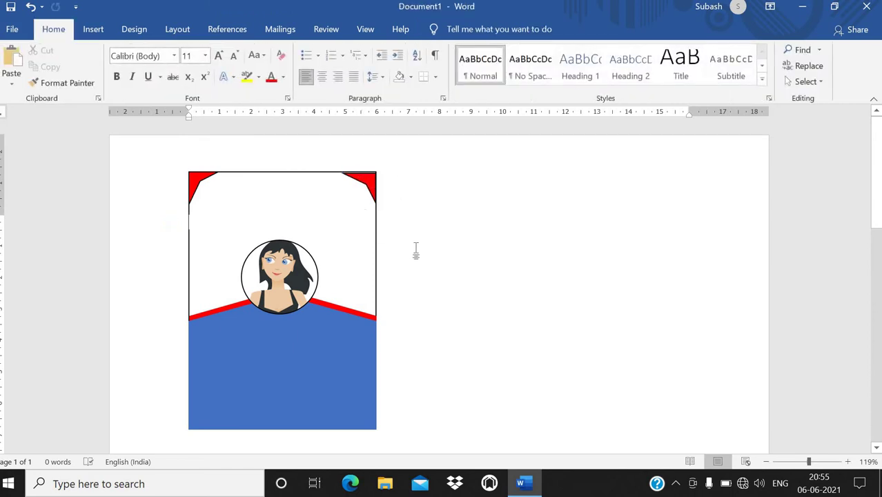
pyautogui.click(369, 190)
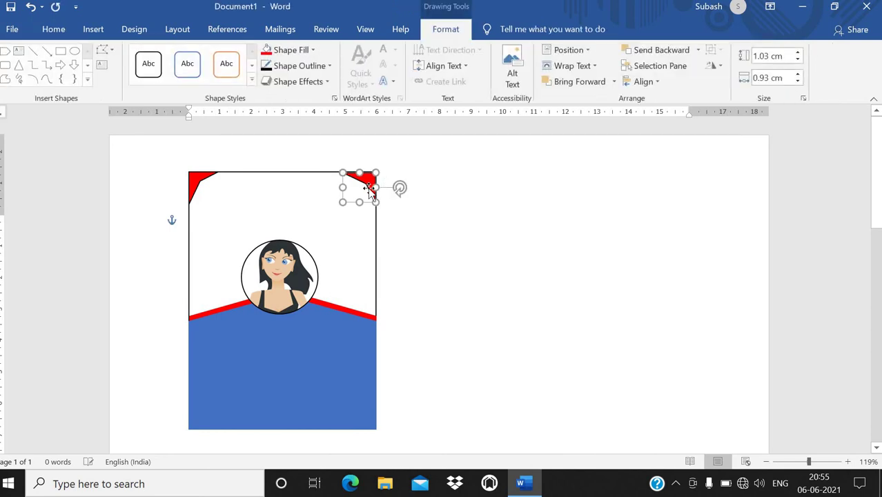
pyautogui.click(410, 208)
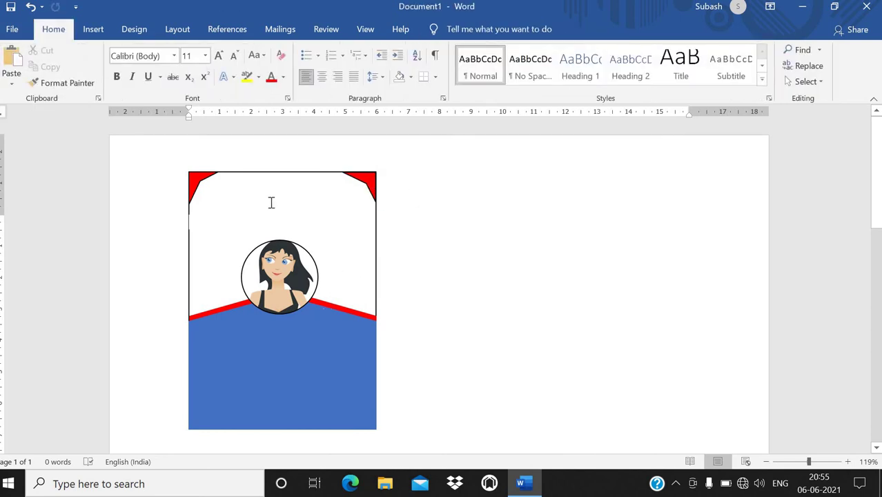
pyautogui.click(93, 29)
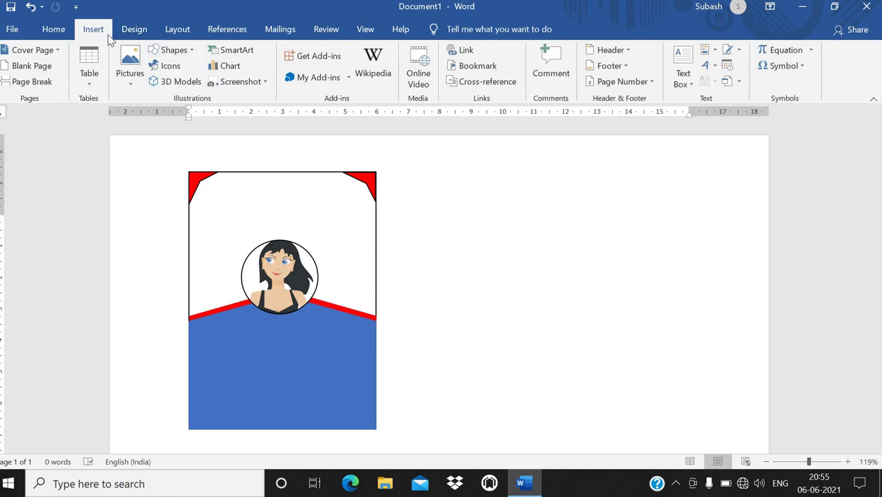
# Step: Insert a simple text box beside the card containing 'Oxford English School', then select its text
pyautogui.click(680, 77)
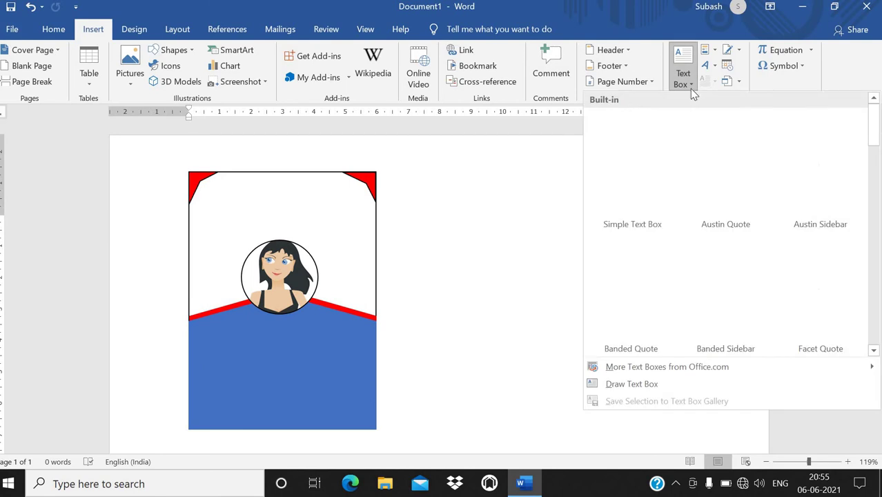
pyautogui.click(632, 135)
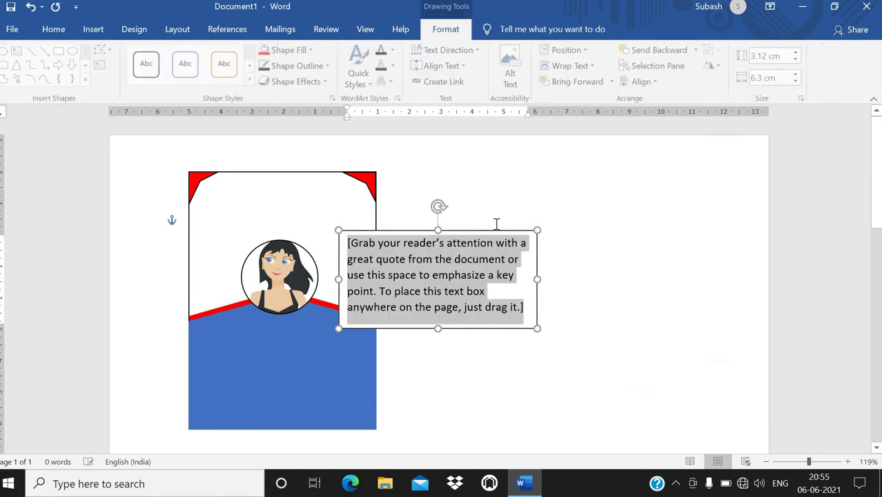
pyautogui.press('Delete')
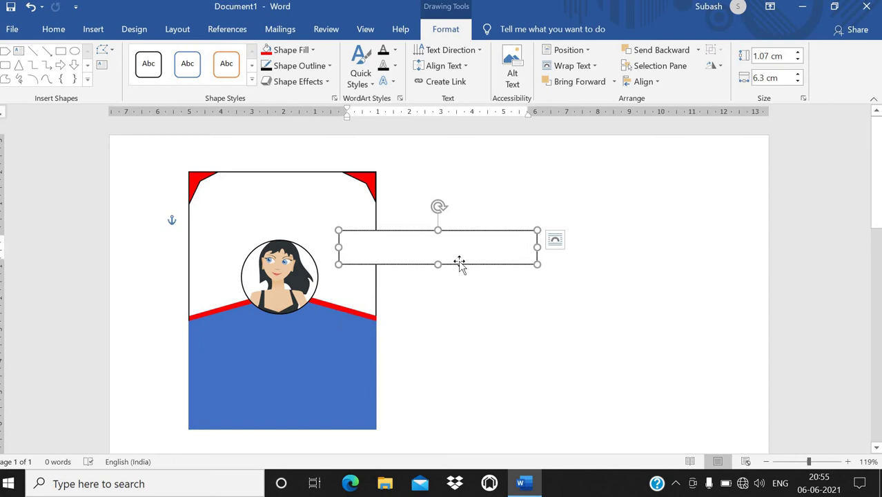
pyautogui.write('school ')
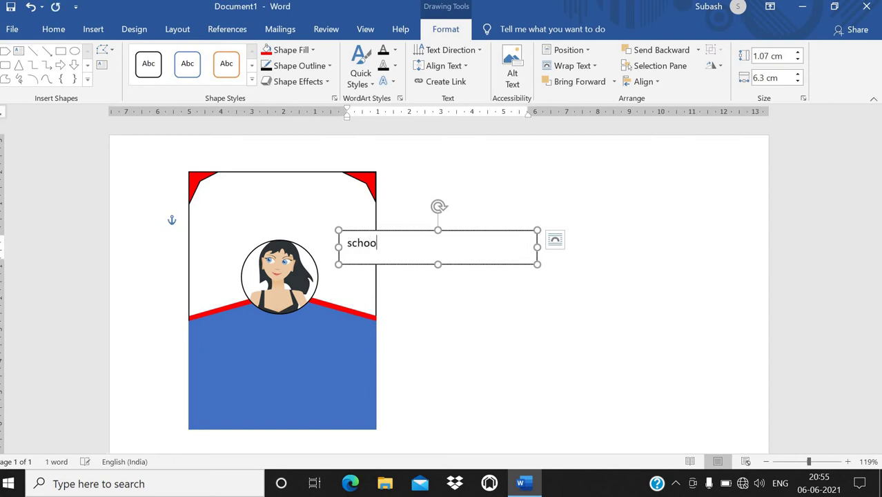
pyautogui.write('Name')
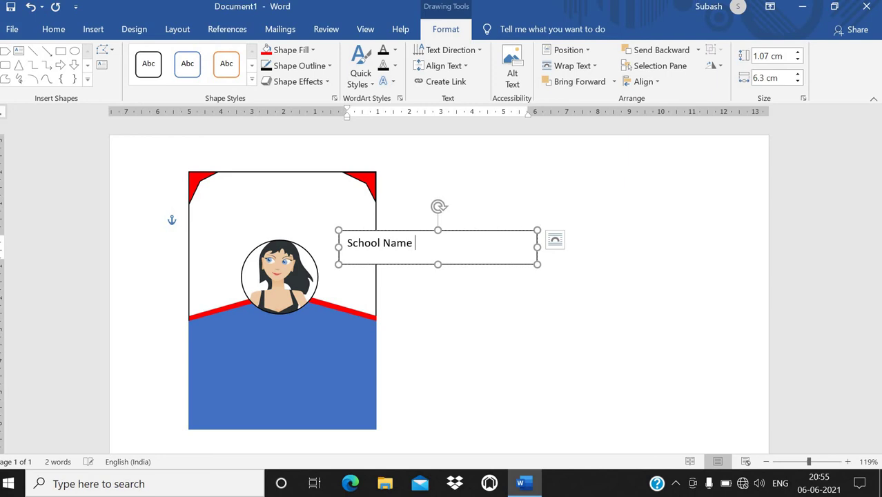
pyautogui.press('BackSpace')
pyautogui.press('BackSpace')
pyautogui.press('BackSpace')
pyautogui.press('BackSpace')
pyautogui.press('BackSpace')
pyautogui.press('BackSpace')
pyautogui.press('BackSpace')
pyautogui.press('BackSpace')
pyautogui.press('BackSpace')
pyautogui.press('BackSpace')
pyautogui.write('Oxford Englis')
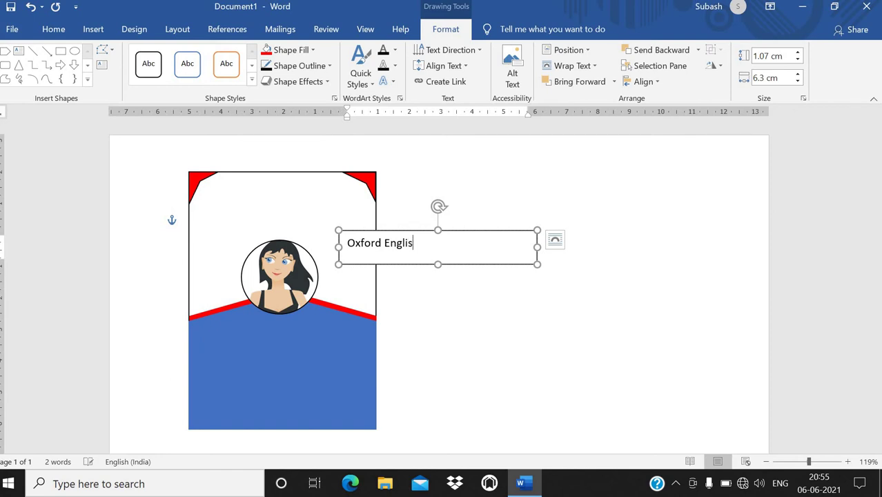
pyautogui.write('h School')
pyautogui.hotkey('ctrl', 'a')
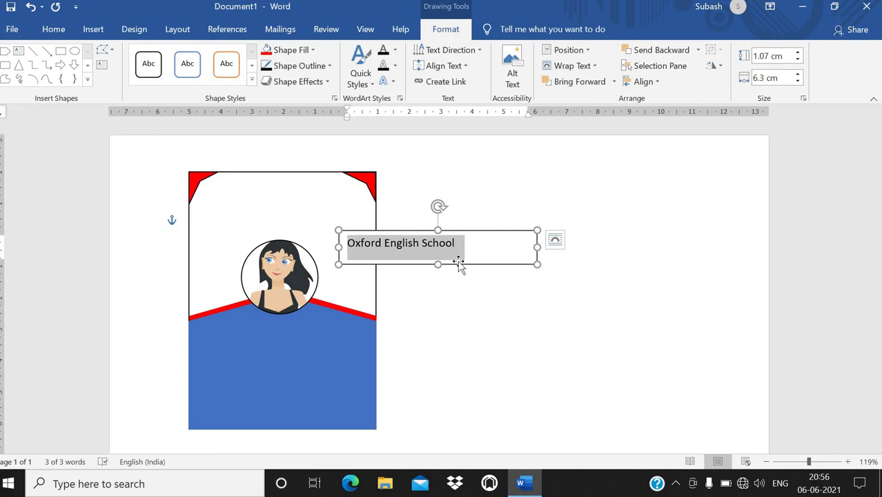
pyautogui.click(62, 30)
# Step: Set the school name font to Bodoni MT Black
pyautogui.click(174, 55)
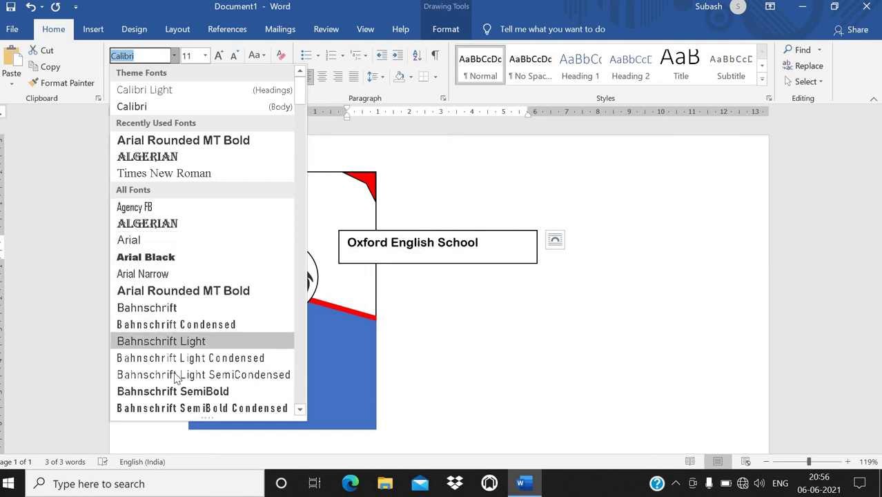
pyautogui.scroll(-3, 176, 365)
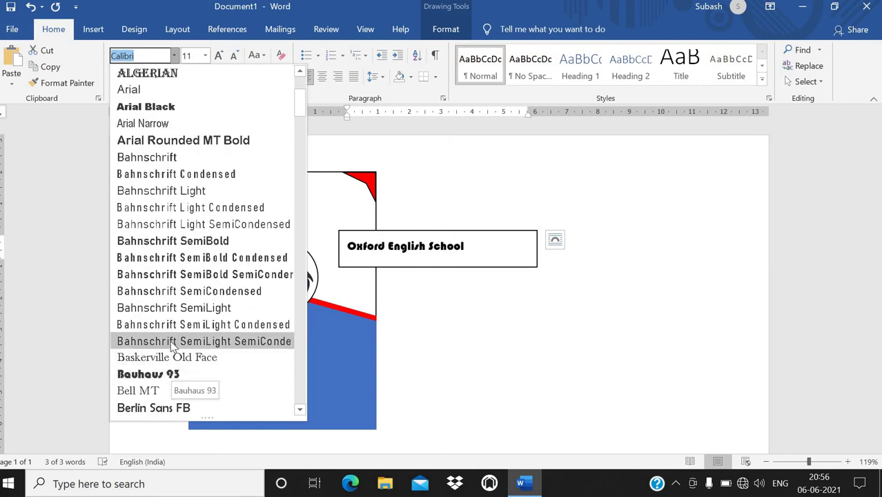
pyautogui.scroll(-2, 166, 390)
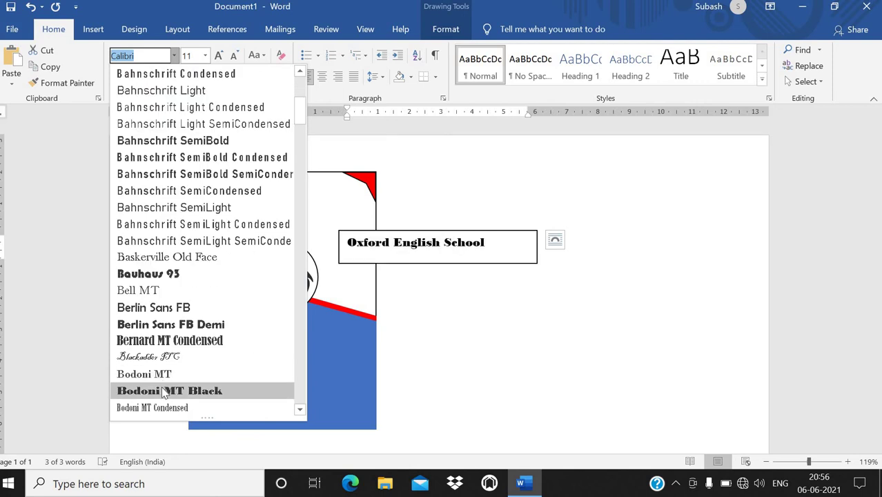
pyautogui.click(164, 391)
# Step: Remove the text box's border and fill, and move it onto the card's top
pyautogui.click(360, 229)
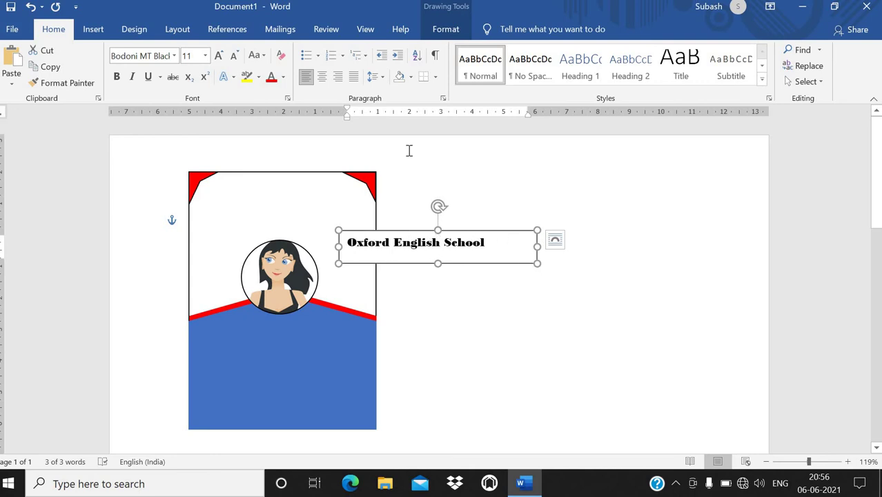
pyautogui.click(445, 29)
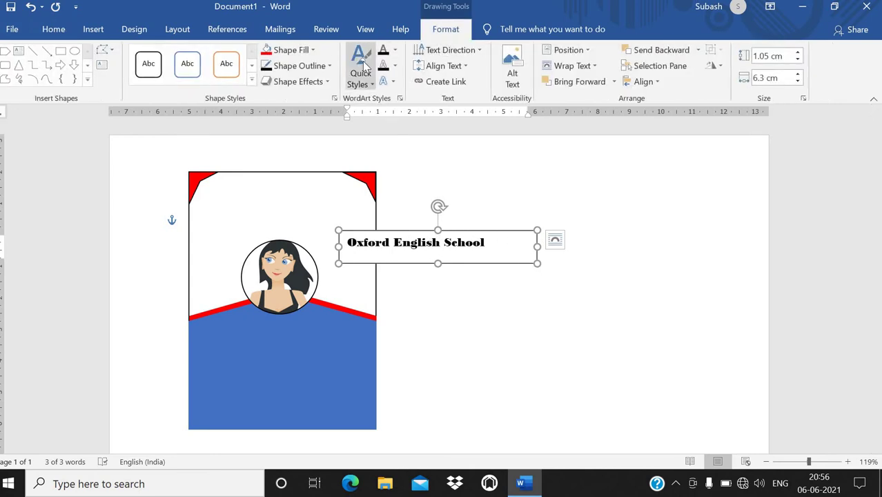
pyautogui.click(307, 67)
pyautogui.click(290, 192)
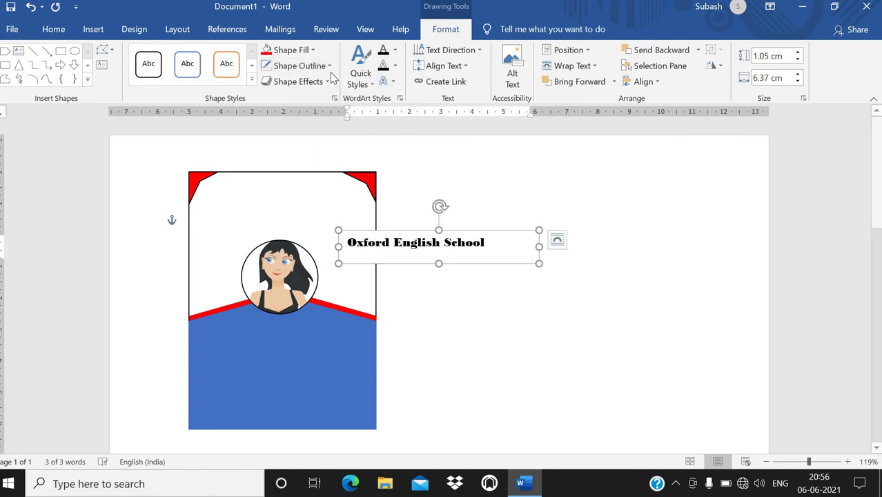
pyautogui.click(290, 50)
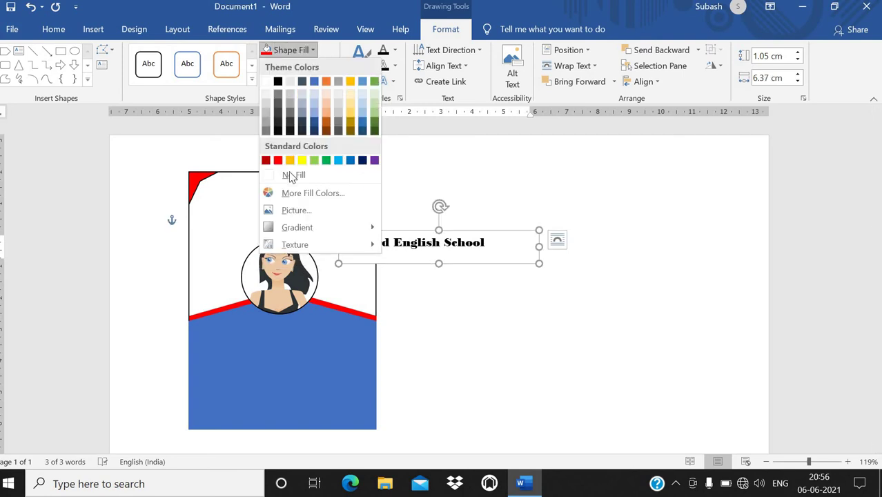
pyautogui.click(401, 230)
pyautogui.moveTo(401, 230); pyautogui.dragTo(321, 218)
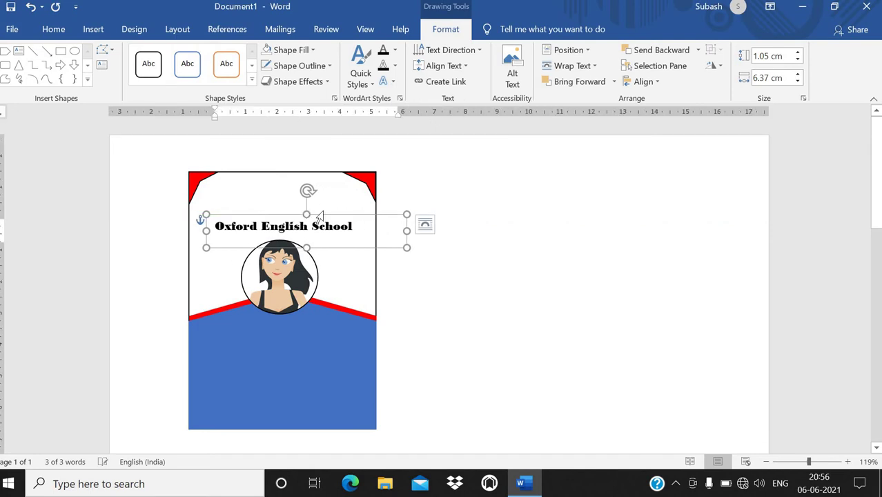
# Step: Set the school name box to In Front of Text and move it to the card's top
pyautogui.rightClick(327, 216)
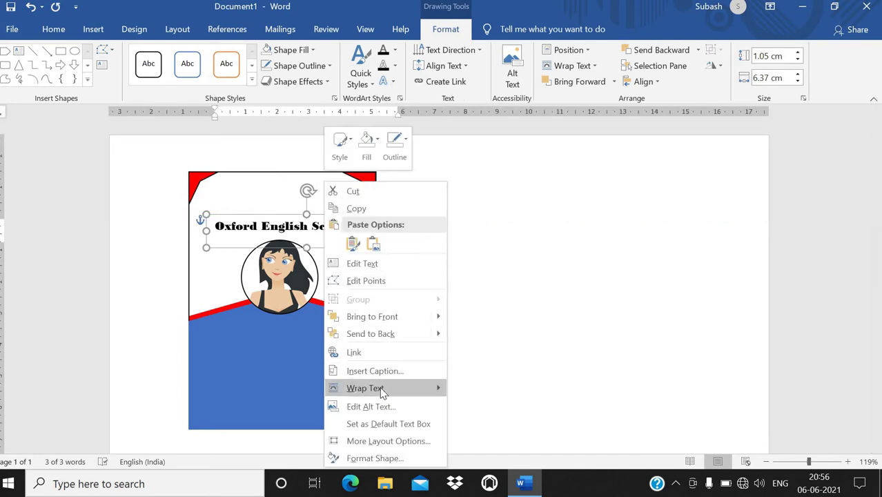
pyautogui.moveTo(379, 388)
pyautogui.click(496, 370)
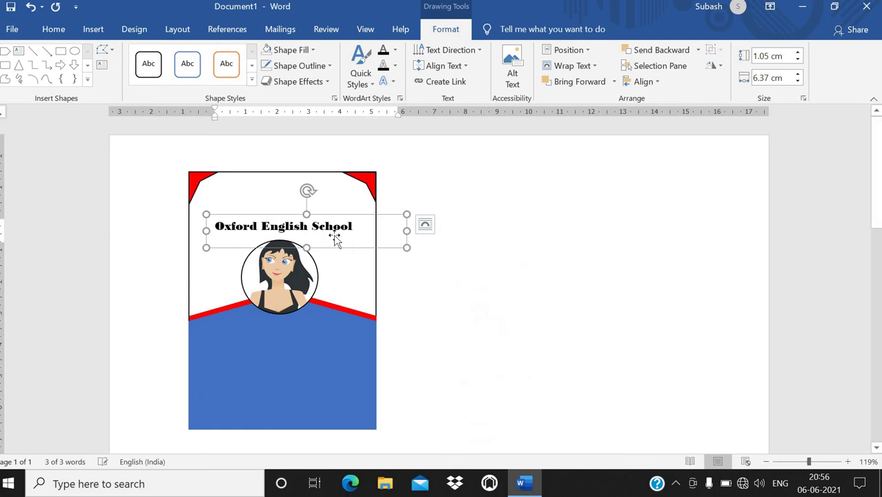
pyautogui.moveTo(328, 198); pyautogui.dragTo(324, 164)
pyautogui.hotkey('ctrl', 'Down')
pyautogui.hotkey('ctrl', 'Down')
pyautogui.hotkey('ctrl', 'Down')
pyautogui.hotkey('ctrl', 'Down')
pyautogui.hotkey('ctrl', 'Down')
pyautogui.hotkey('ctrl', 'Down')
pyautogui.hotkey('ctrl', 'Down')
pyautogui.hotkey('ctrl', 'Down')
pyautogui.hotkey('ctrl', 'Down')
# Step: Enlarge the school name text and centre its box across the card's top edge
pyautogui.moveTo(336, 191); pyautogui.dragTo(213, 191)
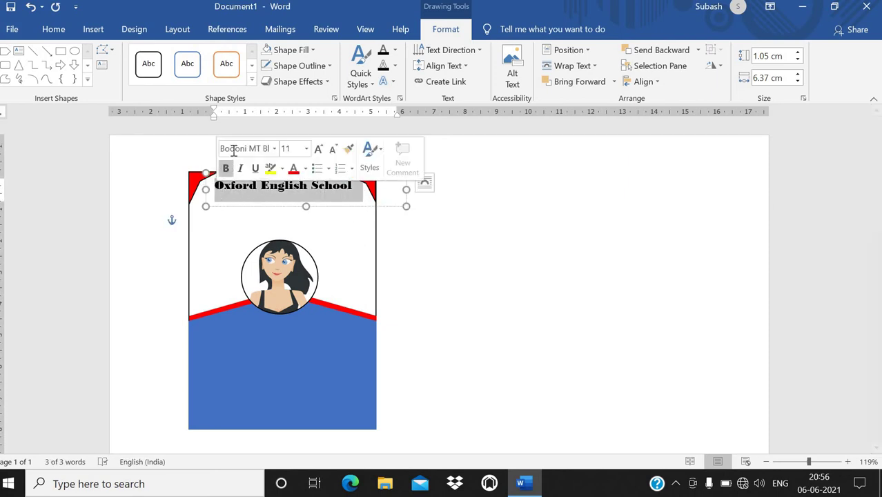
pyautogui.hotkey('ctrl', 'shift', '.')
pyautogui.hotkey('ctrl', 'shift', '.')
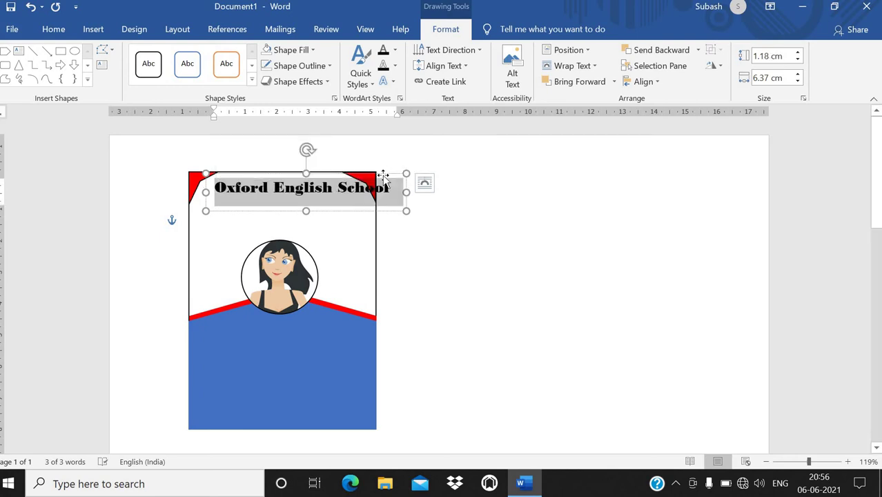
pyautogui.moveTo(385, 176); pyautogui.dragTo(368, 178)
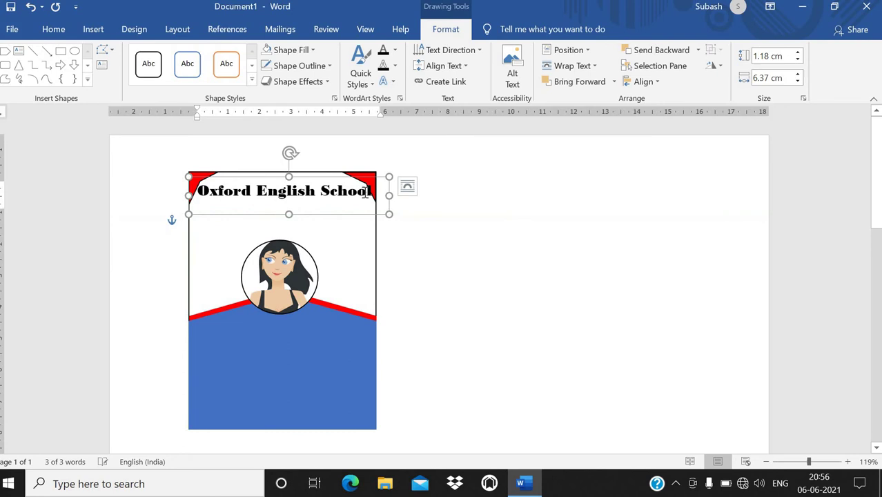
pyautogui.moveTo(207, 210); pyautogui.dragTo(203, 218)
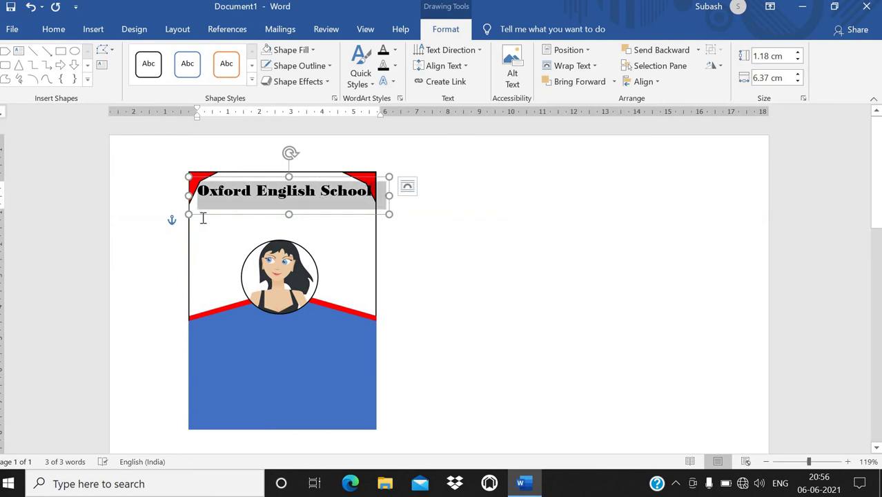
pyautogui.click(332, 218)
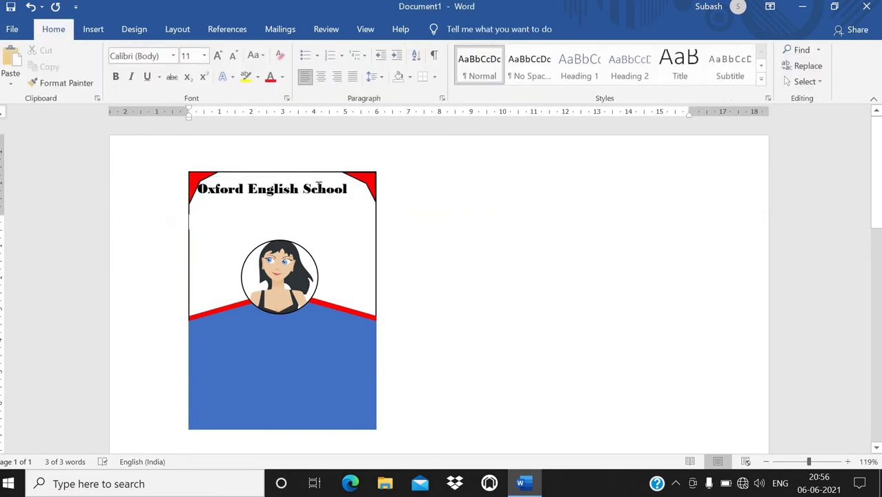
pyautogui.click(316, 178)
pyautogui.moveTo(316, 179); pyautogui.dragTo(329, 172)
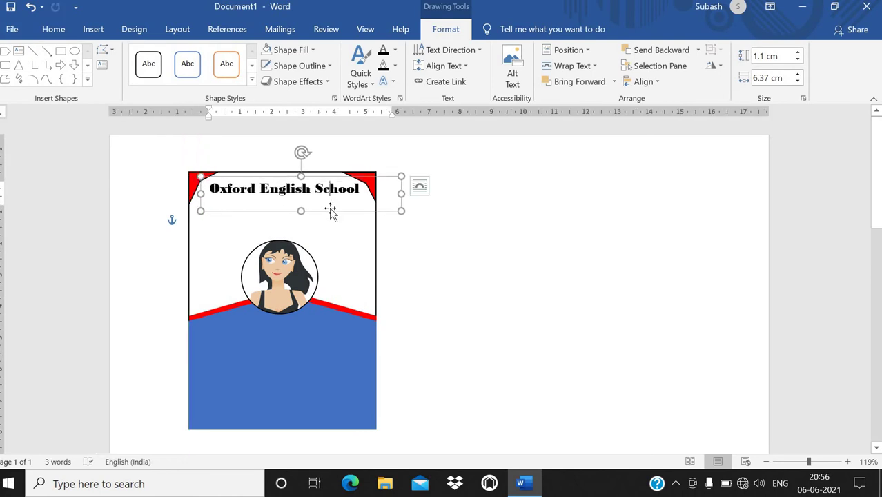
pyautogui.click(441, 224)
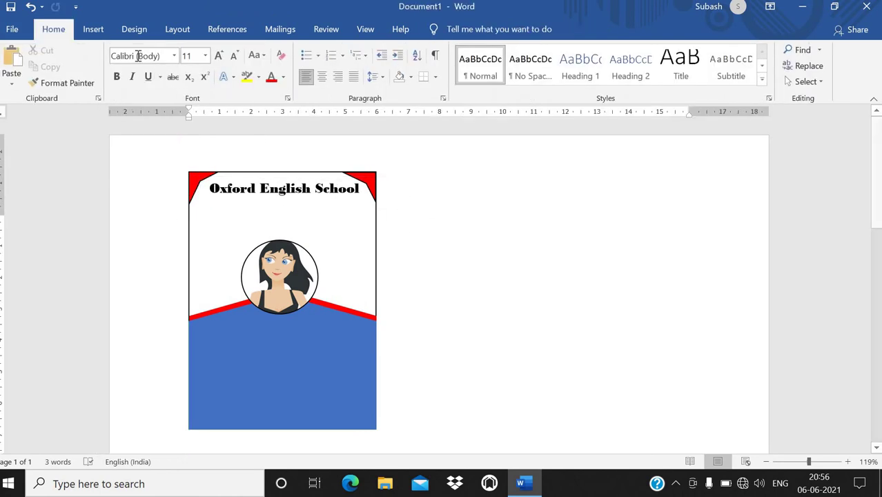
pyautogui.click(93, 29)
# Step: Insert a simple text box and replace its placeholder with the school's address line
pyautogui.click(682, 82)
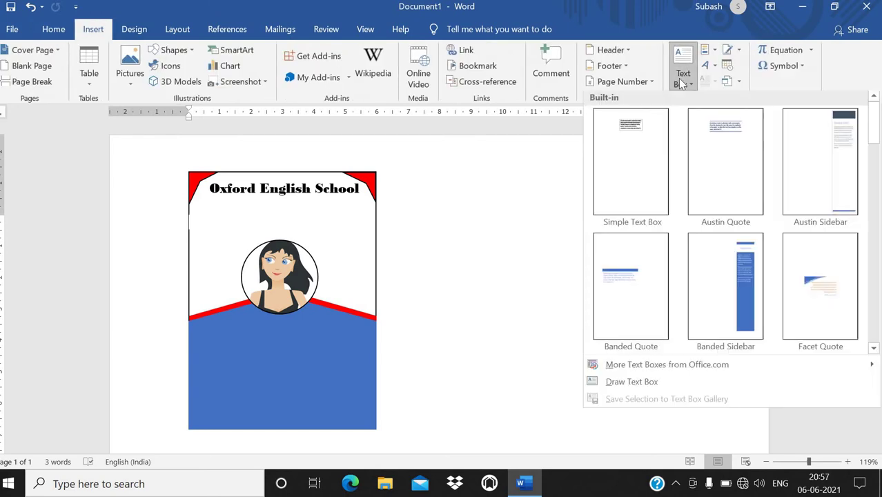
pyautogui.click(643, 132)
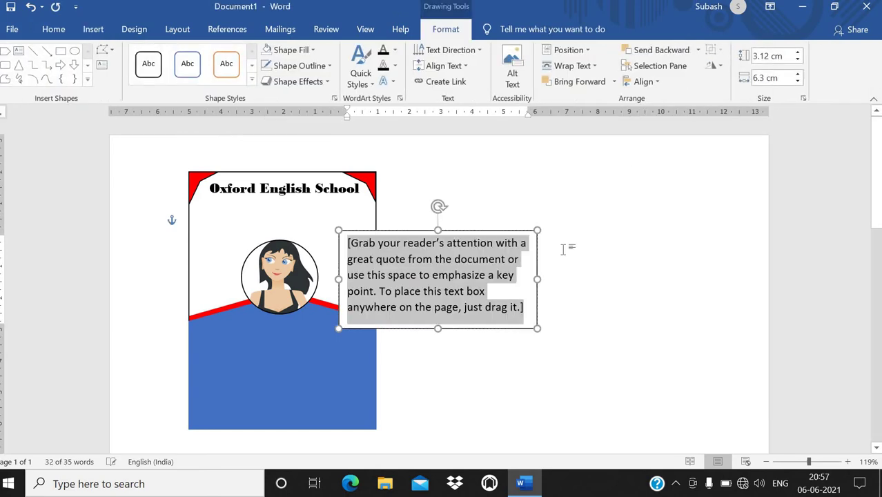
pyautogui.press('BackSpace')
pyautogui.write('Sector 9')
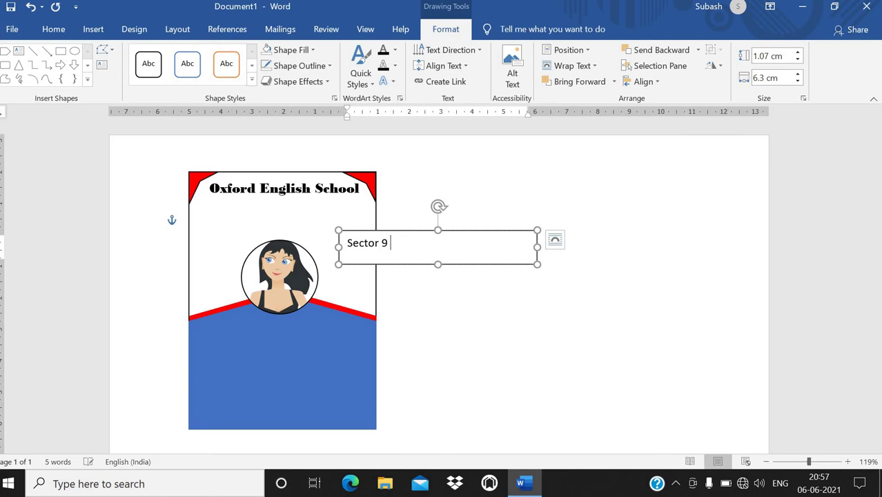
pyautogui.write(', Nh 46 , New Hall Mark .')
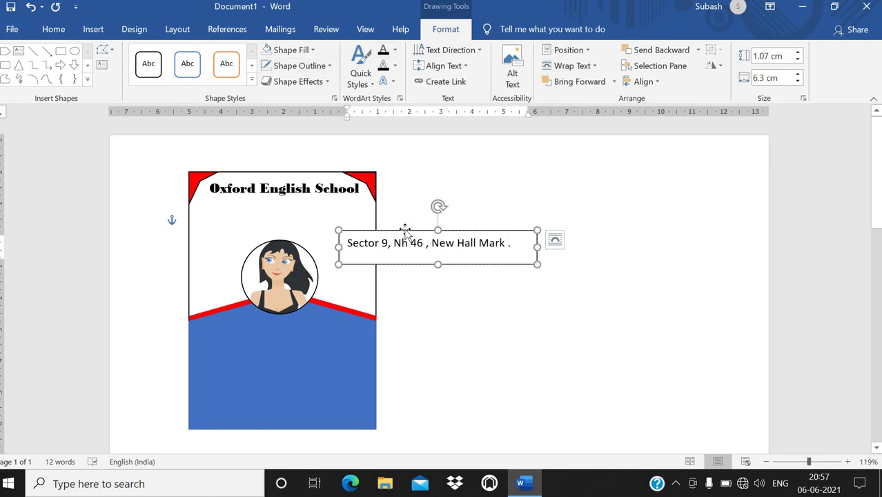
# Step: Remove the address box's border with No Outline
pyautogui.click(298, 66)
pyautogui.click(297, 190)
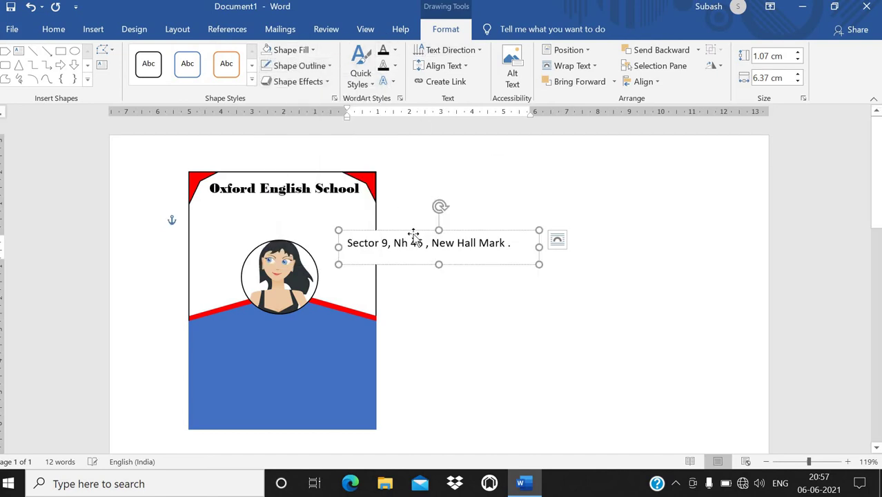
pyautogui.click(286, 50)
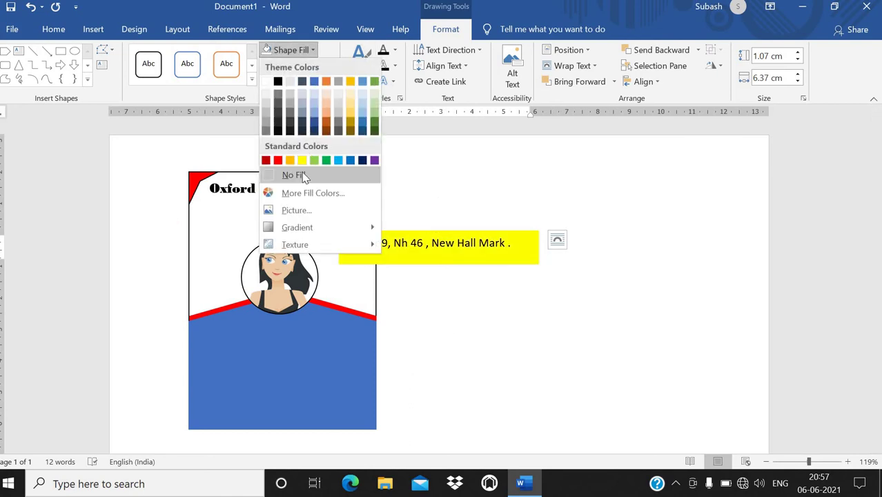
# Step: Remove the address box's fill and set it to In Front of Text over the card
pyautogui.click(299, 175)
pyautogui.moveTo(380, 227); pyautogui.dragTo(209, 193)
pyautogui.rightClick(343, 220)
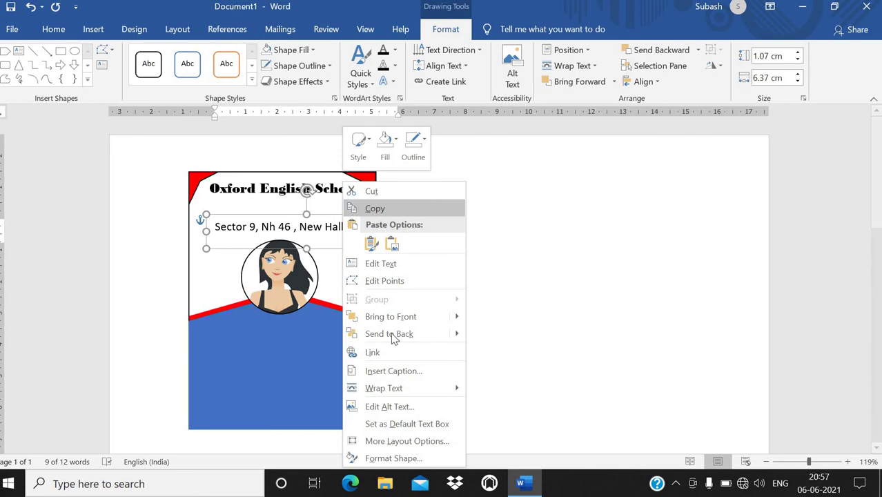
pyautogui.moveTo(452, 387)
pyautogui.click(506, 371)
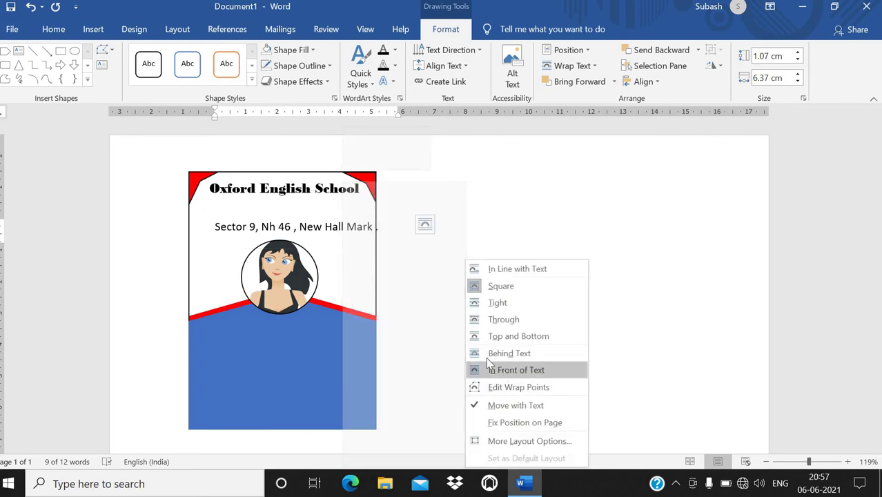
# Step: Place the address line just under the school name and shrink its text slightly
pyautogui.moveTo(327, 212); pyautogui.dragTo(320, 195)
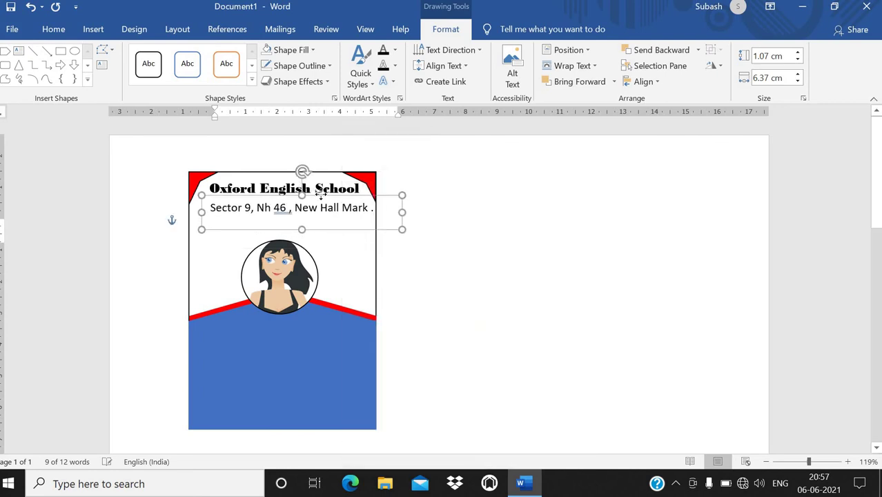
pyautogui.tripleClick(263, 214)
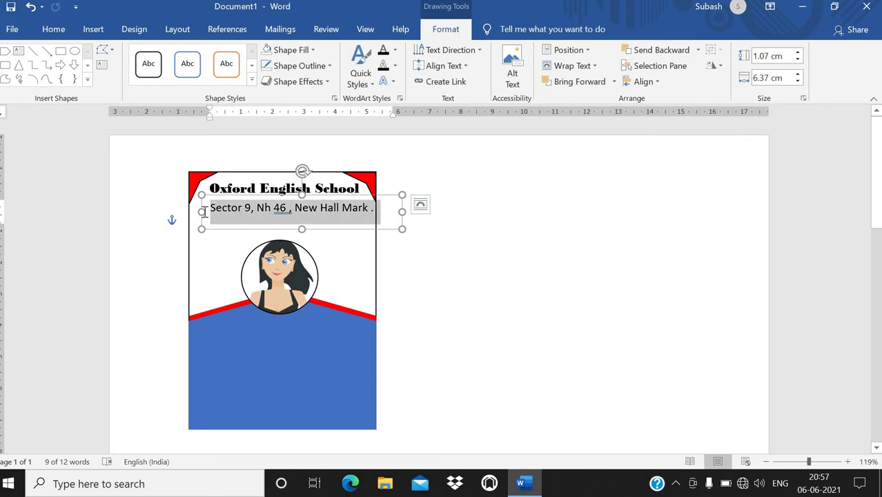
pyautogui.hotkey('ctrl', '[')
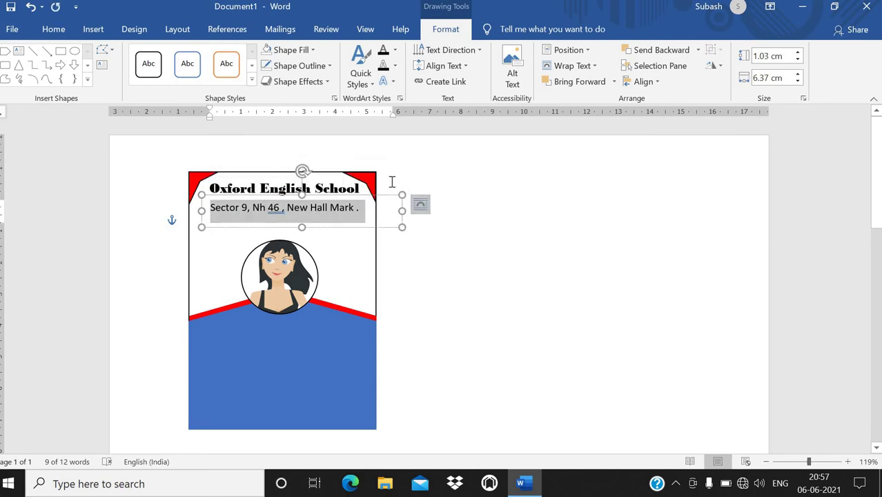
pyautogui.moveTo(372, 196); pyautogui.dragTo(376, 189)
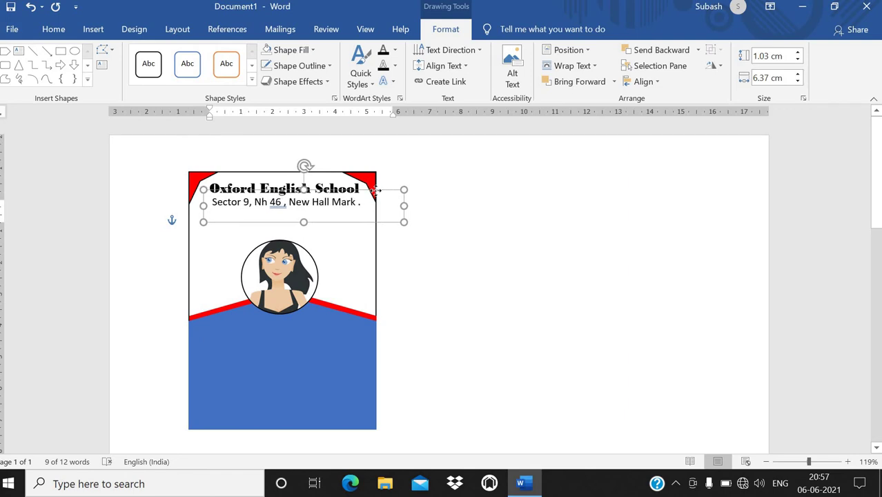
pyautogui.click(424, 238)
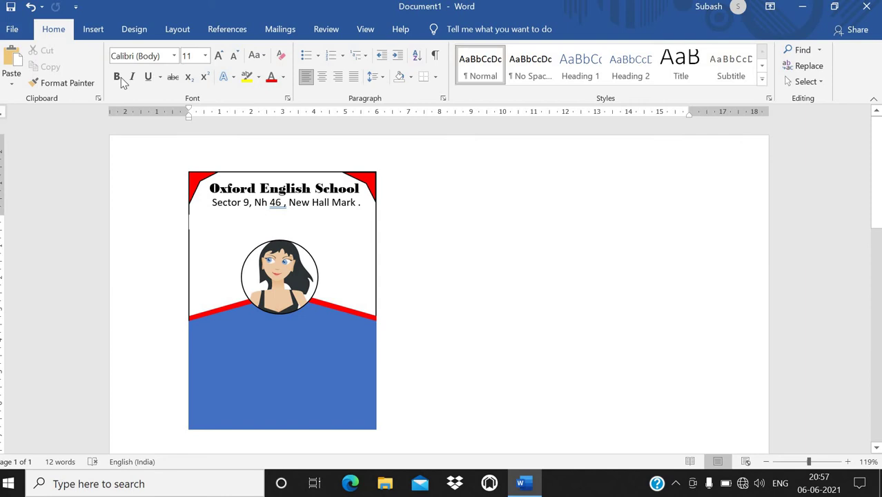
pyautogui.click(93, 28)
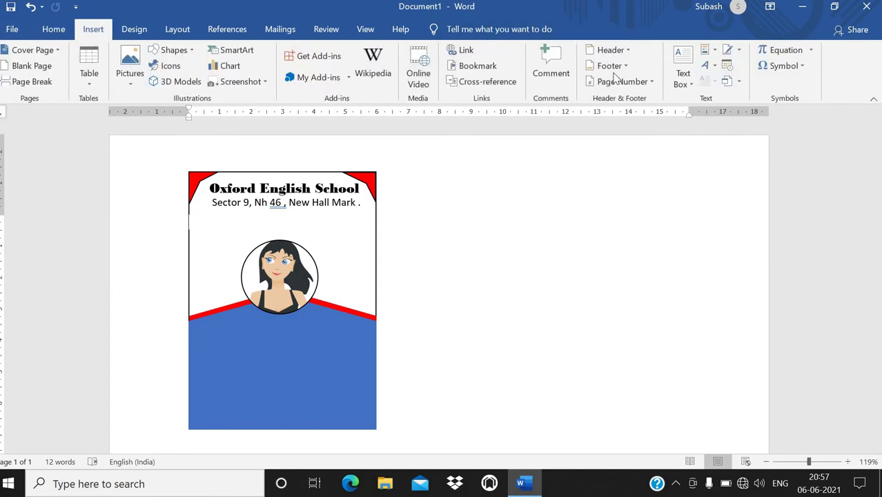
# Step: Insert a simple text box onto the blue area and clear its placeholder text
pyautogui.click(679, 82)
pyautogui.click(647, 143)
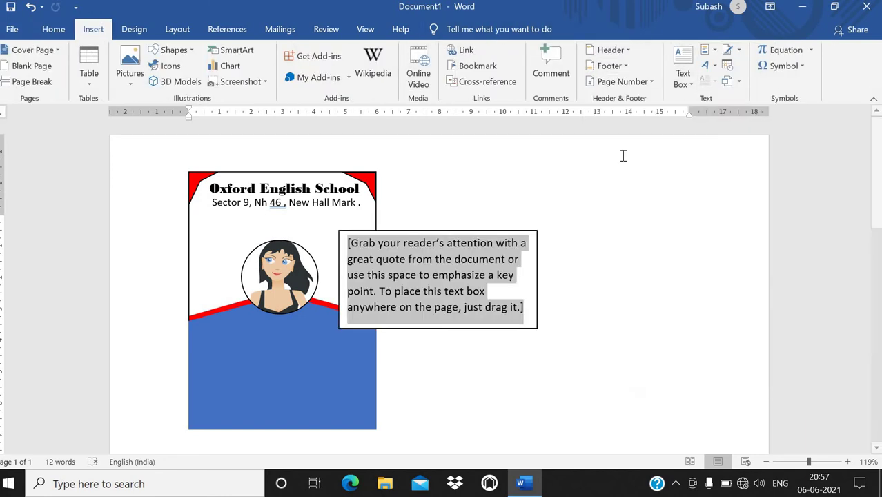
pyautogui.moveTo(404, 317); pyautogui.dragTo(264, 401)
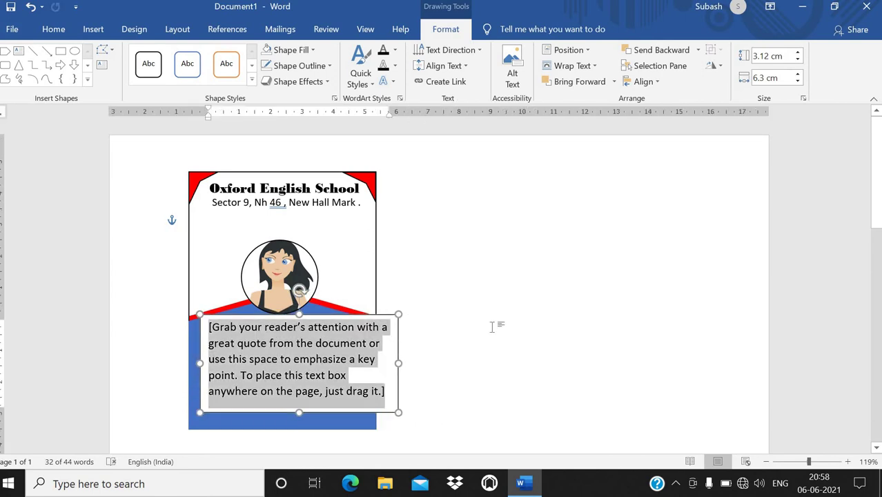
pyautogui.press('Delete')
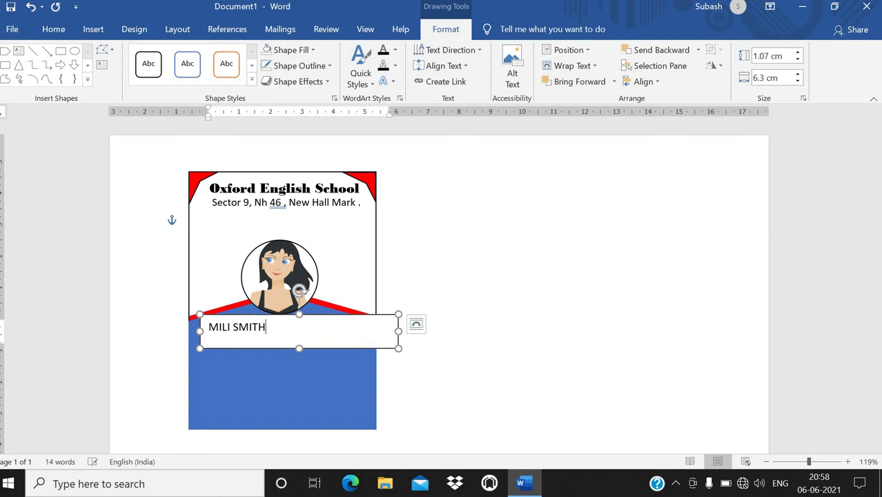
# Step: Format the student's name as bold 18 pt Times New Roman
pyautogui.hotkey('ctrl', 'a')
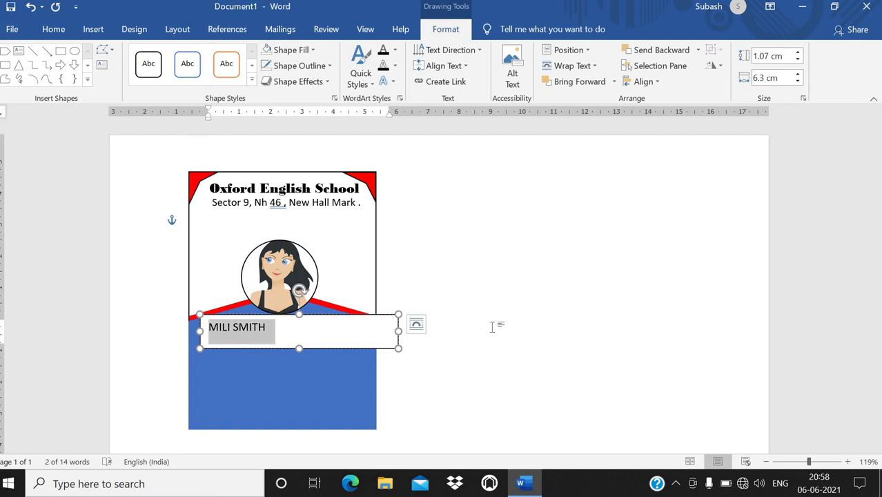
pyautogui.hotkey('ctrl', 'shift', '.')
pyautogui.hotkey('ctrl', 'shift', '.')
pyautogui.hotkey('ctrl', 'shift', '.')
pyautogui.hotkey('ctrl', 'shift', '.')
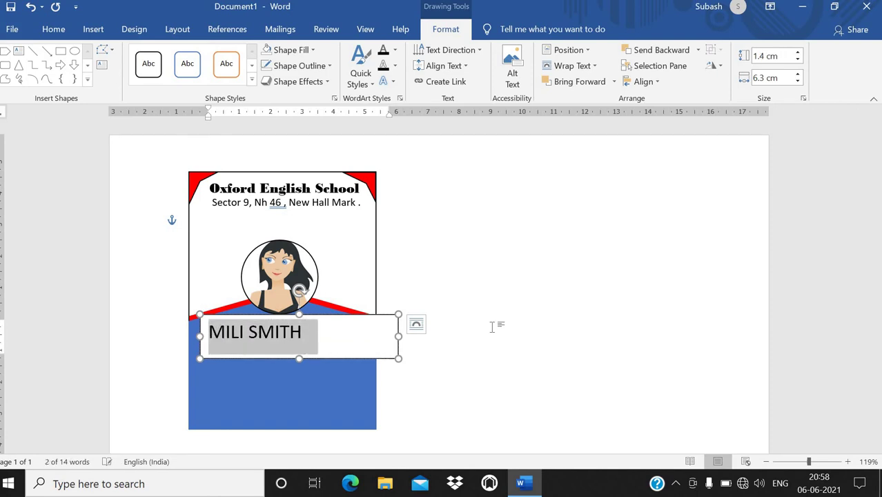
pyautogui.click(53, 29)
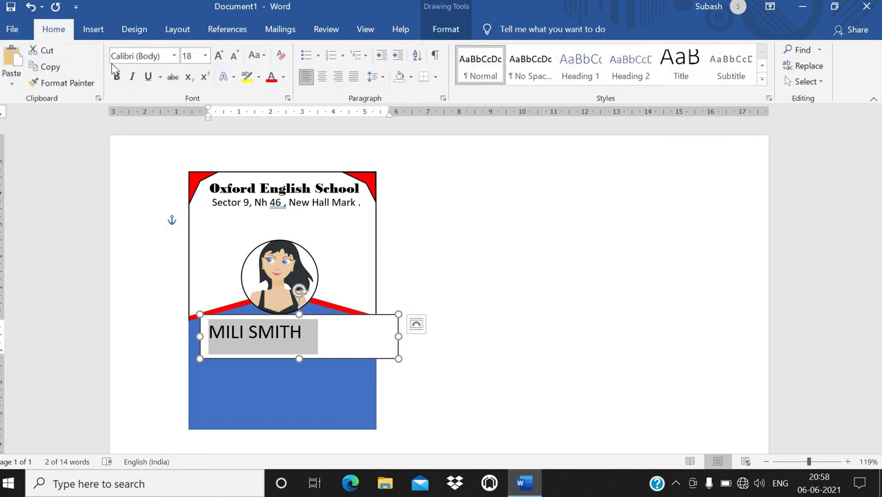
pyautogui.hotkey('ctrl', 'b')
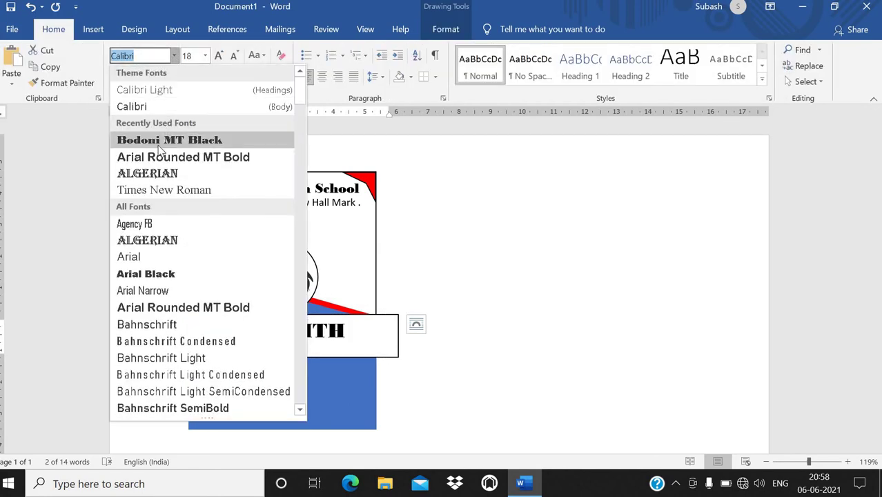
pyautogui.click(153, 189)
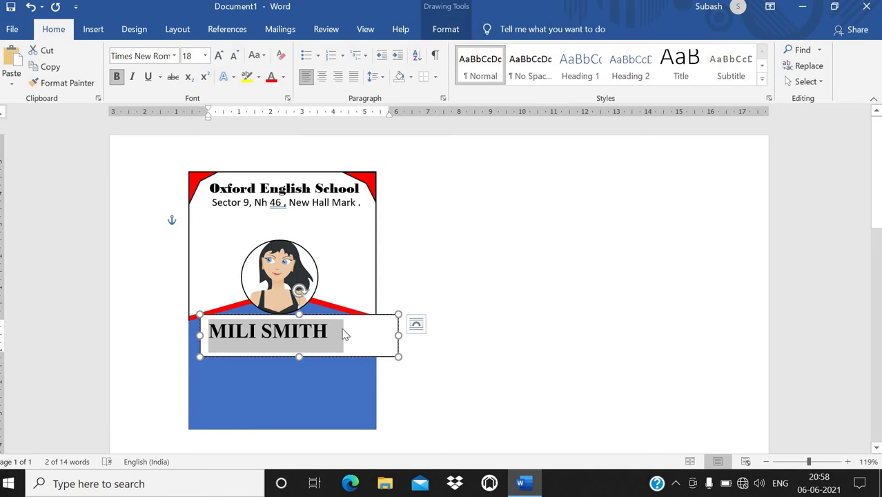
# Step: Give the student name box No Fill and No Outline
pyautogui.click(436, 31)
pyautogui.click(290, 49)
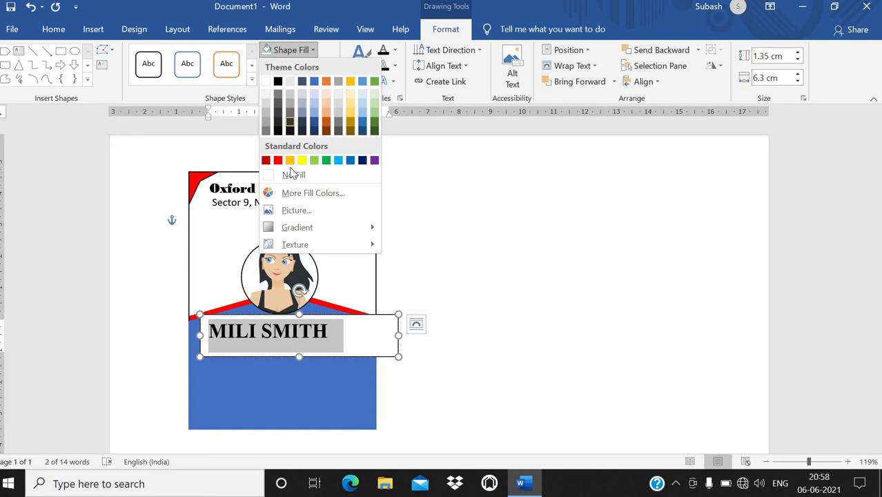
pyautogui.click(295, 173)
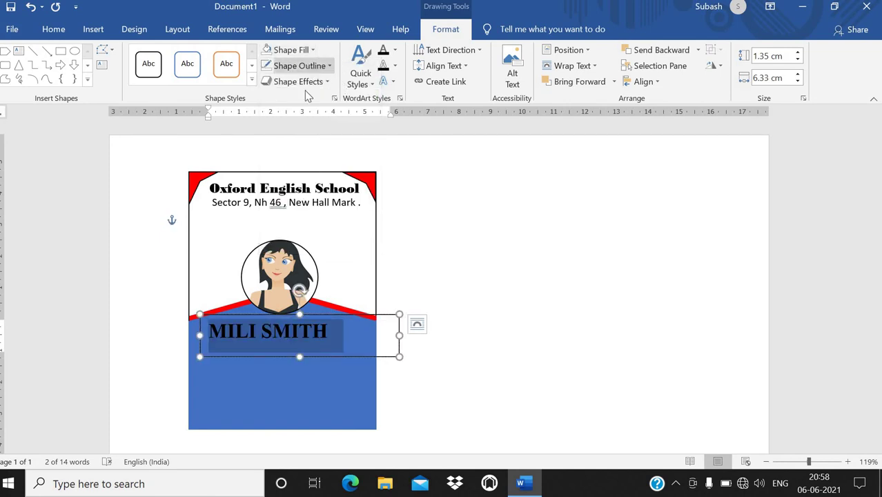
pyautogui.click(299, 65)
pyautogui.click(292, 191)
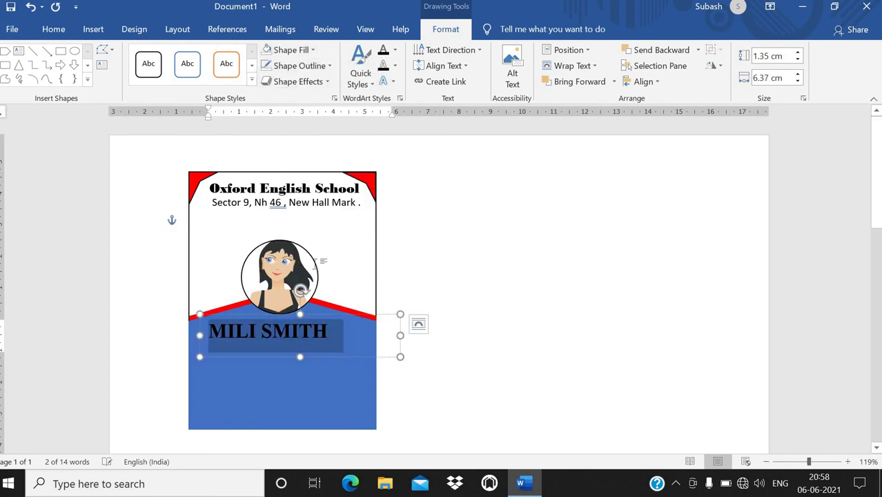
# Step: Make the student's name white and centre it on the blue area
pyautogui.click(61, 31)
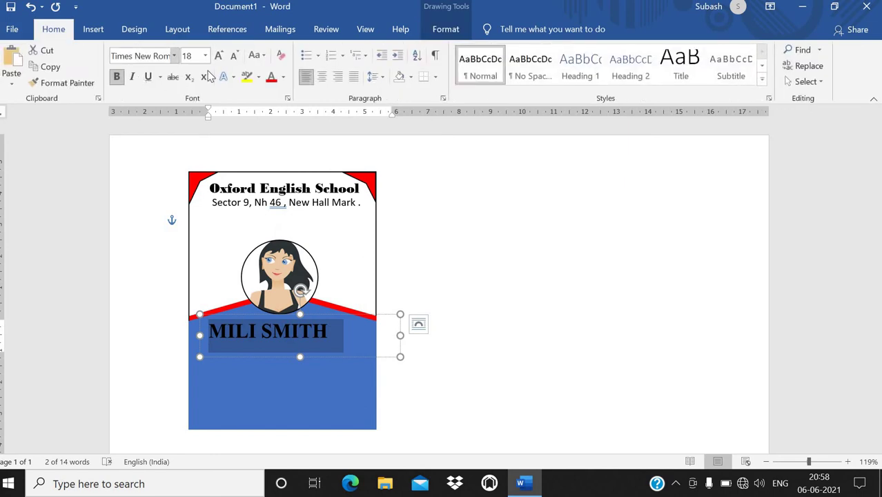
pyautogui.click(283, 76)
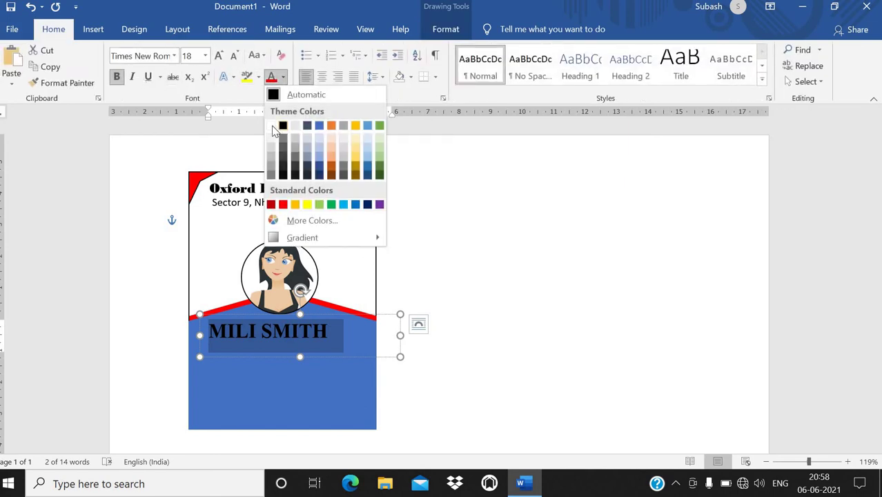
pyautogui.click(269, 125)
pyautogui.moveTo(326, 314); pyautogui.dragTo(344, 328)
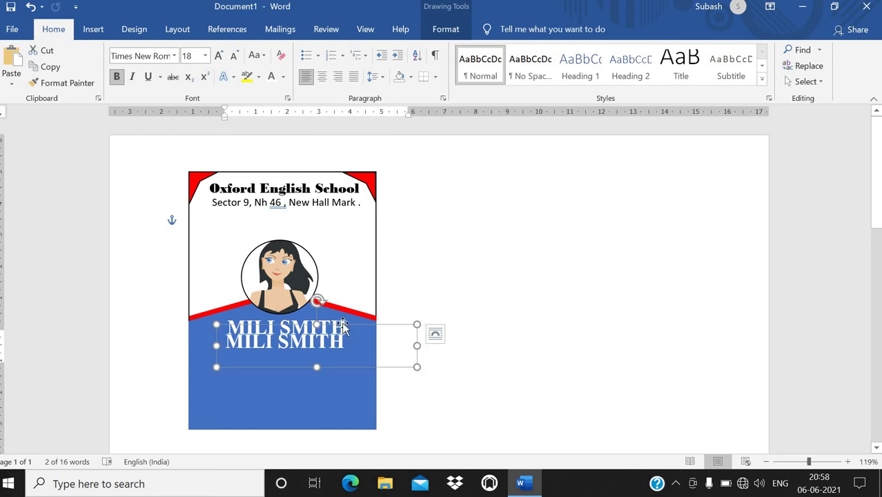
pyautogui.hotkey('ctrl', 'z')
pyautogui.click(341, 314)
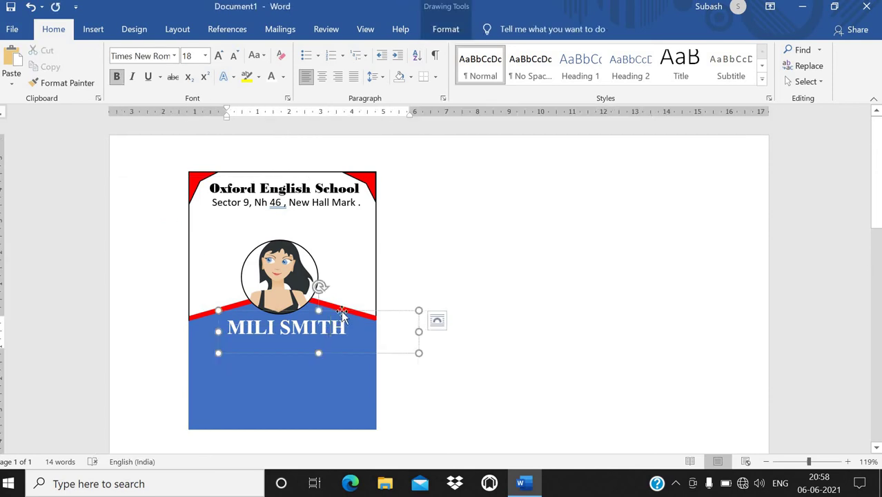
pyautogui.click(458, 304)
# Step: Insert another simple text box beside the photo
pyautogui.click(93, 29)
pyautogui.click(684, 69)
pyautogui.click(620, 145)
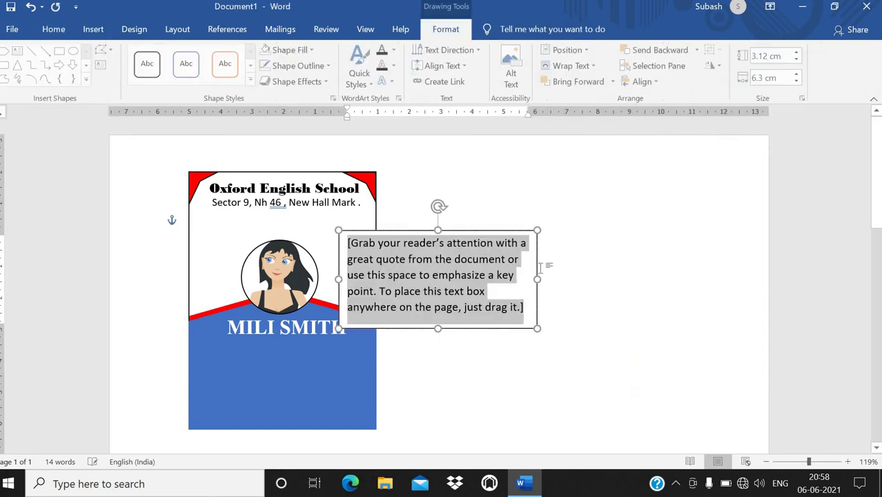
# Step: Replace the placeholder with the class label 'Class VIII(Eight)'
pyautogui.press('Delete')
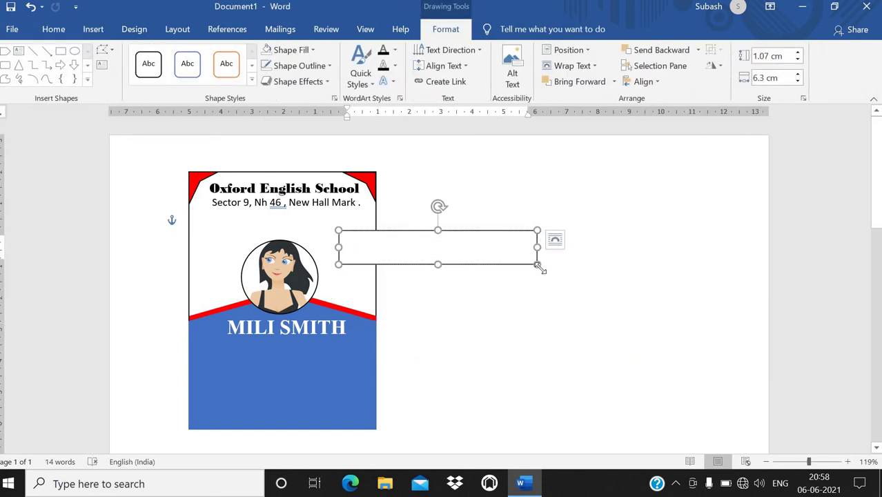
pyautogui.write('cLA')
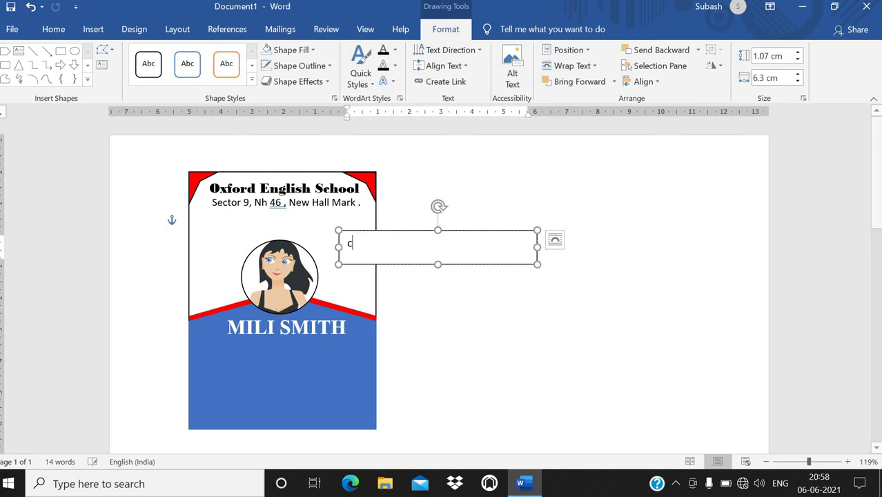
pyautogui.press('BackSpace')
pyautogui.press('BackSpace')
pyautogui.press('BackSpace')
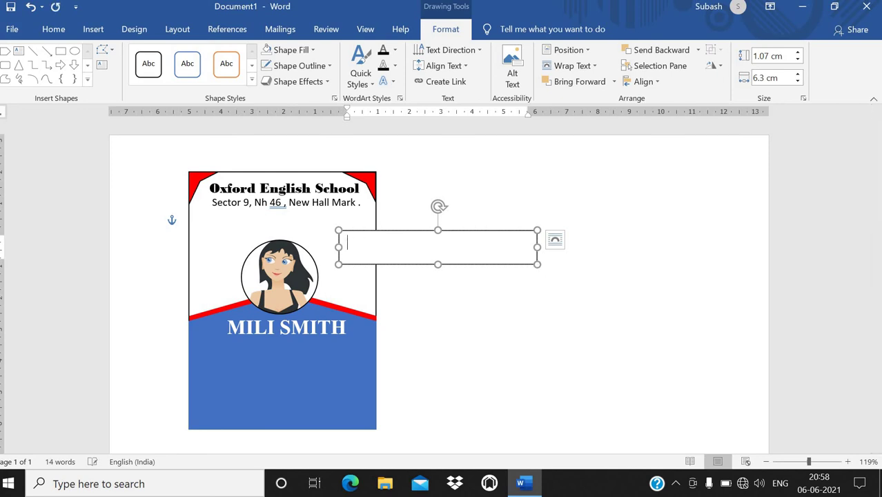
pyautogui.write('Class VIII(Eight')
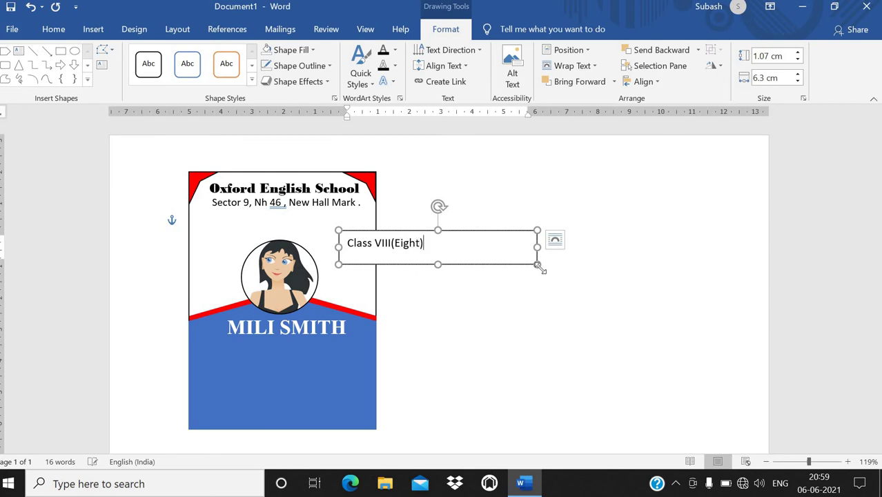
# Step: Make the class label text bold and white
pyautogui.hotkey('ctrl', 'a')
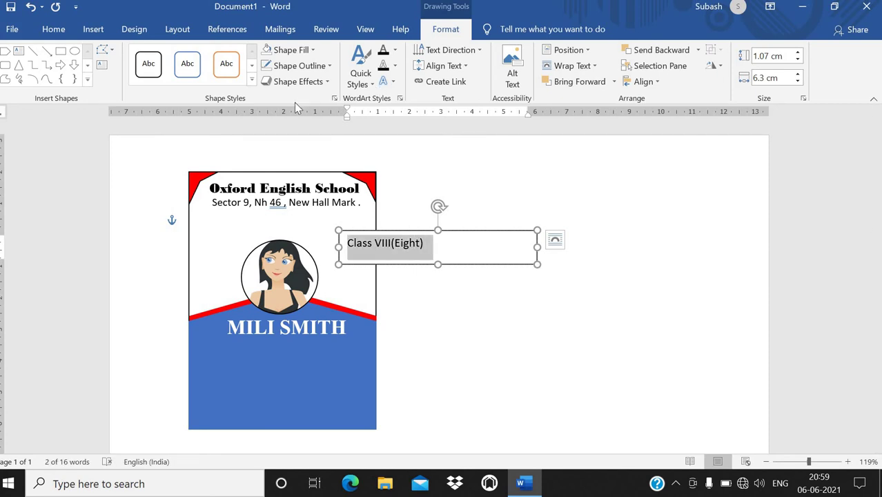
pyautogui.hotkey('ctrl', 'b')
pyautogui.click(53, 29)
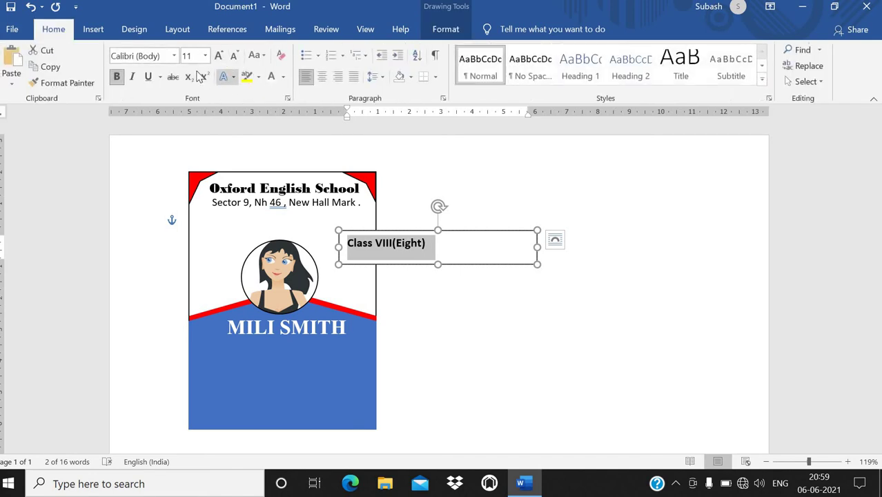
pyautogui.click(271, 76)
# Step: Move the class label under the student's name and give its box No Fill and No Outline
pyautogui.moveTo(423, 234); pyautogui.dragTo(318, 341)
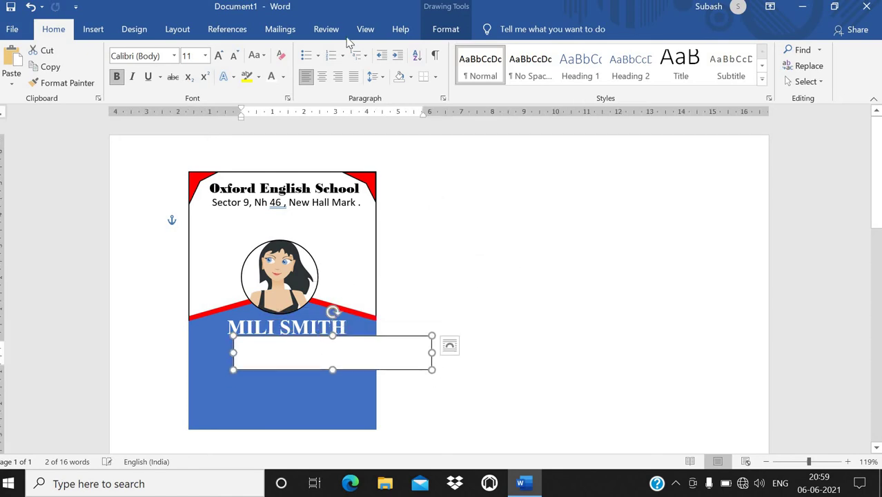
pyautogui.click(442, 28)
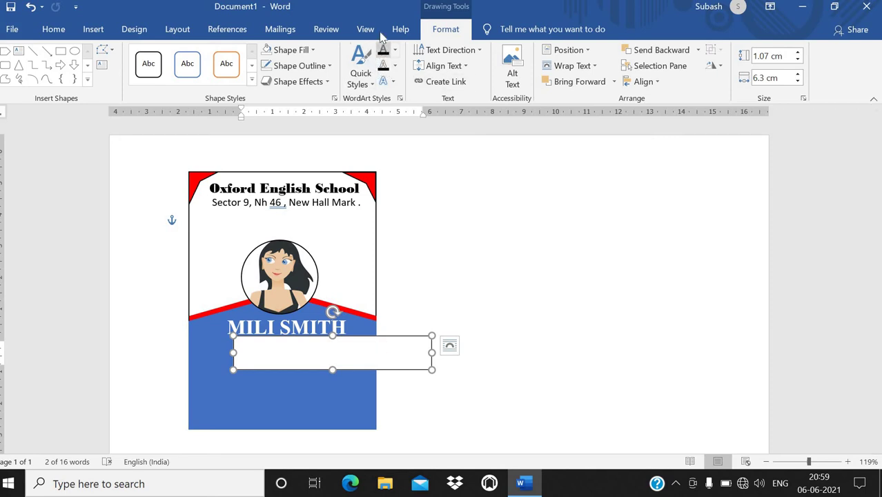
pyautogui.click(290, 50)
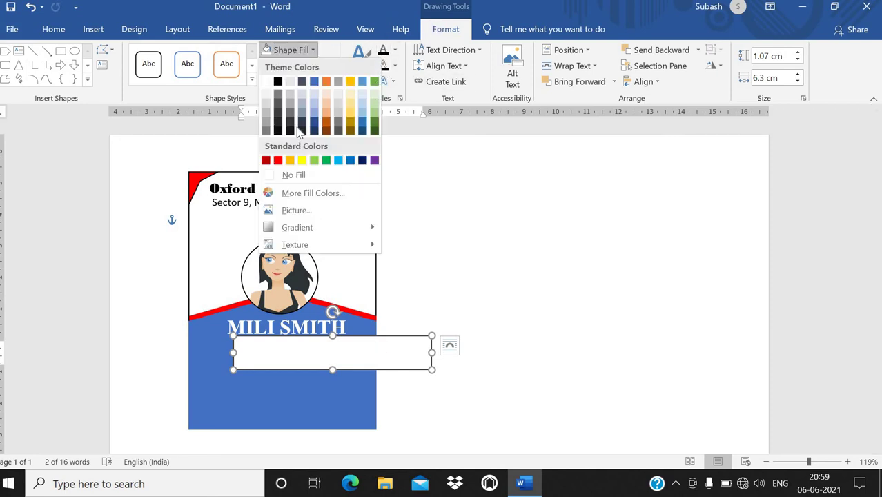
pyautogui.click(293, 174)
pyautogui.click(299, 66)
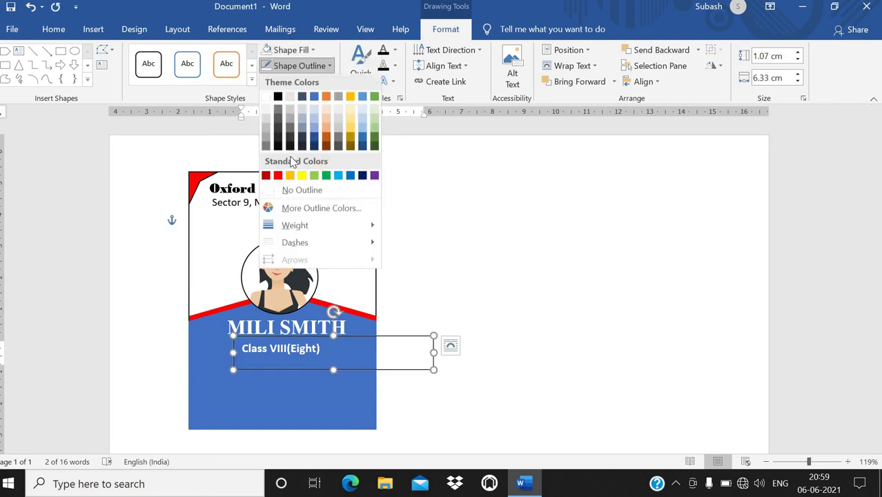
pyautogui.click(293, 189)
pyautogui.click(322, 334)
pyautogui.moveTo(322, 334); pyautogui.dragTo(330, 330)
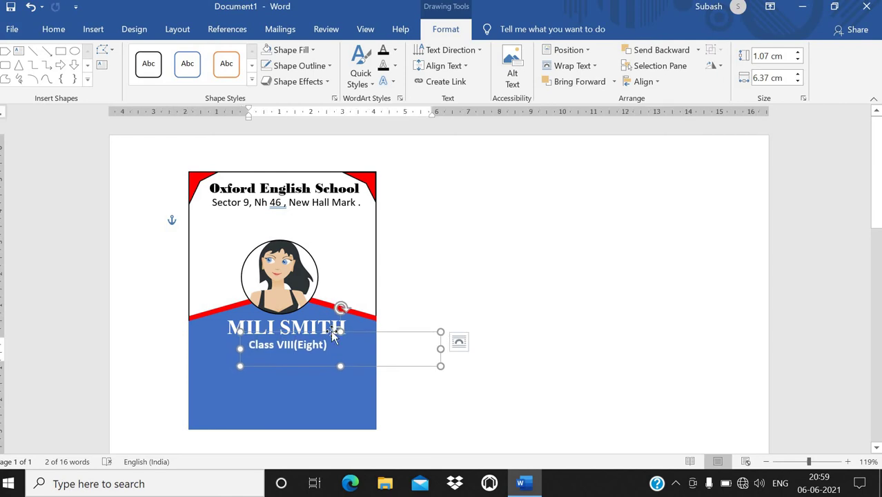
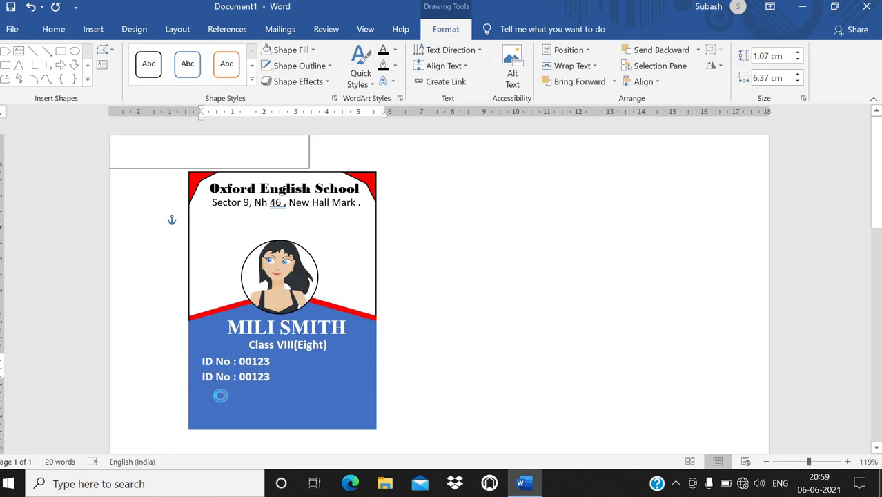
# Step: Replace the duplicate ID No line with 'Blood Group : AB' and add a phone number line below
pyautogui.tripleClick(218, 378)
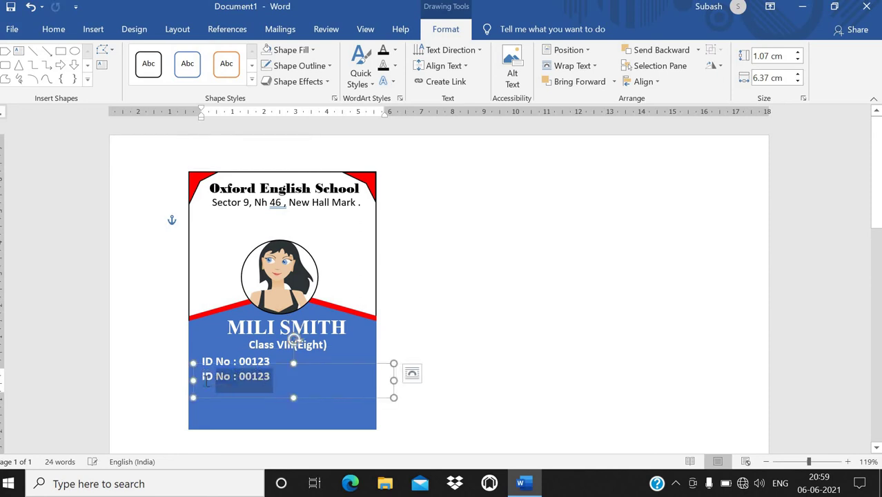
pyautogui.write('Blood Group : AB')
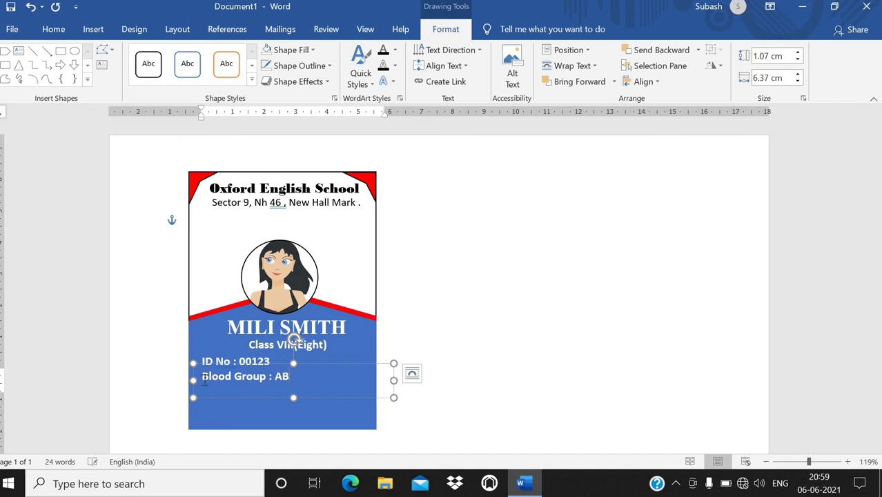
pyautogui.press('Return')
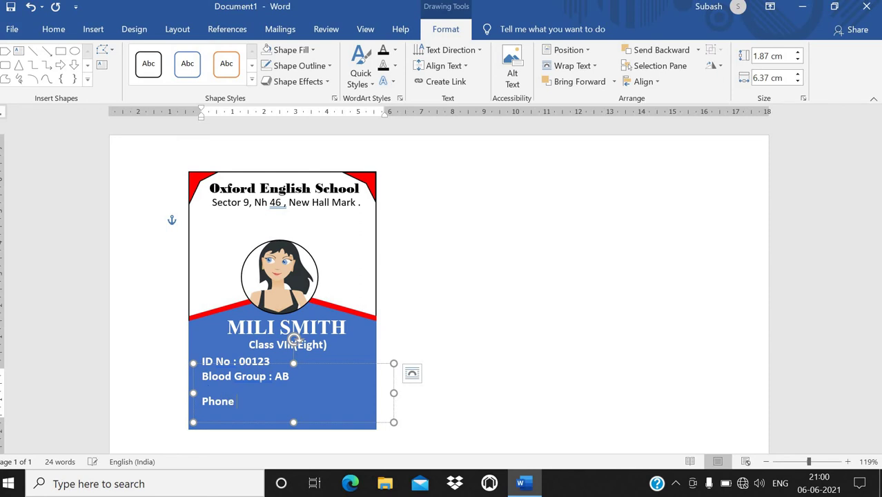
pyautogui.press('BackSpace')
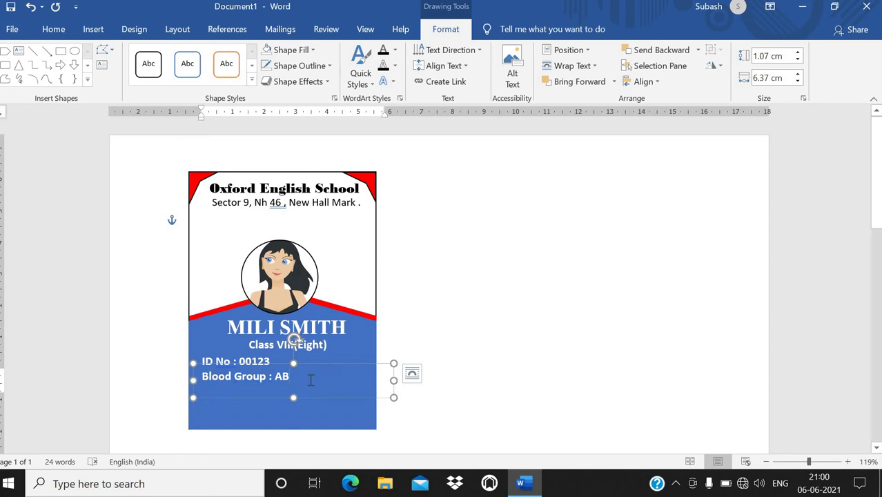
pyautogui.press('Return')
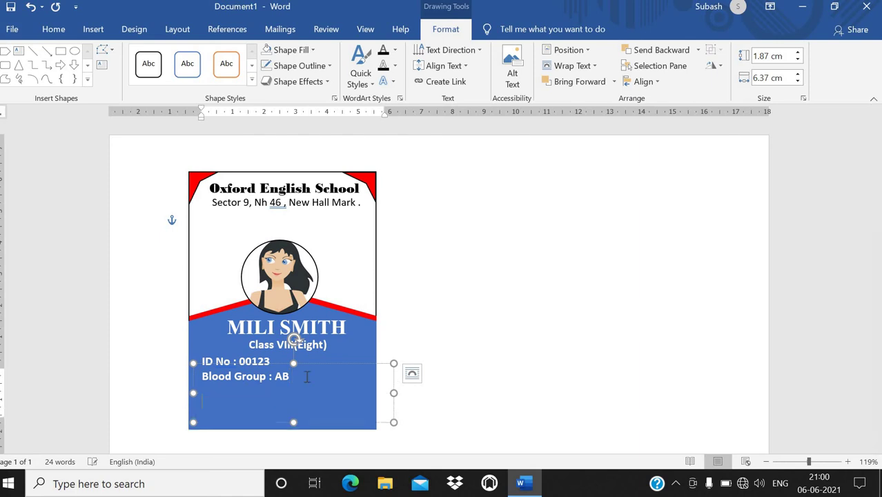
pyautogui.write('Phone No : =91')
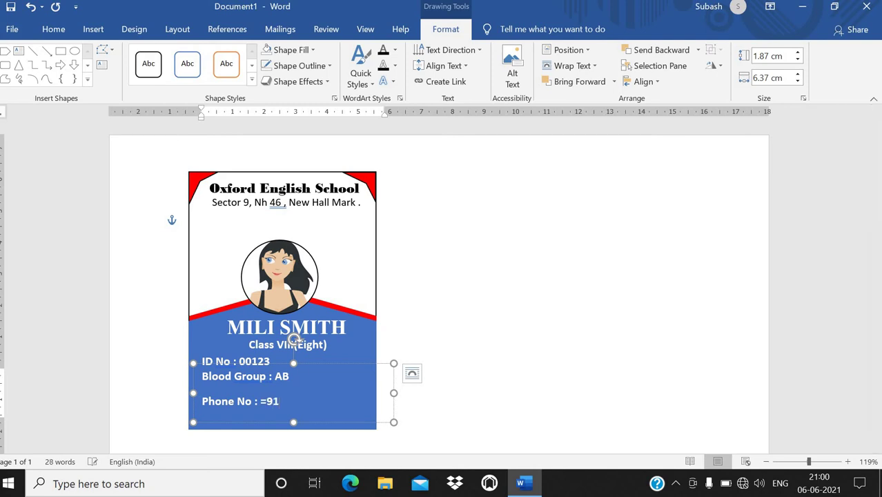
pyautogui.press('BackSpace')
pyautogui.press('BackSpace')
pyautogui.press('BackSpace')
pyautogui.write('+91-')
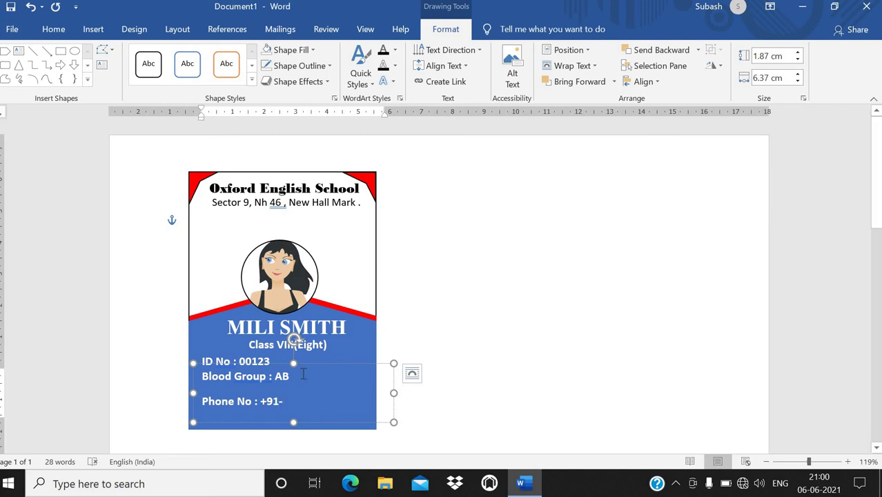
pyautogui.write('XXXX')
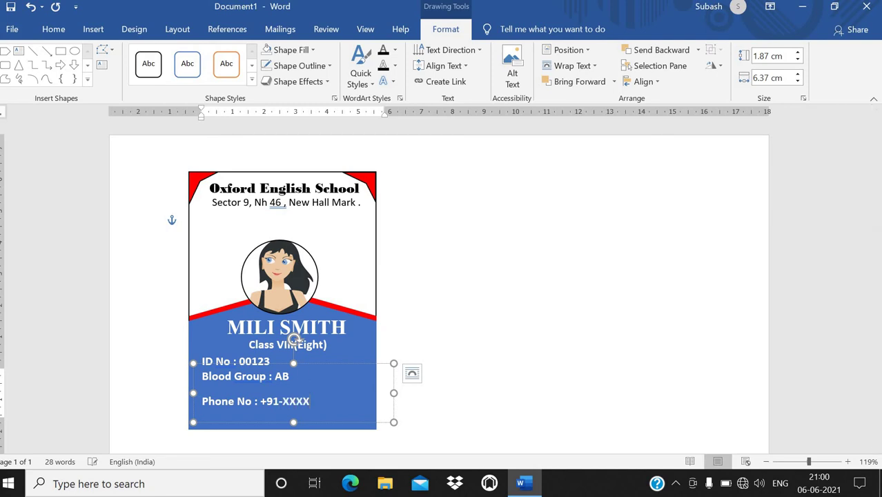
pyautogui.write('1212')
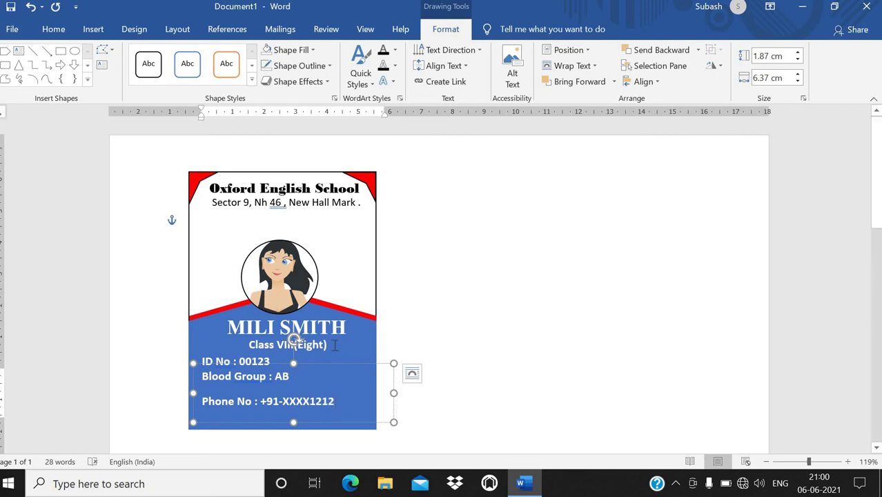
pyautogui.moveTo(337, 404); pyautogui.dragTo(204, 378)
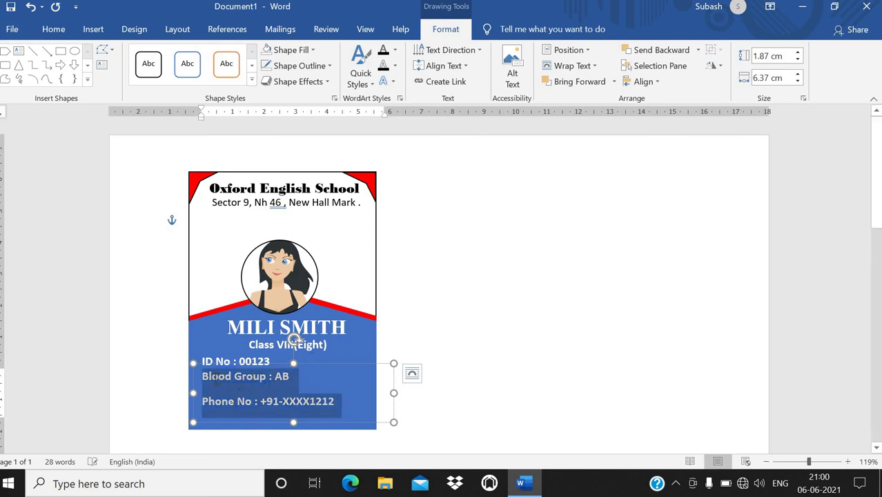
# Step: Remove the extra space after each detail line with Line Spacing's Remove Space After Paragraph
pyautogui.click(56, 29)
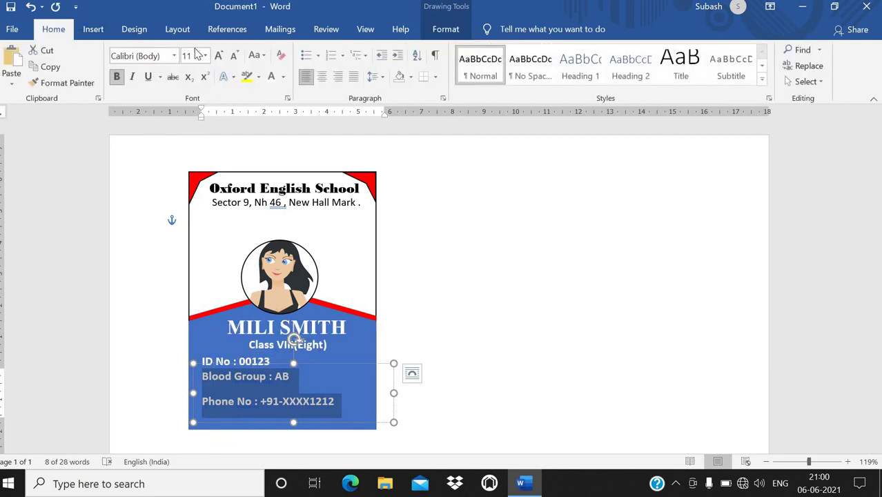
pyautogui.click(381, 78)
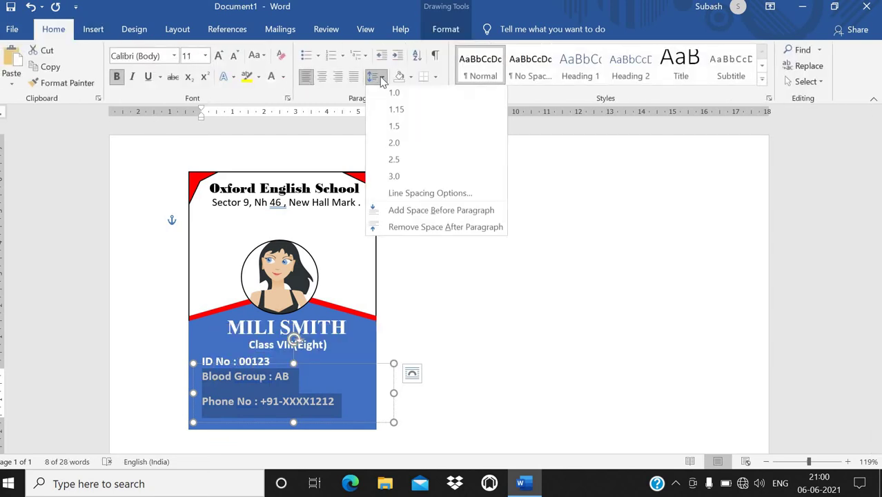
pyautogui.click(404, 226)
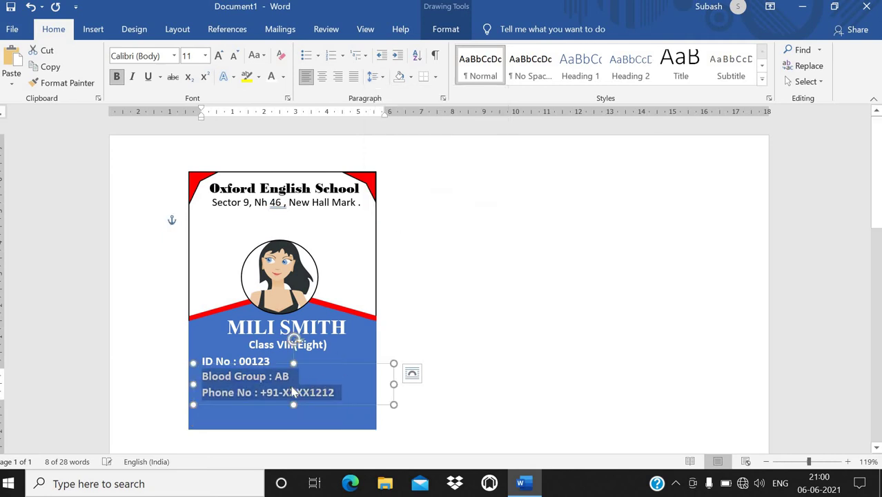
pyautogui.click(288, 361)
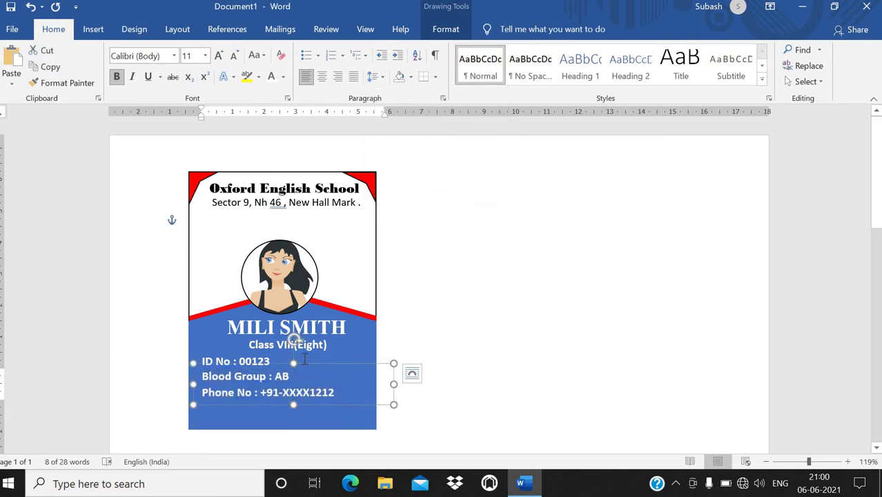
# Step: Add an Email line below the phone number and colour the address white
pyautogui.click(351, 394)
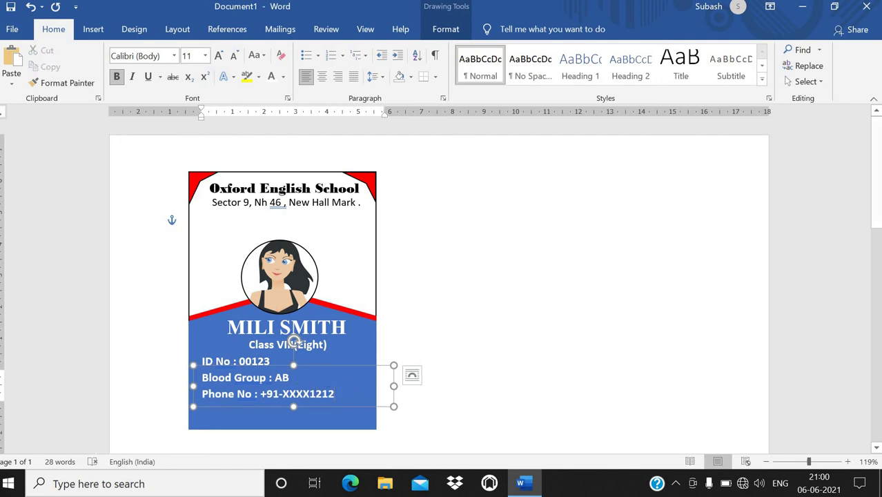
pyautogui.press('Return')
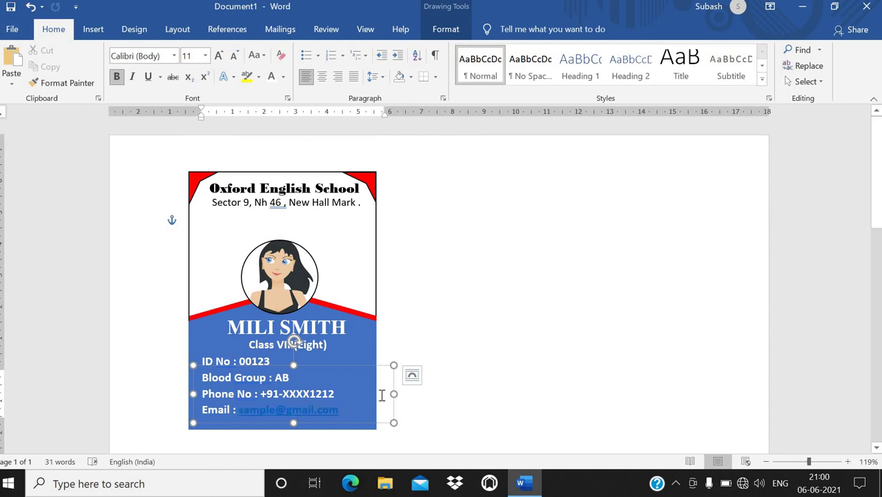
pyautogui.doubleClick(267, 409)
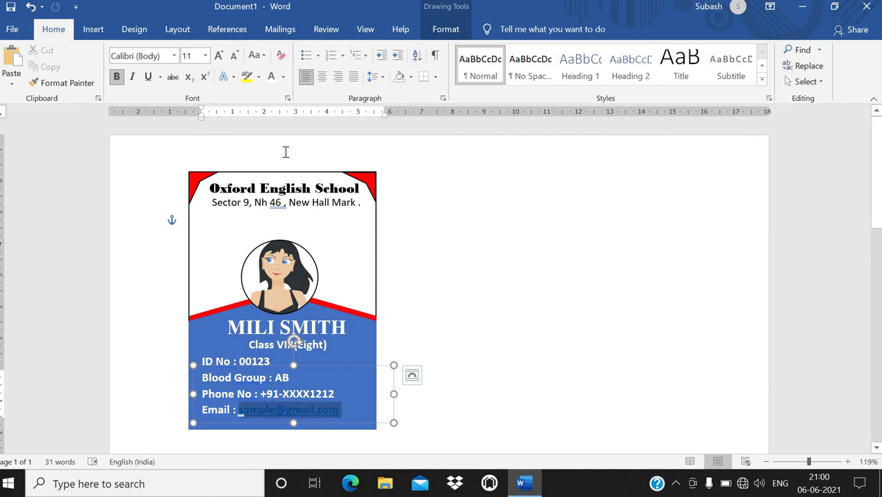
pyautogui.click(271, 76)
pyautogui.click(476, 373)
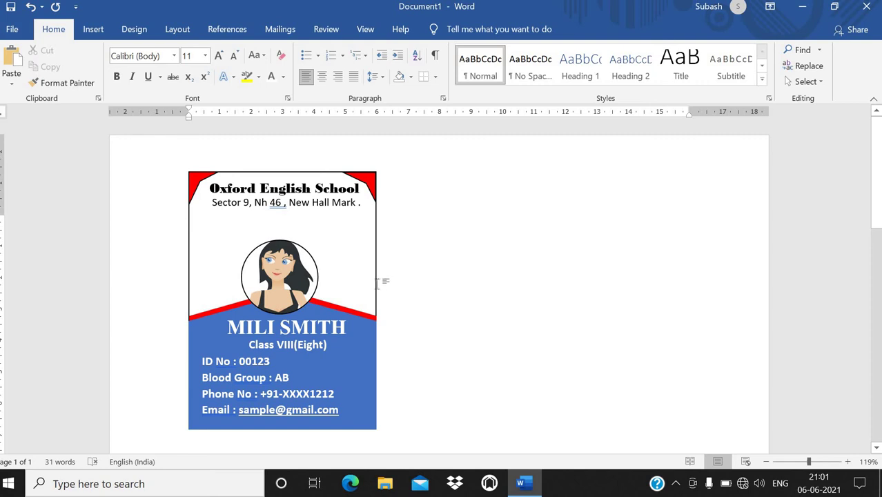
# Step: Copy the card outline rectangle and place the pasted blank duplicate to the right of the front
pyautogui.click(252, 174)
pyautogui.rightClick(254, 176)
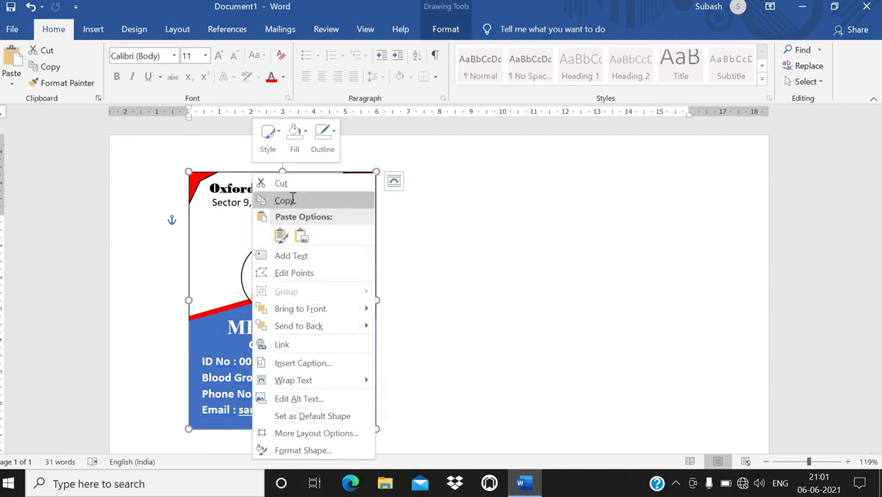
pyautogui.click(293, 201)
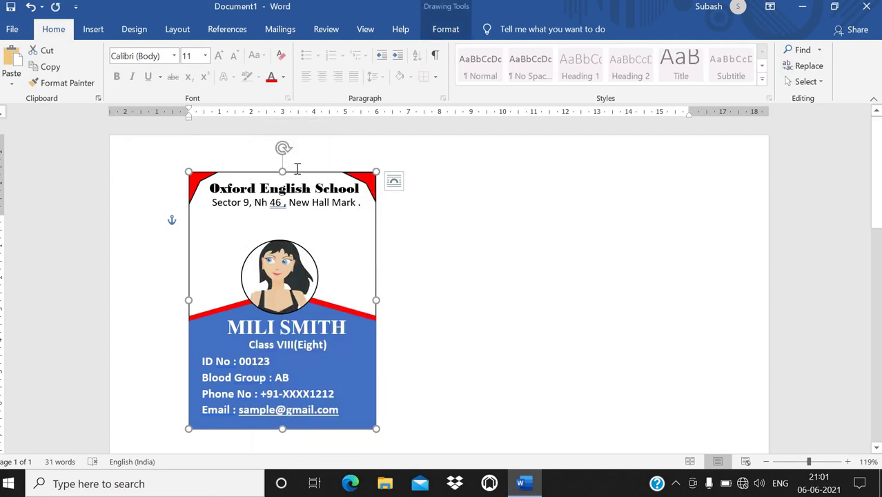
pyautogui.rightClick(424, 210)
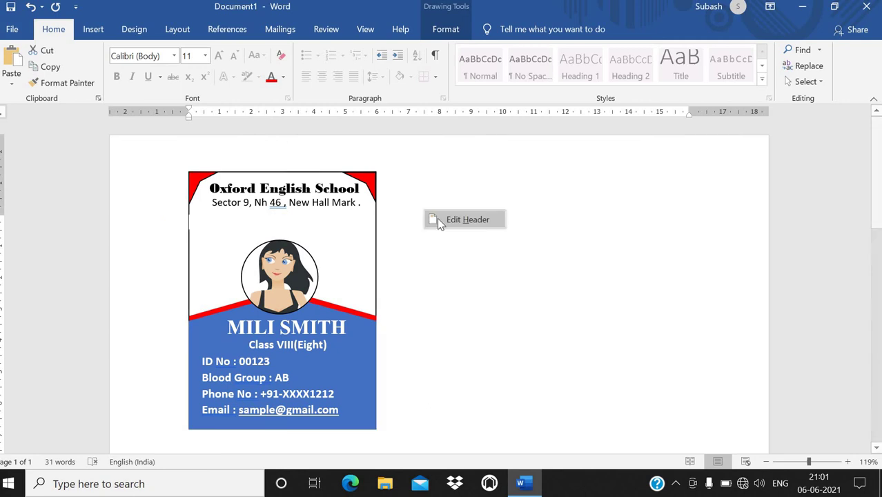
pyautogui.rightClick(327, 173)
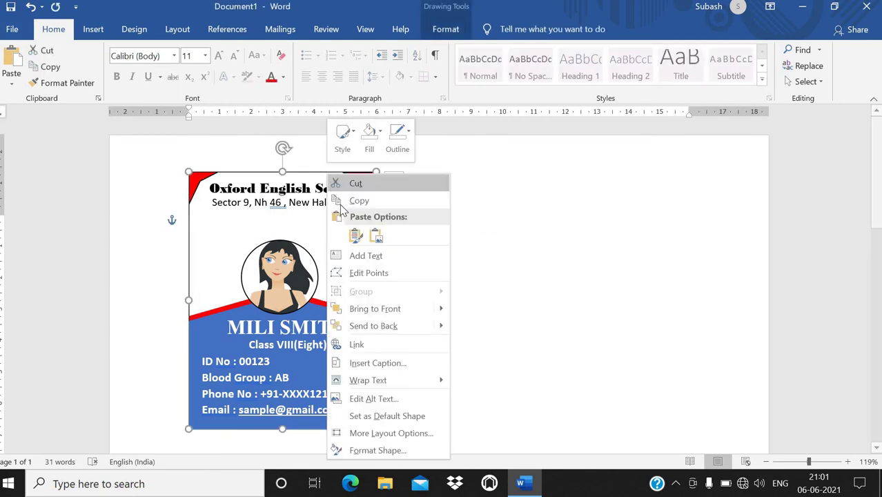
pyautogui.click(355, 238)
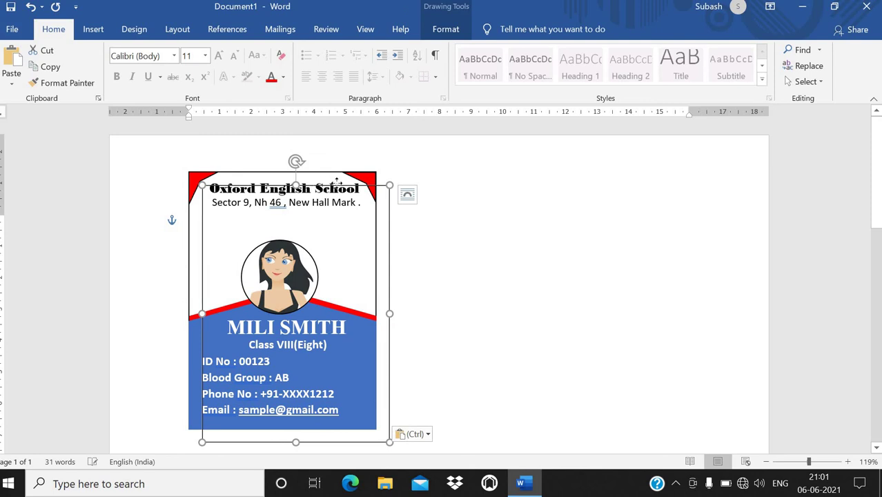
pyautogui.moveTo(487, 180); pyautogui.dragTo(502, 180)
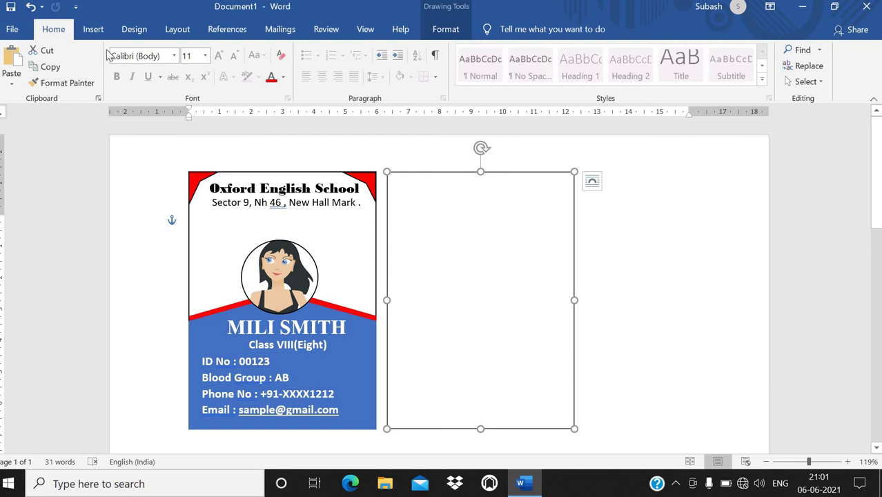
pyautogui.click(93, 28)
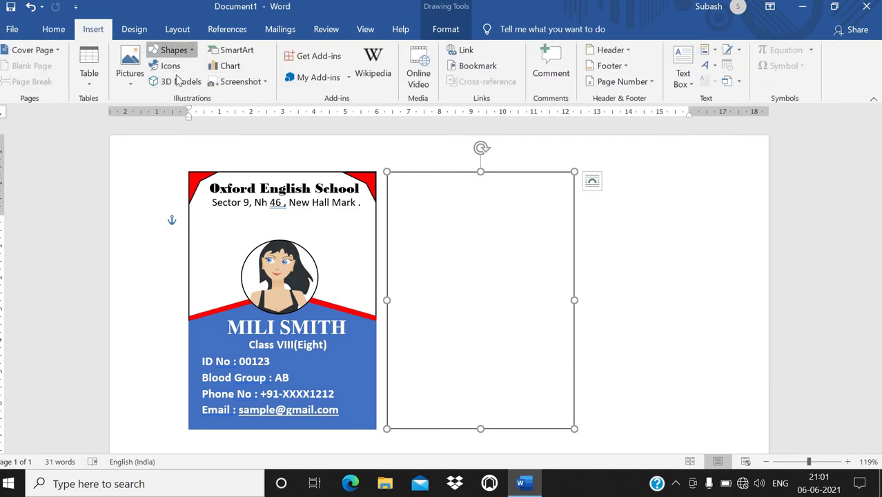
# Step: Draw a pentagon arrow, rotate it to point down, and stretch it across the back card's top
pyautogui.click(173, 49)
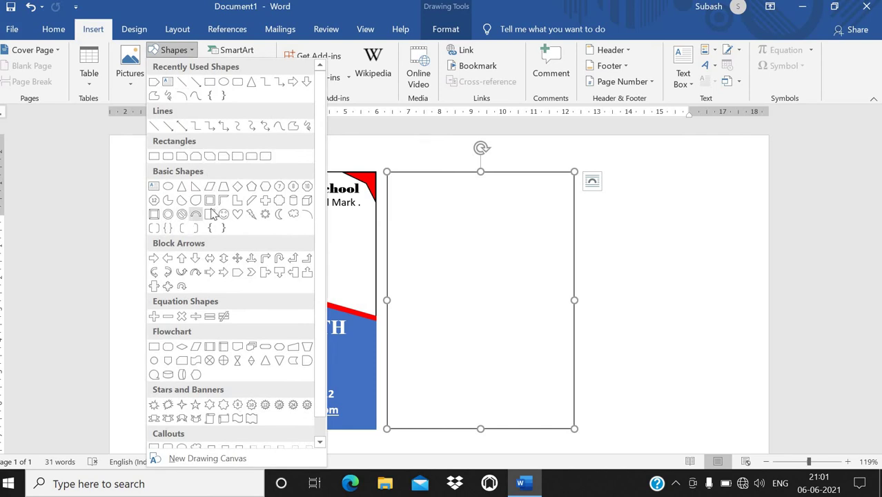
pyautogui.click(155, 83)
pyautogui.moveTo(400, 265); pyautogui.dragTo(550, 418)
pyautogui.moveTo(492, 246); pyautogui.dragTo(573, 342)
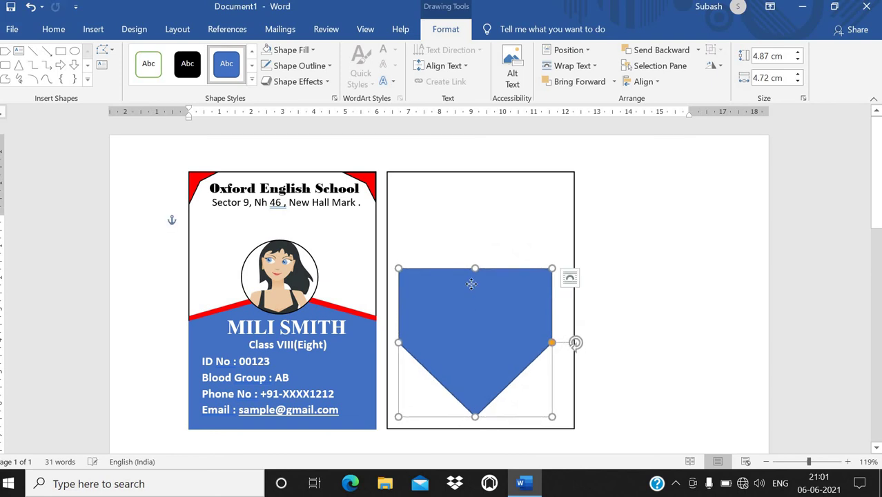
pyautogui.moveTo(484, 317); pyautogui.dragTo(473, 220)
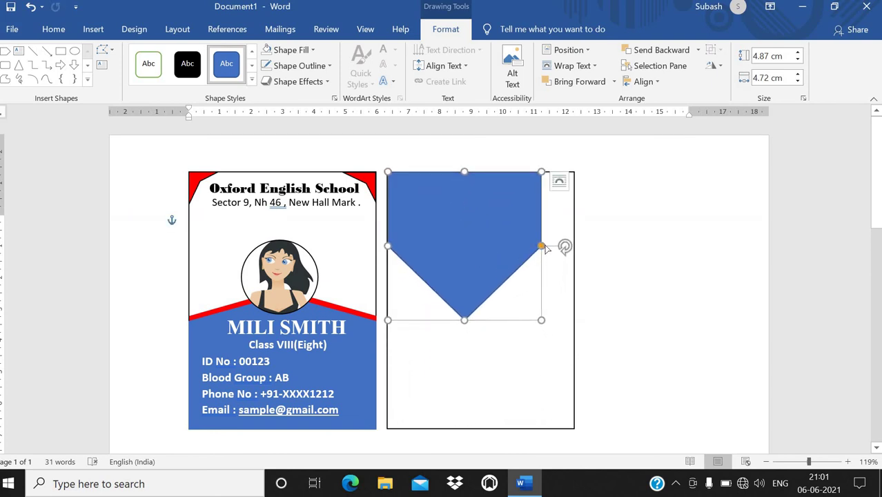
pyautogui.moveTo(543, 247); pyautogui.dragTo(541, 245)
pyautogui.moveTo(544, 321); pyautogui.dragTo(572, 299)
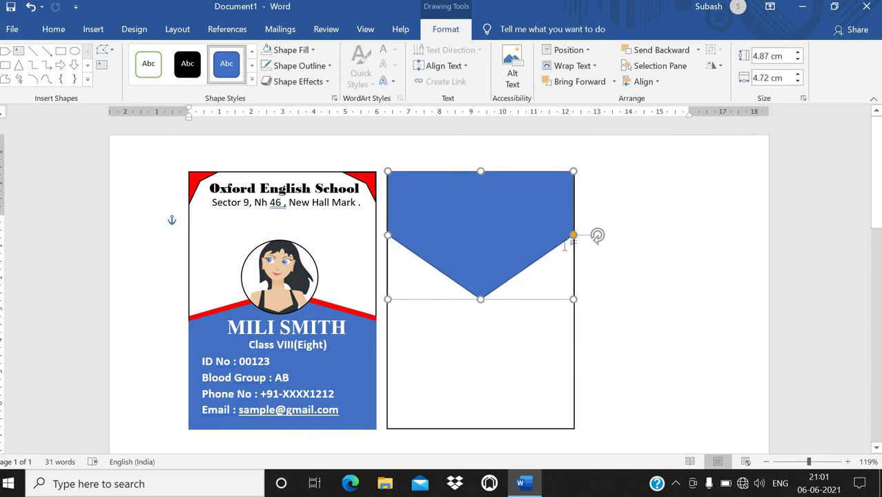
pyautogui.moveTo(573, 242); pyautogui.dragTo(561, 256)
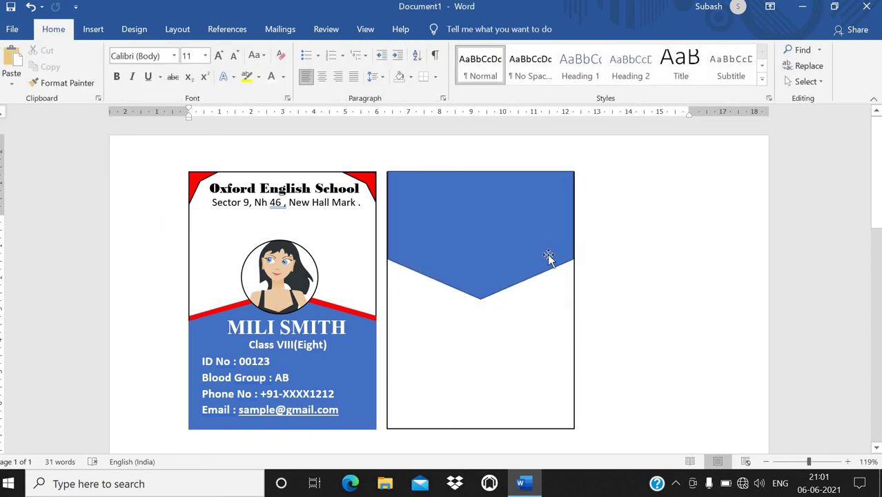
# Step: Duplicate the pentagon and give the upper copy a red fill and red outline
pyautogui.click(550, 256)
pyautogui.rightClick(548, 257)
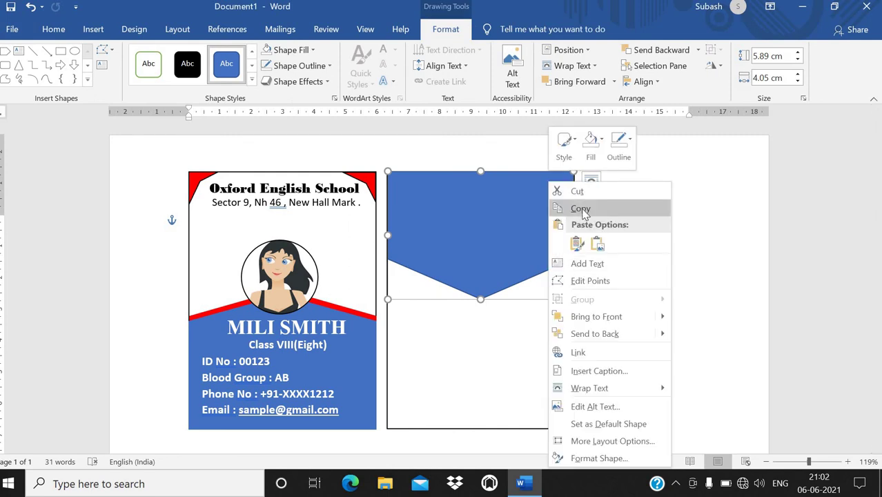
pyautogui.click(583, 209)
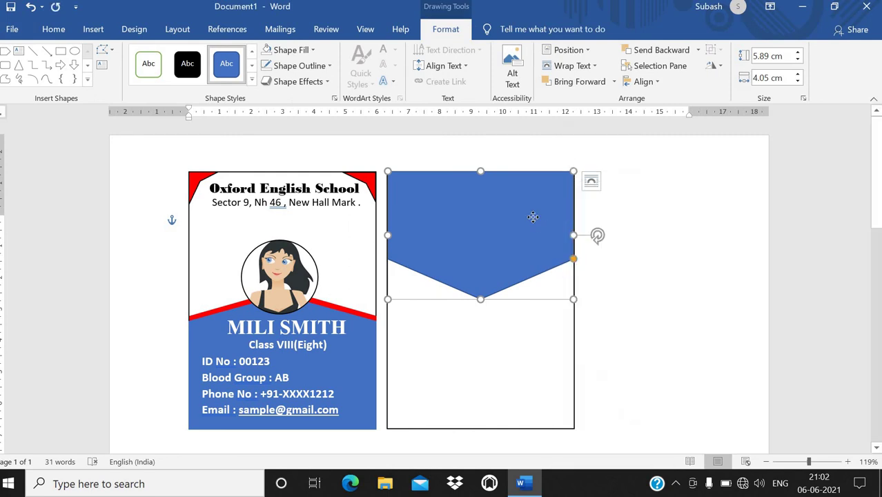
pyautogui.rightClick(534, 218)
pyautogui.click(559, 242)
pyautogui.press('Down')
pyautogui.press('Down')
pyautogui.press('Down')
pyautogui.press('Down')
pyautogui.press('Down')
pyautogui.press('Down')
pyautogui.press('Down')
pyautogui.press('Down')
pyautogui.press('Down')
pyautogui.press('Down')
pyautogui.press('Down')
pyautogui.press('Down')
pyautogui.press('Down')
pyautogui.press('Down')
pyautogui.press('Down')
pyautogui.press('Down')
pyautogui.press('Down')
pyautogui.press('Down')
pyautogui.press('Down')
pyautogui.press('Down')
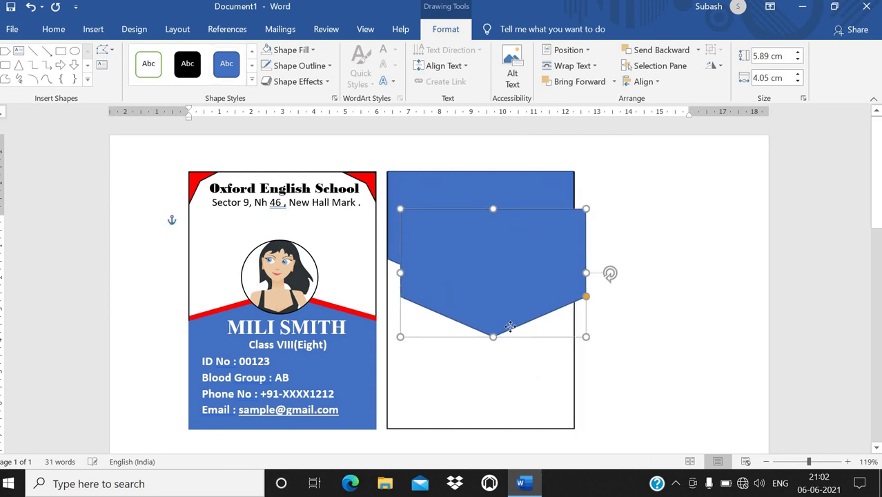
pyautogui.click(488, 249)
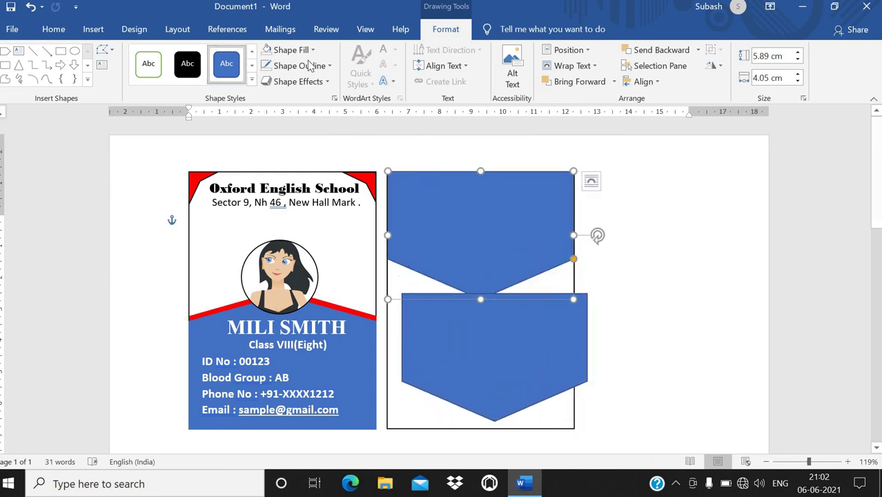
pyautogui.click(290, 50)
pyautogui.click(278, 160)
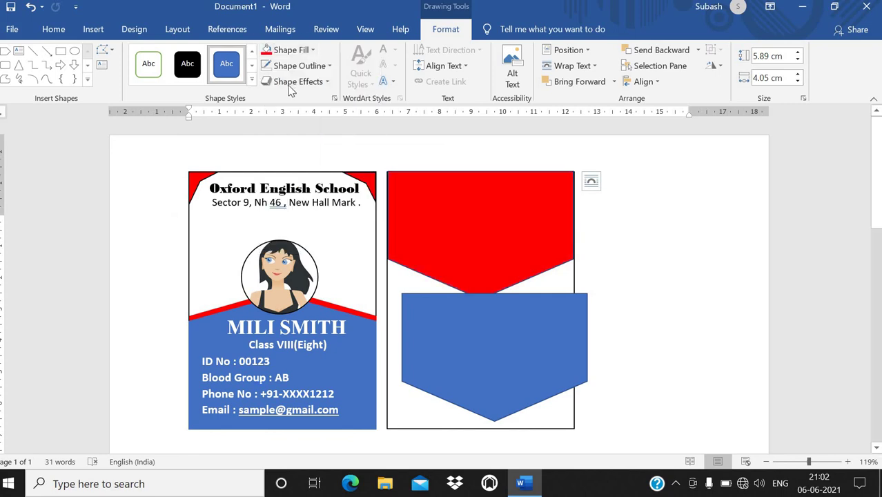
pyautogui.click(304, 65)
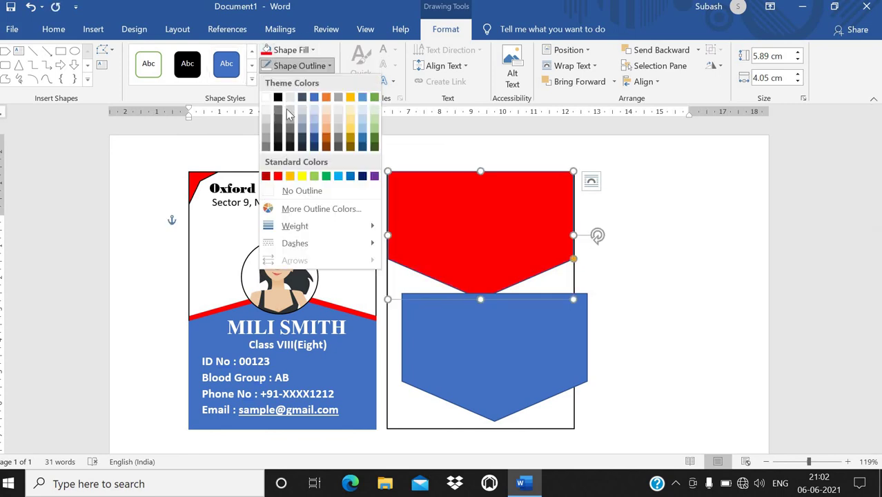
pyautogui.click(277, 176)
# Step: Lay the blue pentagon over the red one and resize it so a red V band shows
pyautogui.moveTo(446, 305); pyautogui.dragTo(427, 231)
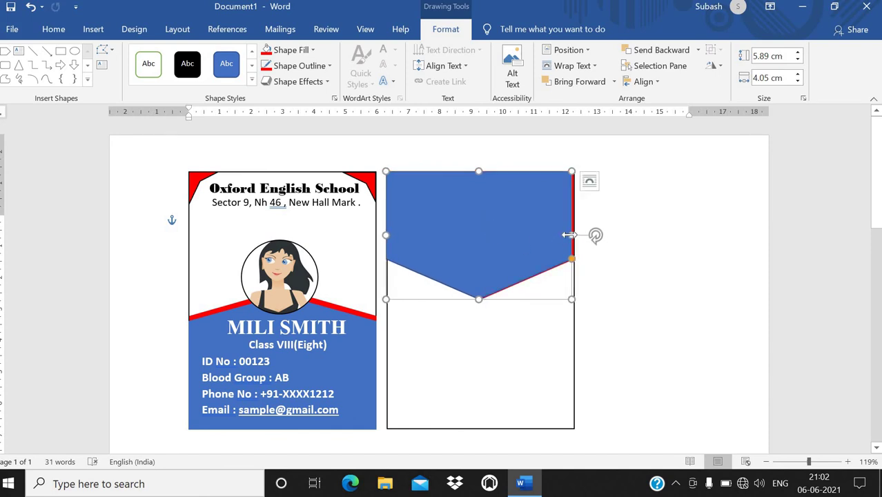
pyautogui.moveTo(571, 234); pyautogui.dragTo(574, 234)
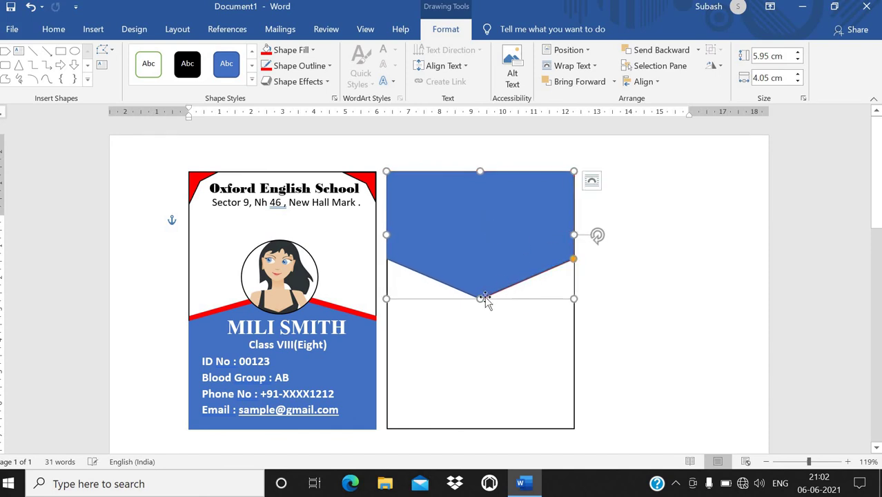
pyautogui.moveTo(481, 298); pyautogui.dragTo(480, 293)
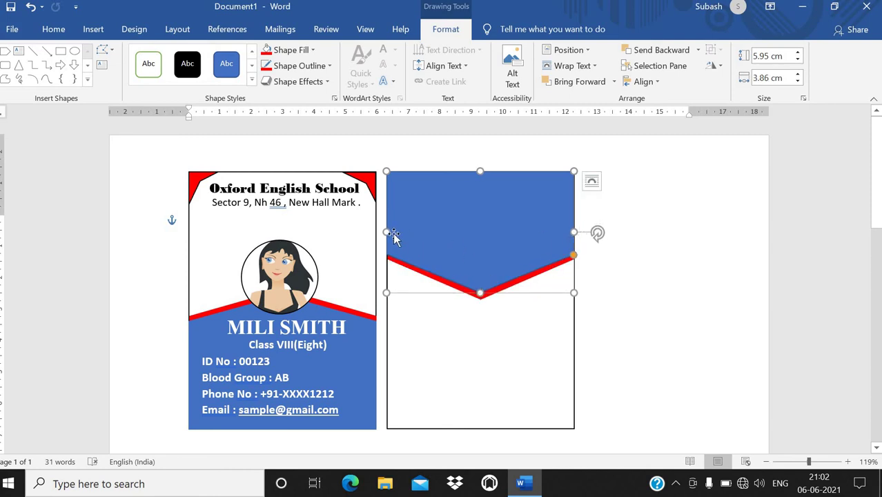
pyautogui.moveTo(387, 233); pyautogui.dragTo(390, 233)
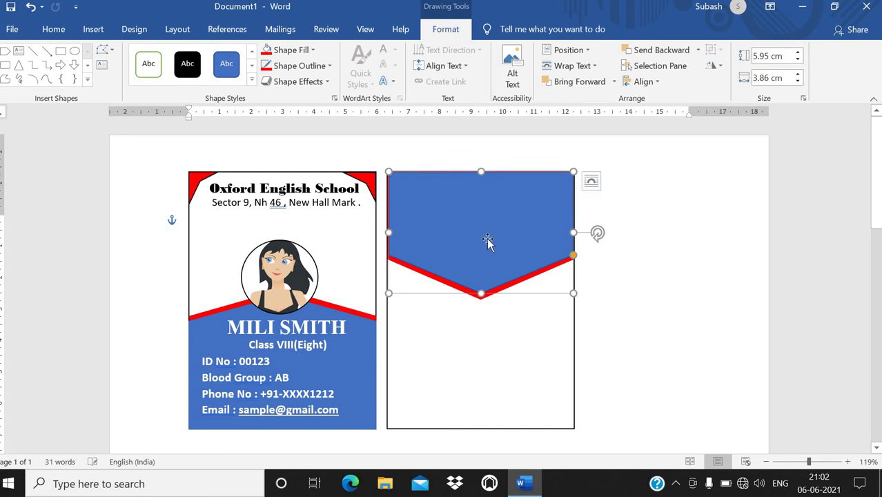
pyautogui.moveTo(490, 236); pyautogui.dragTo(488, 236)
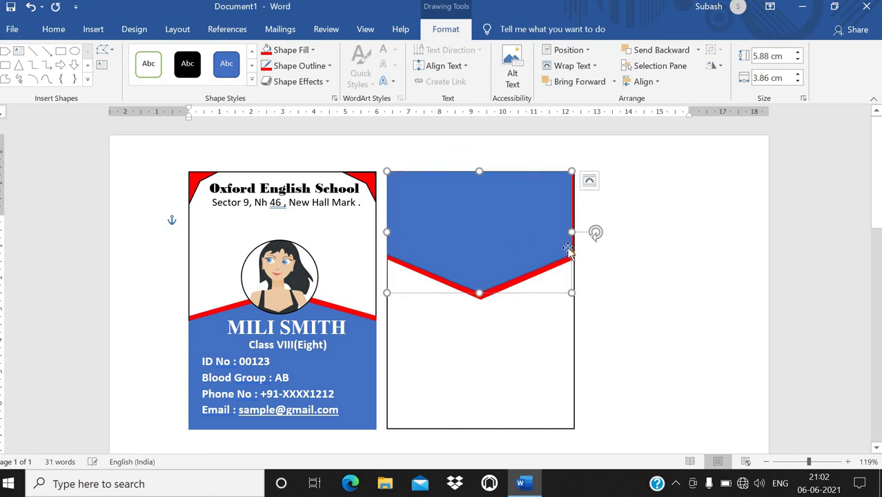
pyautogui.moveTo(573, 233); pyautogui.dragTo(574, 258)
pyautogui.click(554, 329)
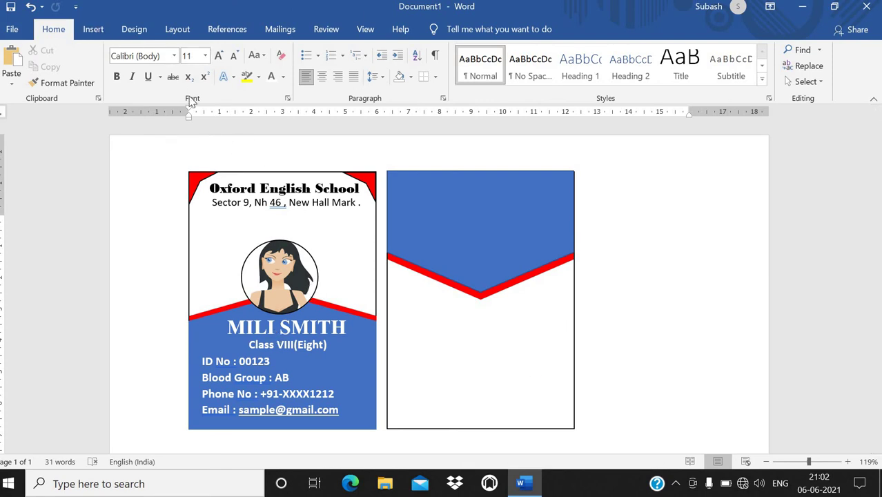
# Step: Insert a Simple Text Box reading 'Principal Signature', italic with a smaller font
pyautogui.scroll(-1, 604, 59)
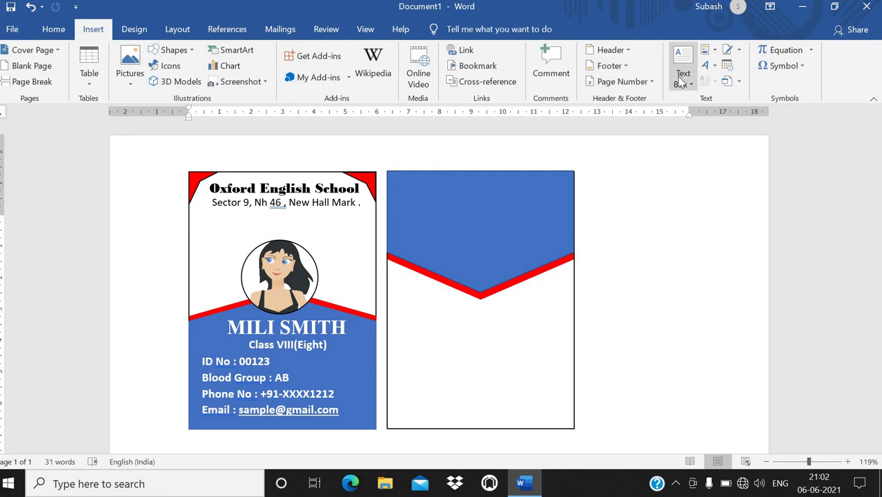
pyautogui.click(682, 69)
pyautogui.click(629, 131)
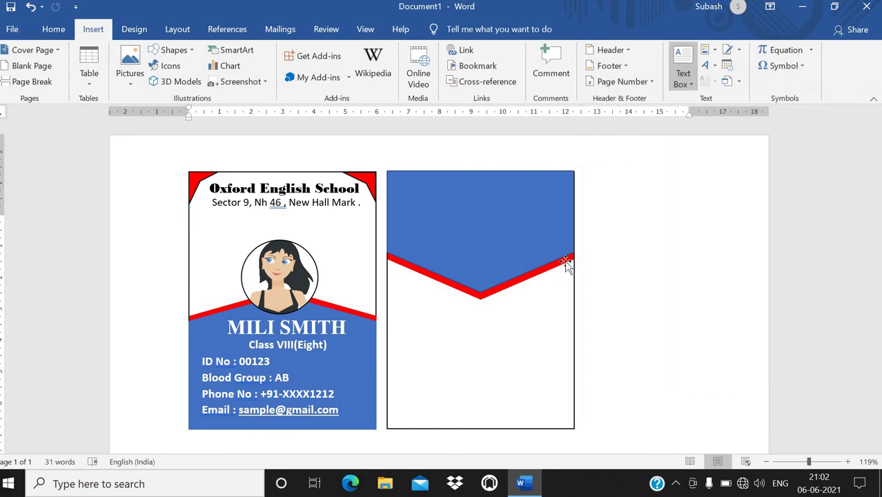
pyautogui.write('Pri')
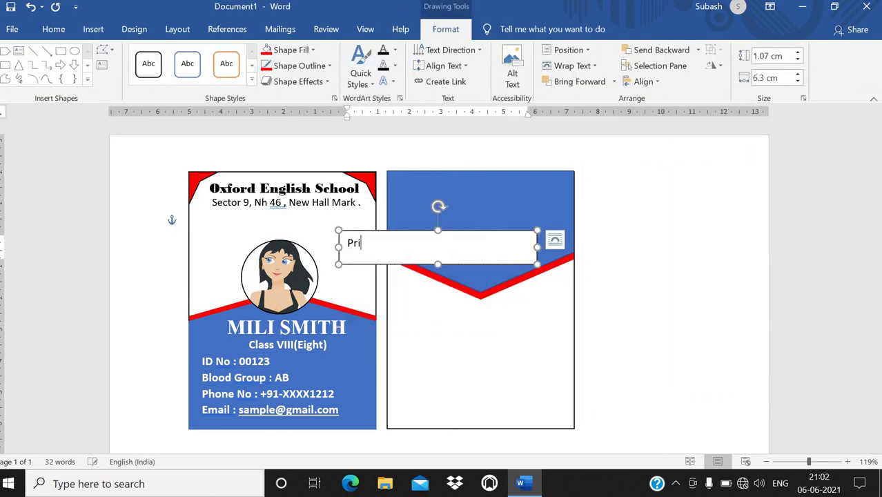
pyautogui.write('ncipal S')
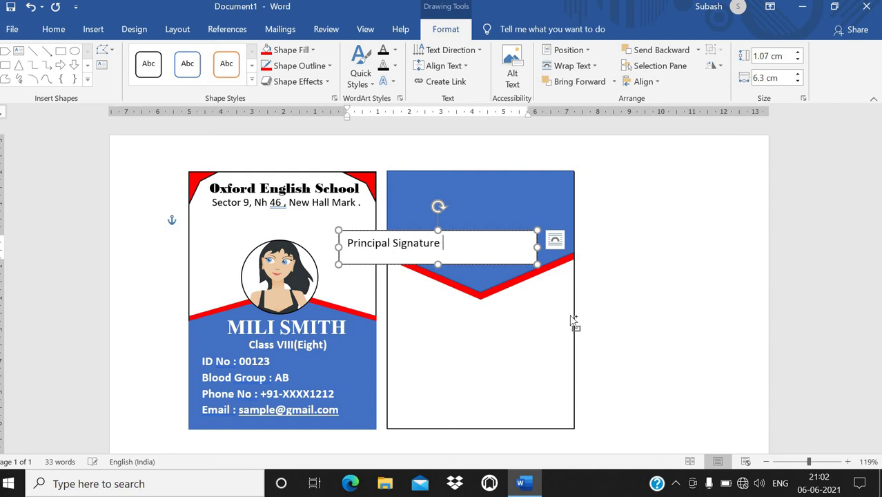
pyautogui.write('ignature')
pyautogui.hotkey('ctrl', 'a')
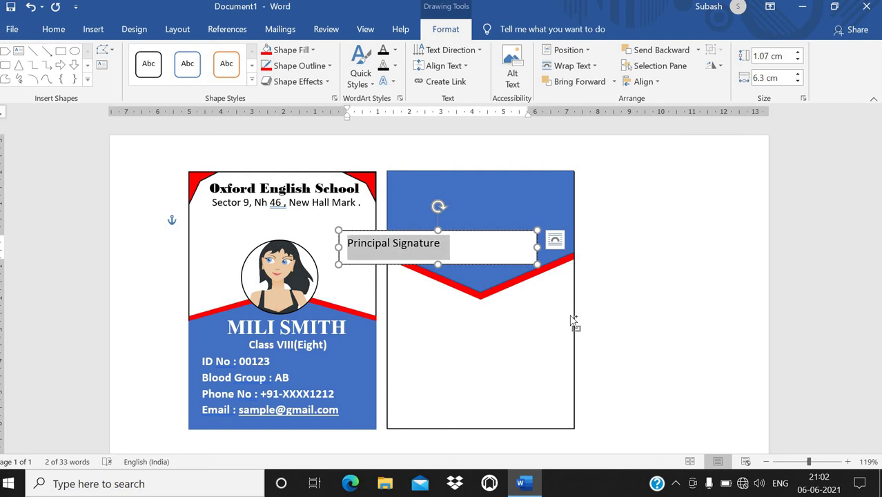
pyautogui.hotkey('ctrl', 'i')
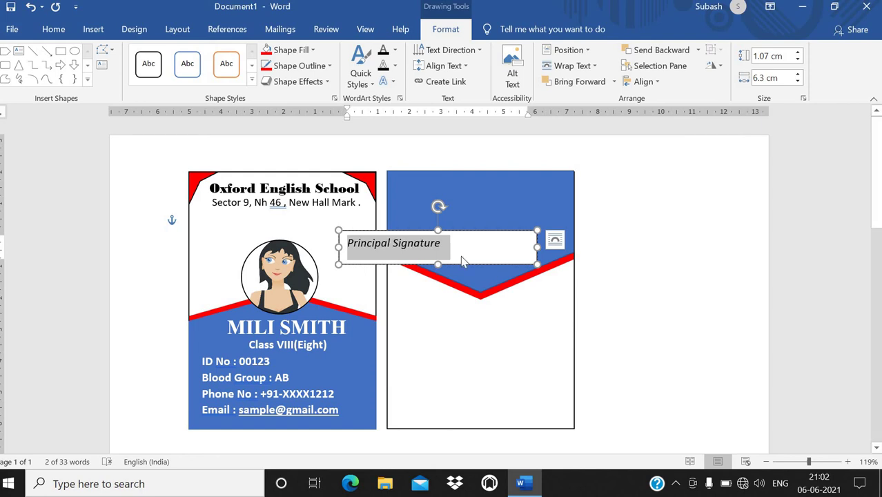
pyautogui.hotkey('ctrl', '[')
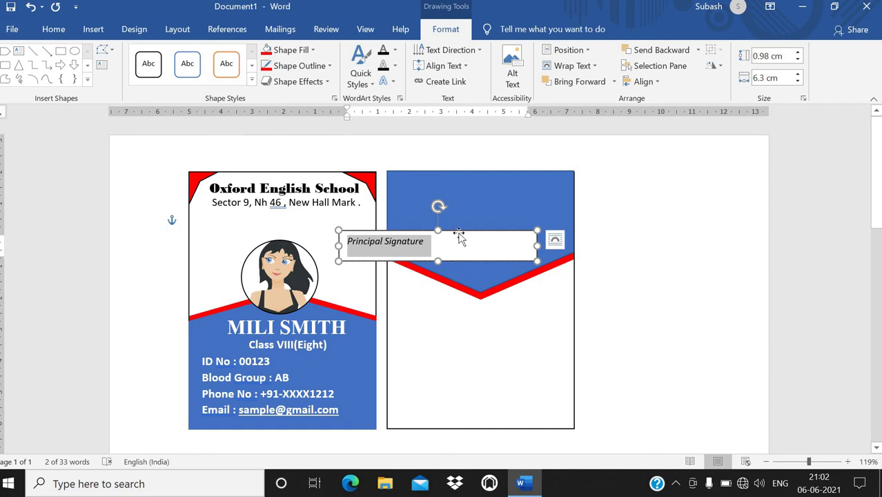
# Step: Give the signature label No Fill and No Outline, move it bottom-right, and make it bold
pyautogui.click(313, 50)
pyautogui.click(292, 173)
pyautogui.click(297, 66)
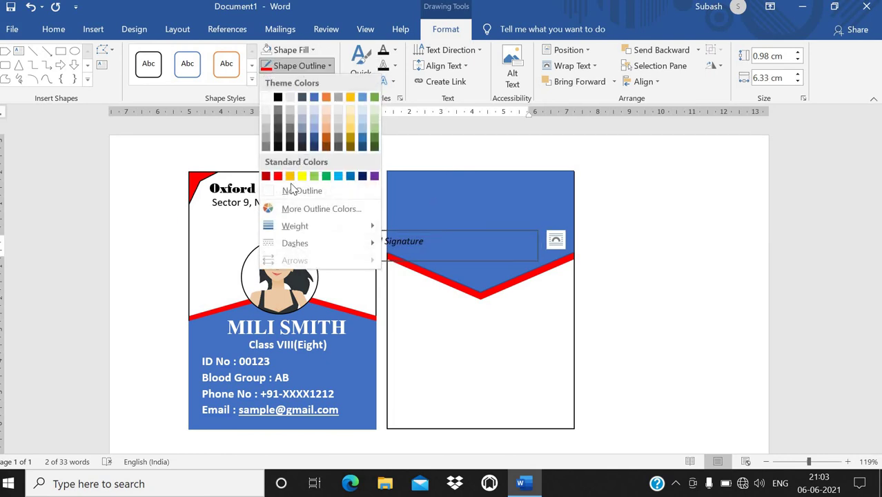
pyautogui.click(286, 190)
pyautogui.moveTo(369, 236)
pyautogui.mouseDown()
pyautogui.moveTo(449, 309)
pyautogui.moveTo(477, 381)
pyautogui.moveTo(516, 411)
pyautogui.moveTo(489, 413)
pyautogui.mouseUp()
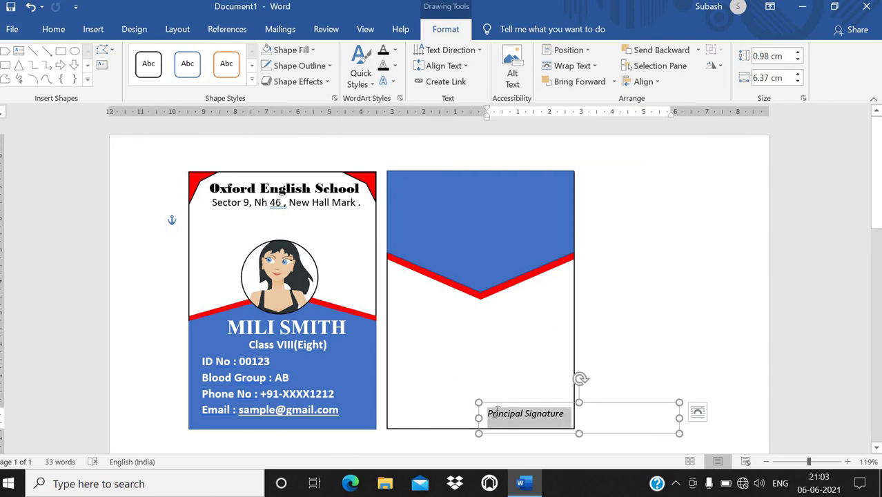
pyautogui.click(504, 388)
pyautogui.click(519, 389)
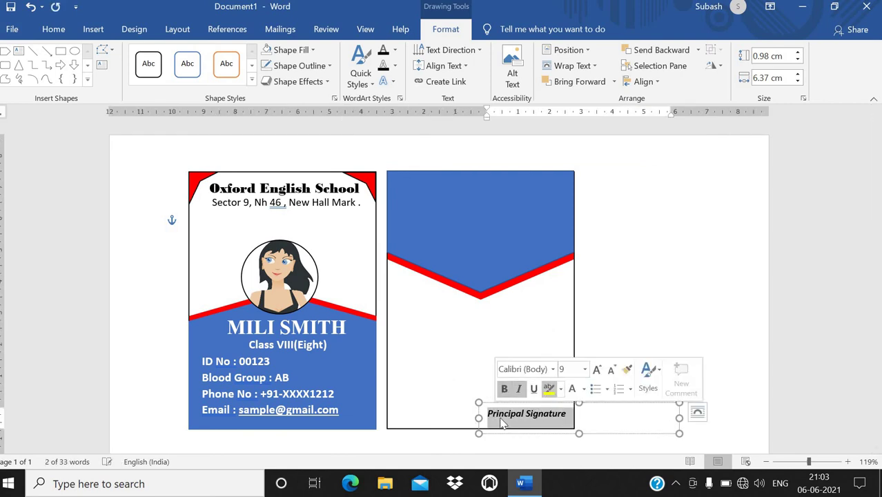
pyautogui.click(614, 379)
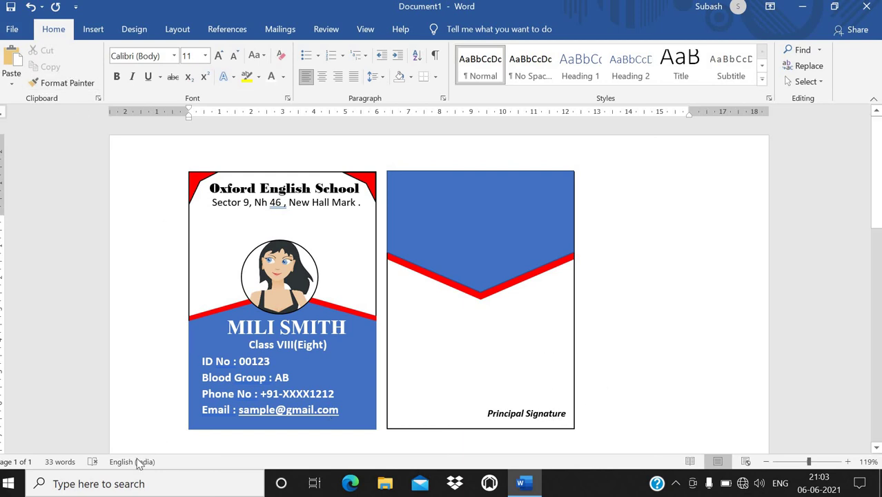
pyautogui.click(55, 485)
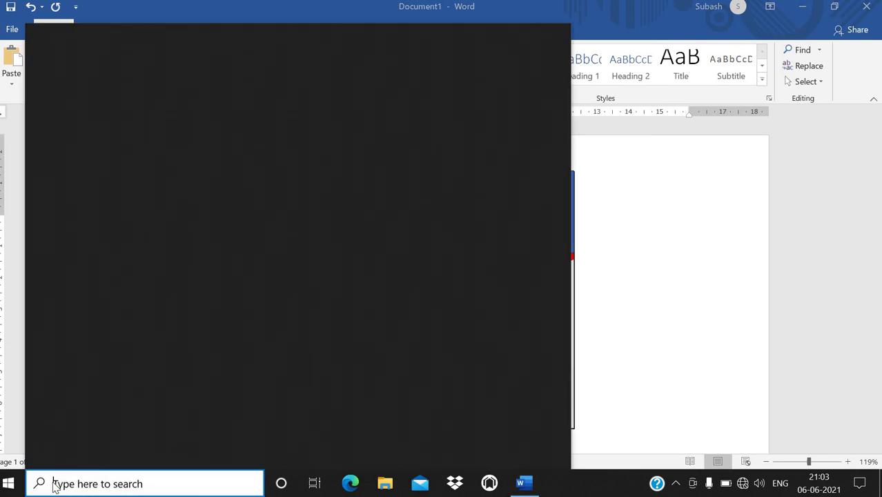
# Step: Launch Paint and draw a freehand signature with the pencil
pyautogui.write('mai')
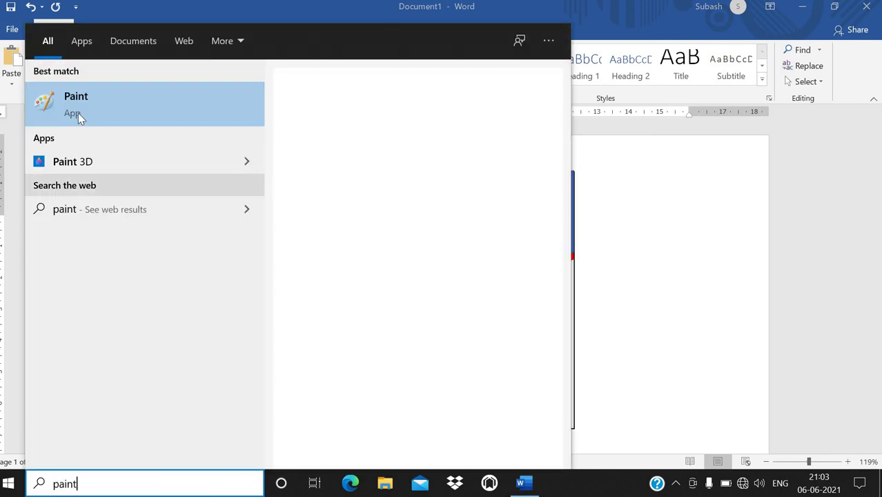
pyautogui.click(78, 113)
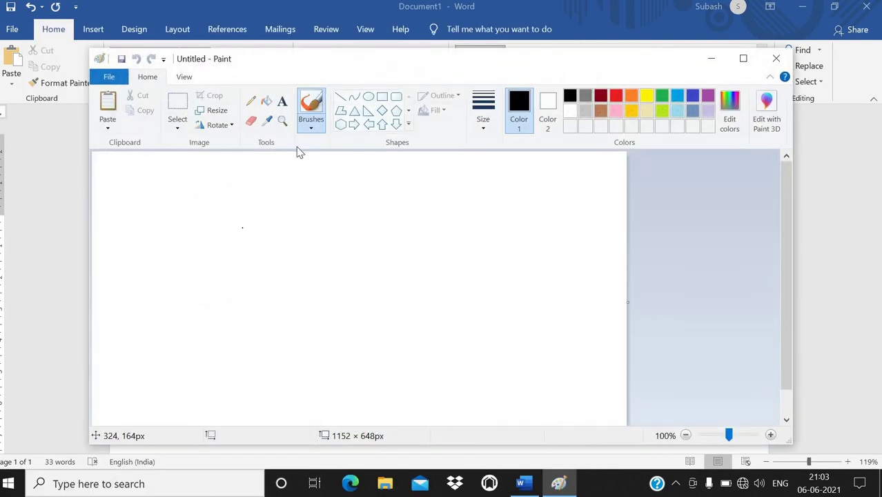
pyautogui.click(253, 101)
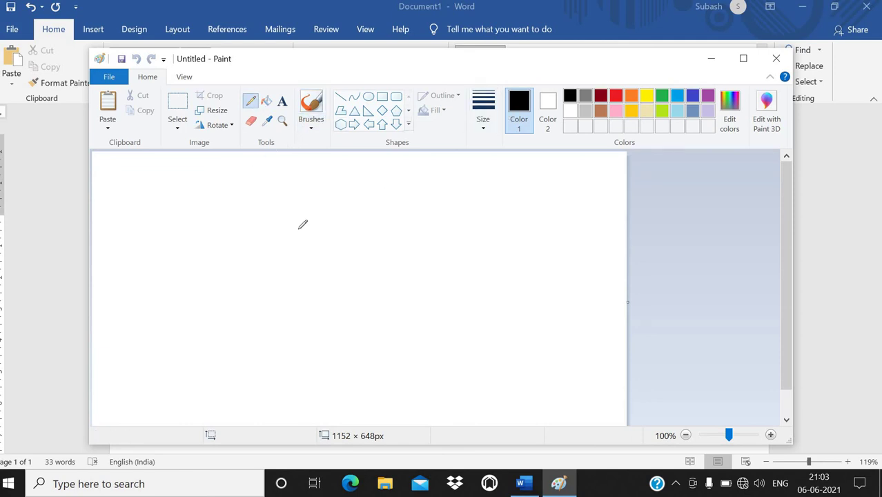
pyautogui.moveTo(258, 246)
pyautogui.mouseDown()
pyautogui.moveTo(266, 202)
pyautogui.moveTo(275, 236)
pyautogui.moveTo(262, 224)
pyautogui.moveTo(331, 223)
pyautogui.mouseUp()
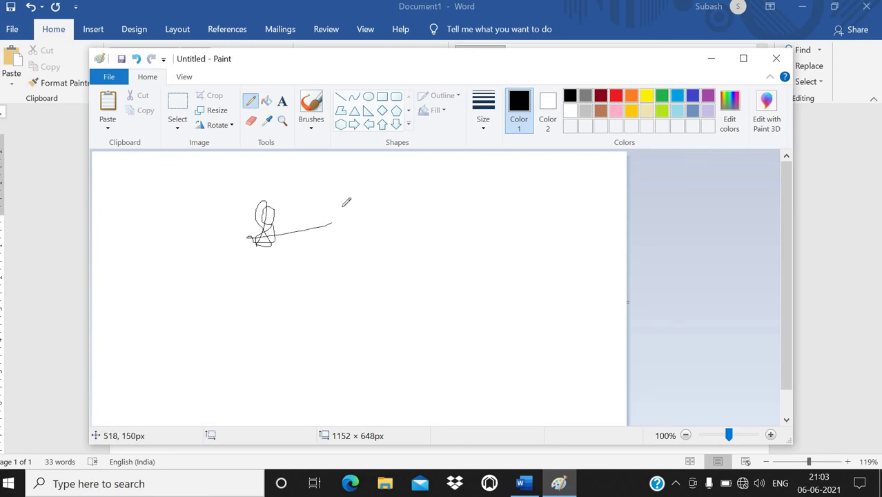
# Step: Crop the canvas to the signature, select it all, and return to Word
pyautogui.click(177, 103)
pyautogui.moveTo(241, 189)
pyautogui.mouseDown()
pyautogui.moveTo(303, 249)
pyautogui.moveTo(339, 250)
pyautogui.mouseUp()
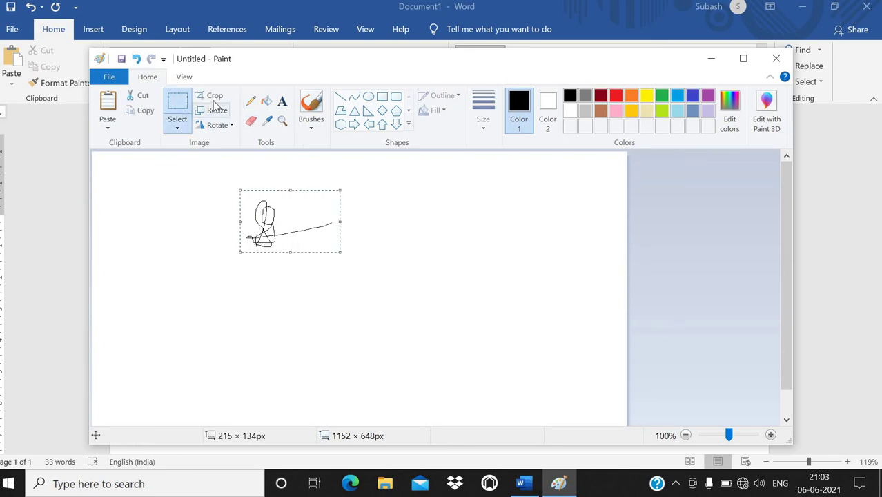
pyautogui.click(215, 96)
pyautogui.hotkey('ctrl', 'a')
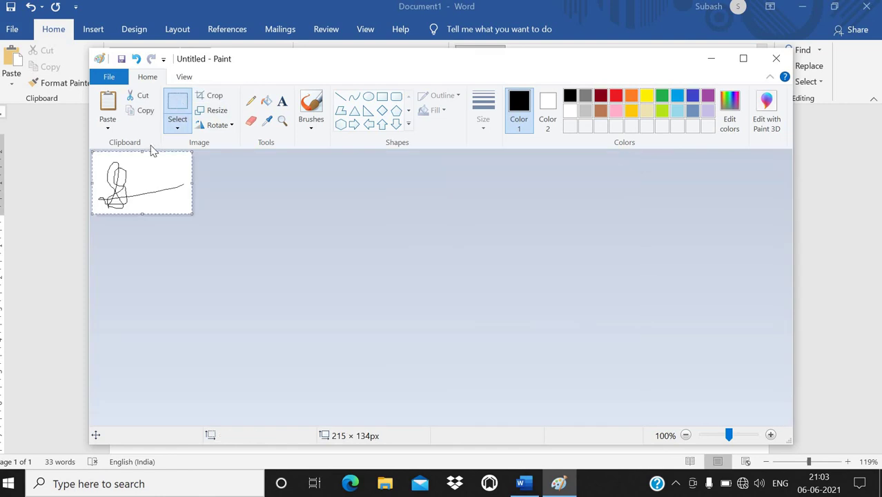
pyautogui.click(525, 482)
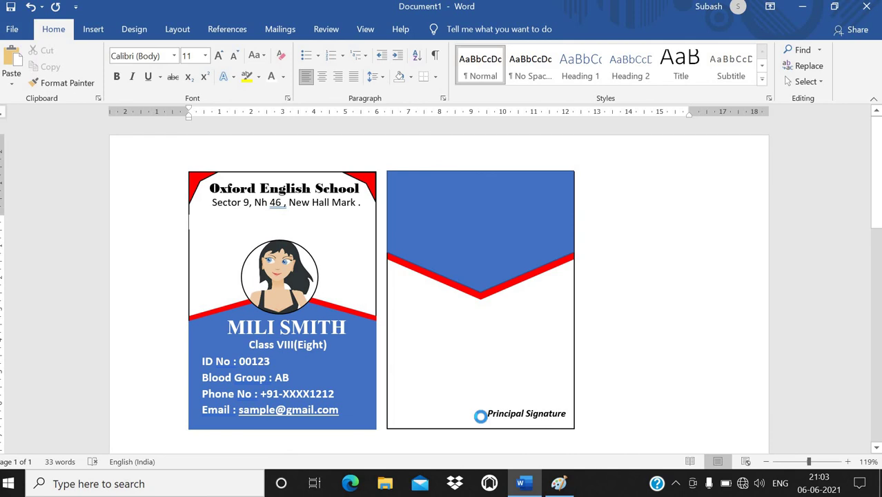
# Step: Paste the signature, set it In Front of Text, shrink it and place it above Principal Signature
pyautogui.hotkey('ctrl', 'v')
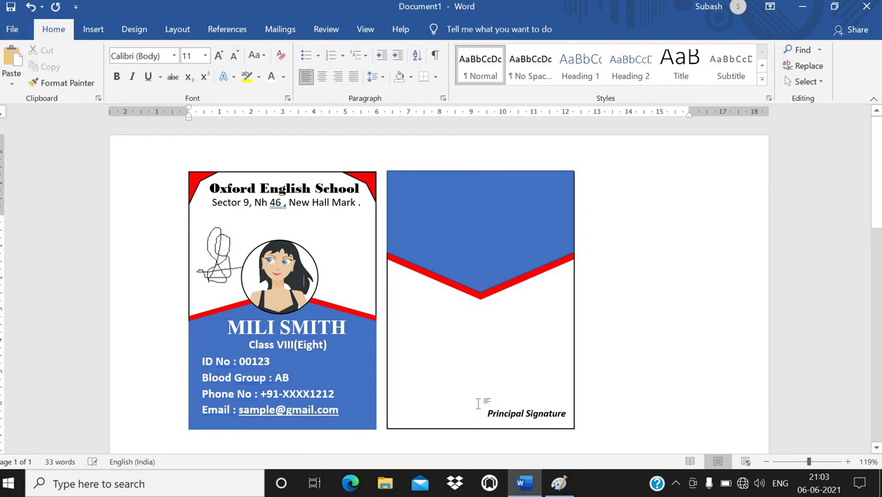
pyautogui.click(230, 262)
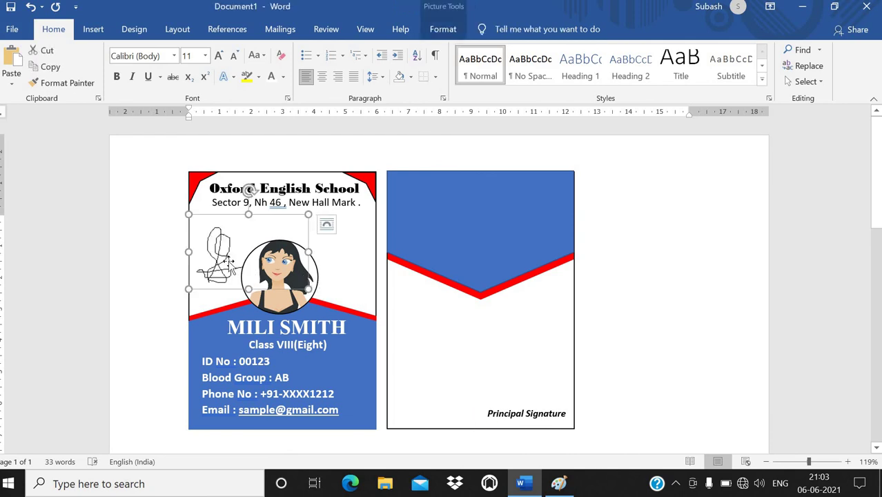
pyautogui.rightClick(231, 263)
pyautogui.moveTo(315, 405)
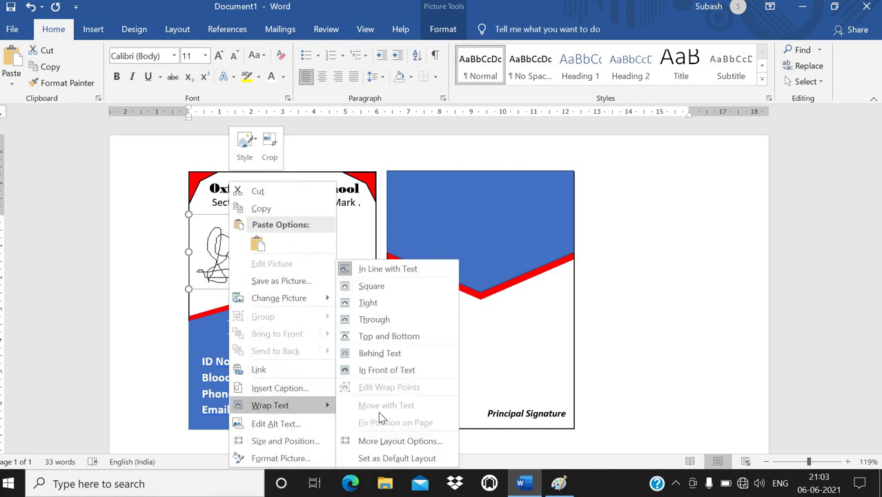
pyautogui.click(380, 371)
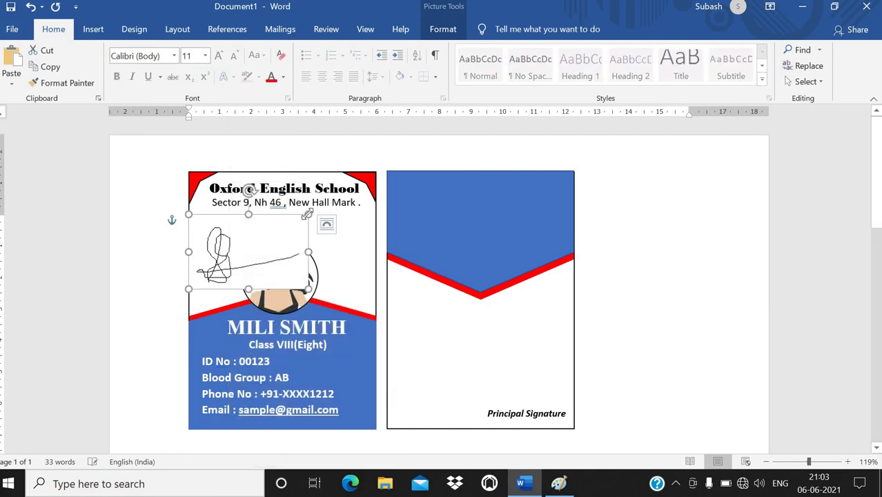
pyautogui.moveTo(315, 220)
pyautogui.mouseDown()
pyautogui.moveTo(219, 255)
pyautogui.moveTo(496, 365)
pyautogui.moveTo(519, 383)
pyautogui.moveTo(541, 381)
pyautogui.moveTo(529, 394)
pyautogui.mouseUp()
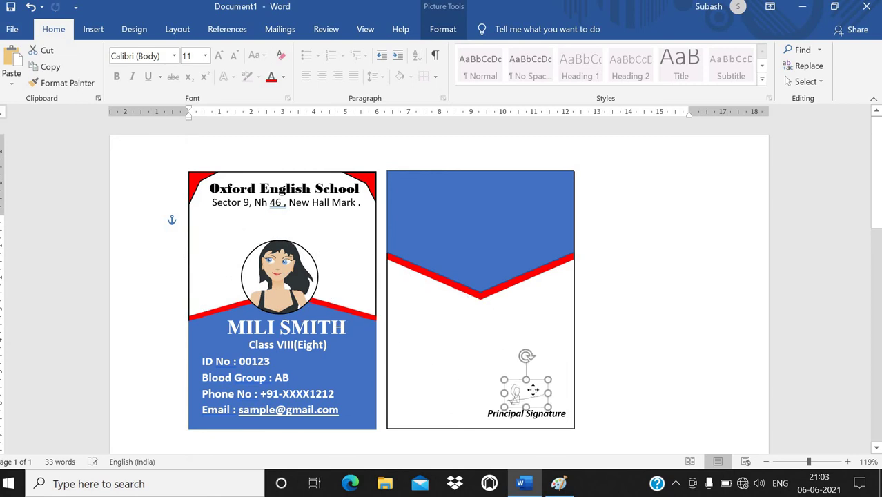
pyautogui.click(600, 394)
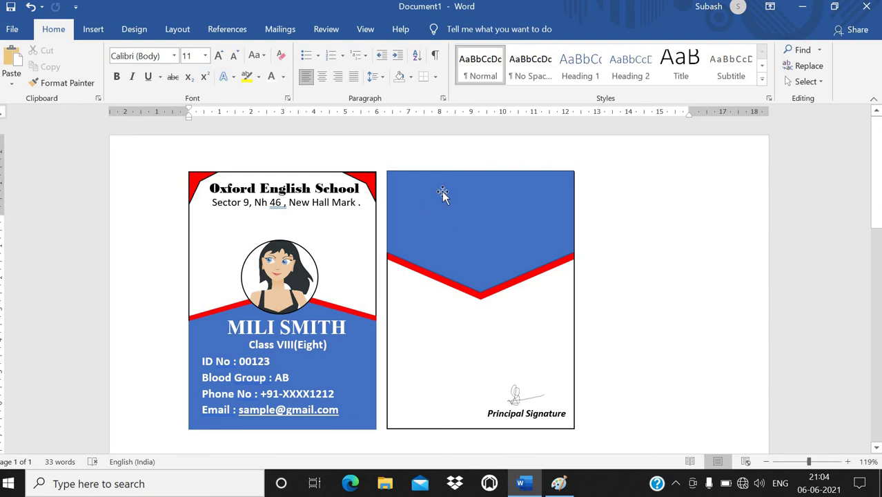
pyautogui.click(507, 418)
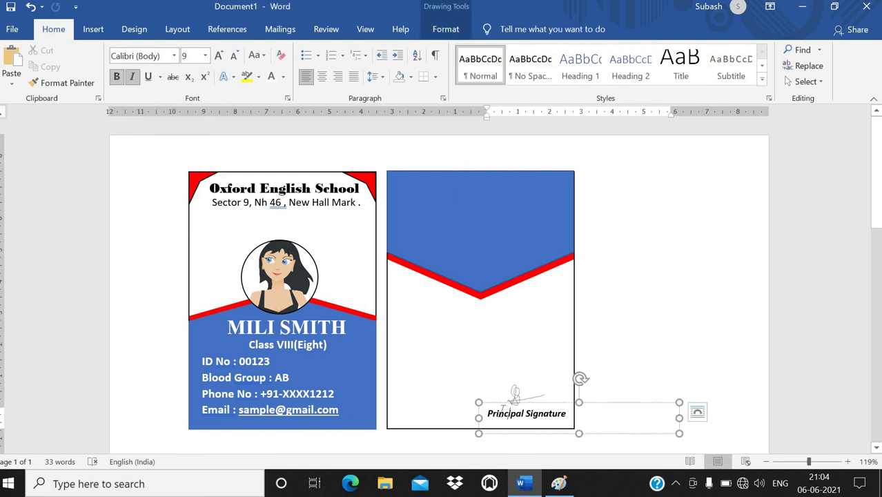
pyautogui.click(610, 226)
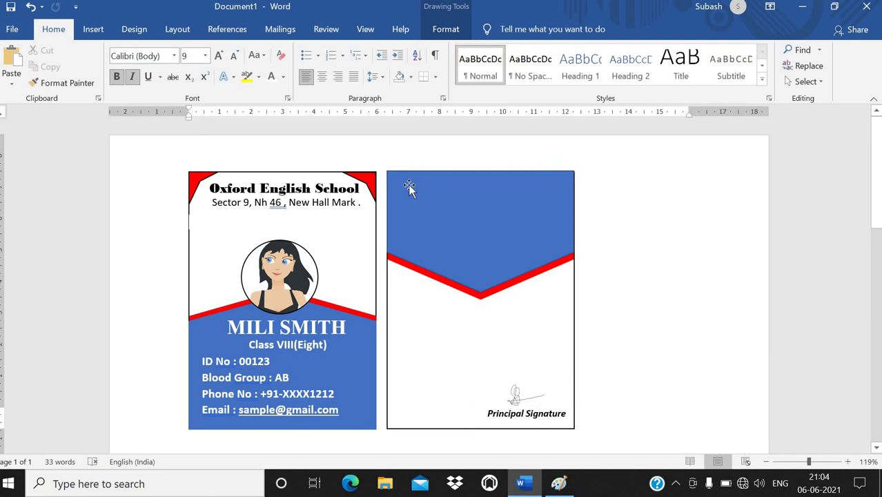
# Step: Insert a Simple Text Box reading 'If This Card is Lost Please immediately Report to the School Authority'
pyautogui.click(93, 31)
pyautogui.click(685, 74)
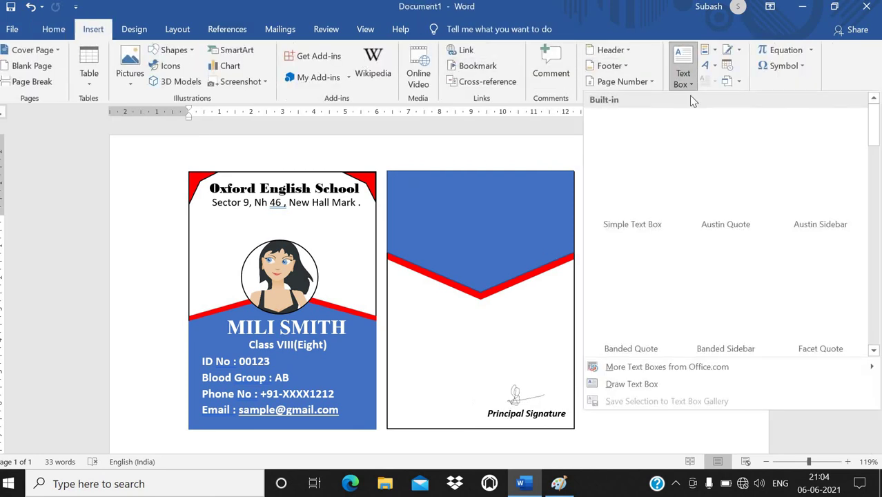
pyautogui.click(636, 137)
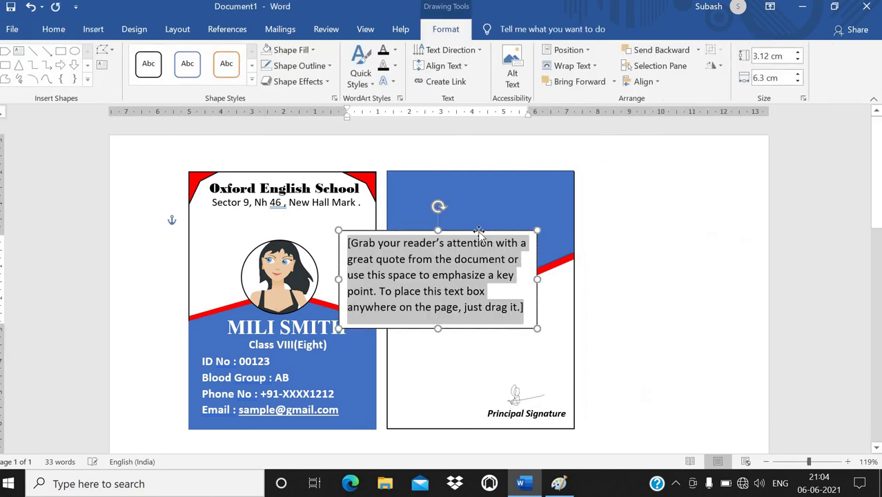
pyautogui.moveTo(552, 215); pyautogui.dragTo(581, 201)
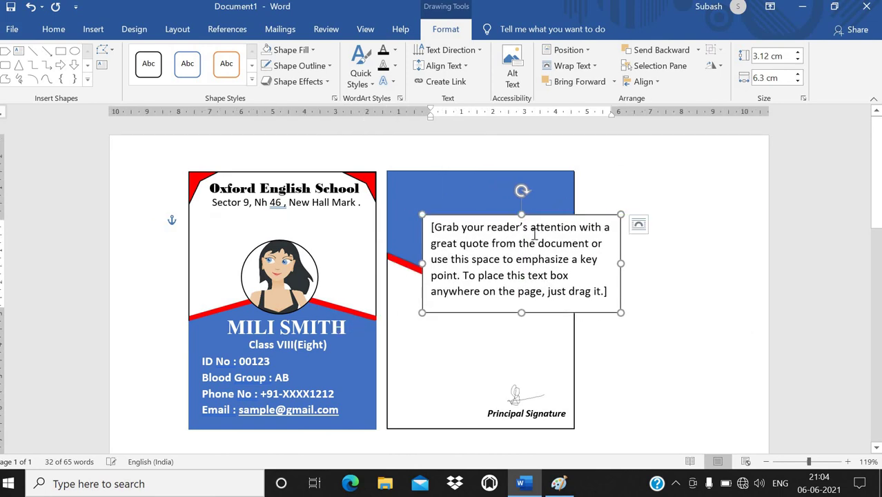
pyautogui.click(517, 243)
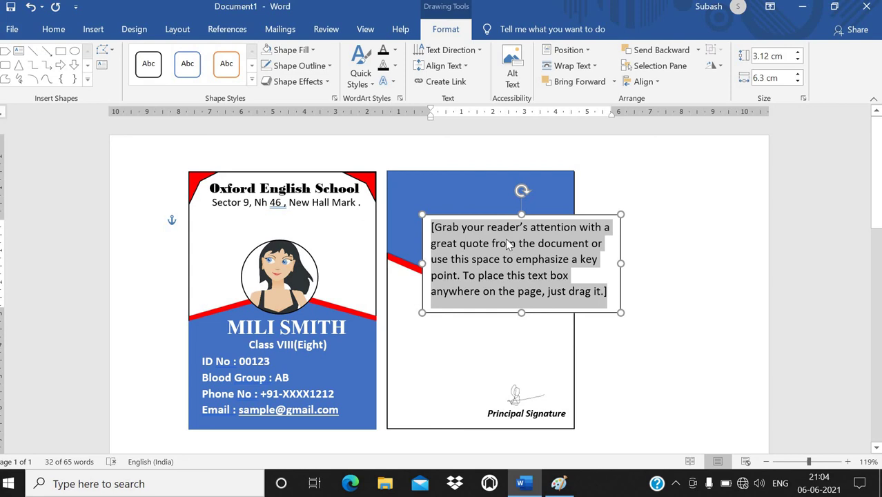
pyautogui.write('If ')
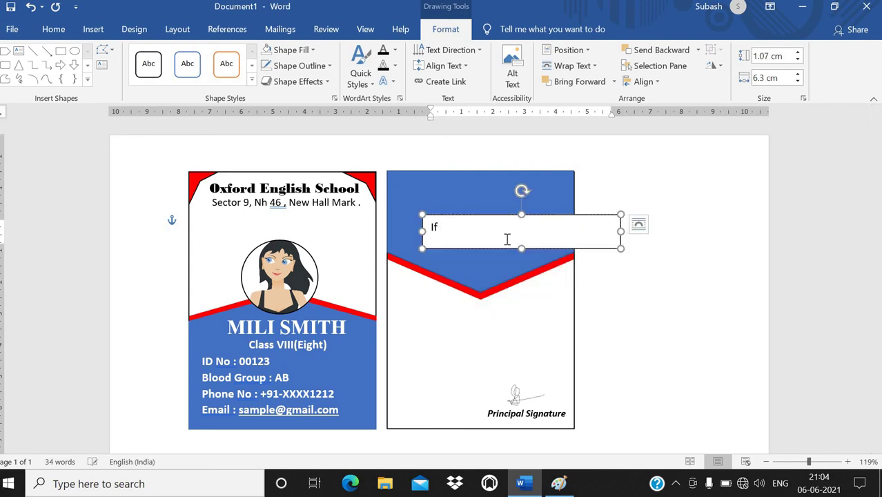
pyautogui.write('This Card is Lost')
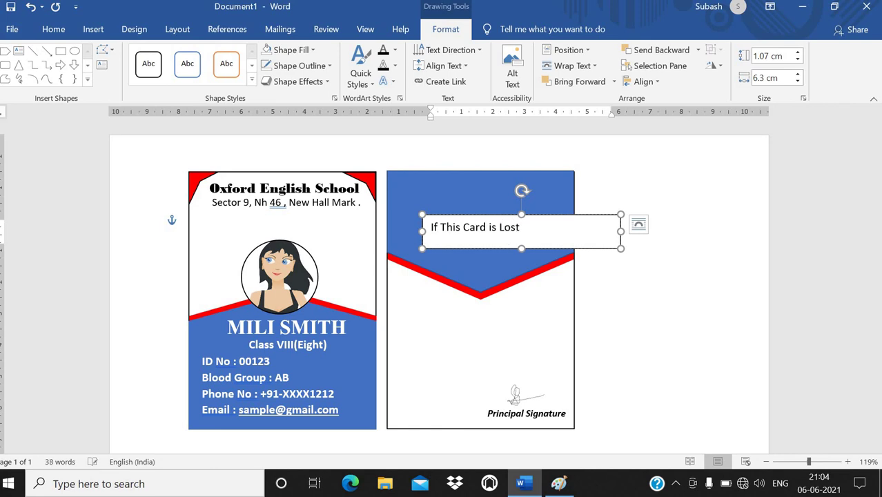
pyautogui.write('Please immediatel')
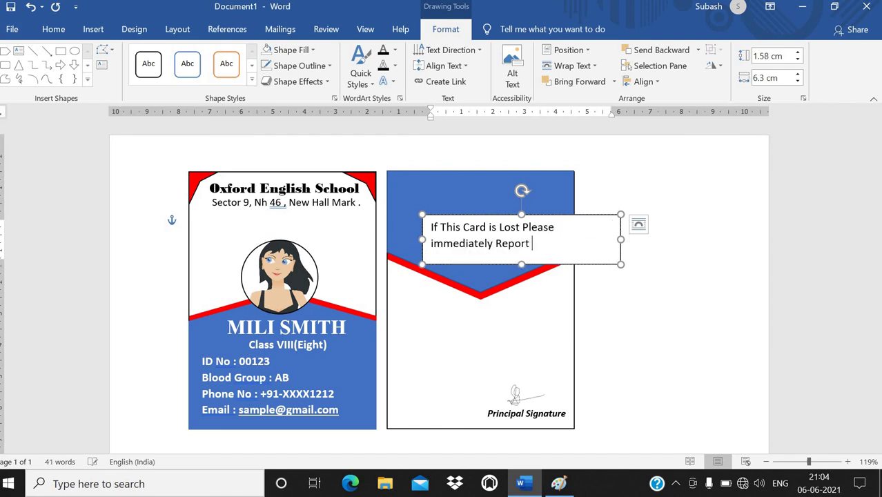
pyautogui.write('y Report to the School')
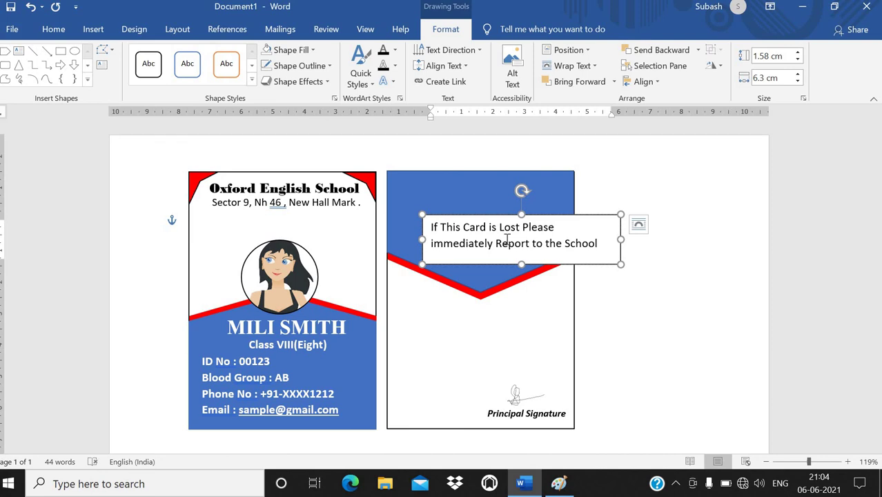
pyautogui.write('Authority')
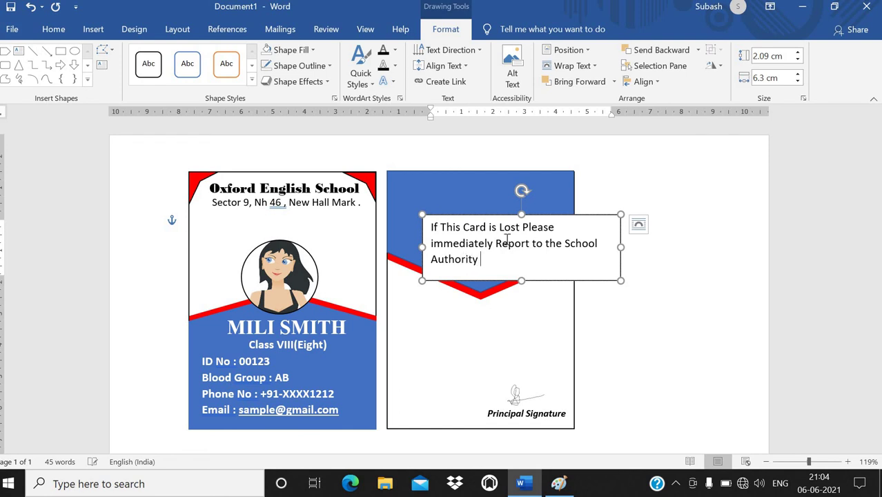
# Step: Shrink the notice font and set the text box to No Fill and No Outline
pyautogui.hotkey('ctrl', 'a')
pyautogui.hotkey('ctrl', '[')
pyautogui.hotkey('ctrl', '[')
pyautogui.hotkey('ctrl', '[')
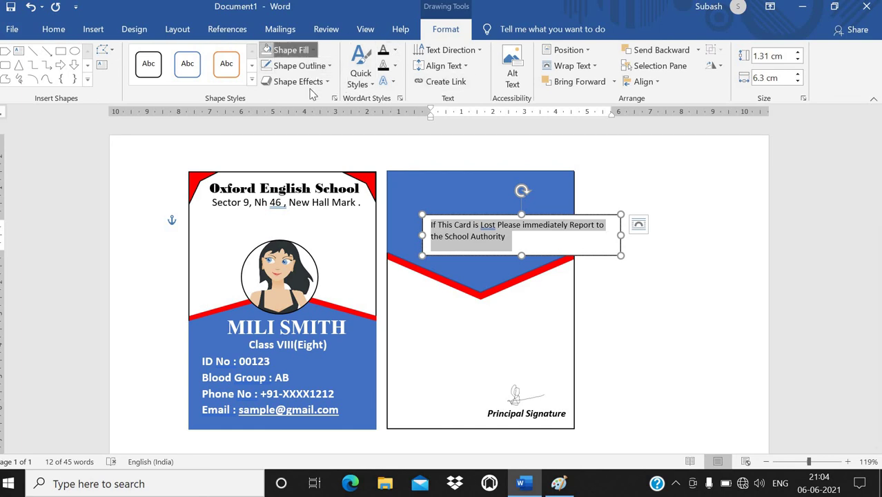
pyautogui.click(290, 50)
pyautogui.click(296, 173)
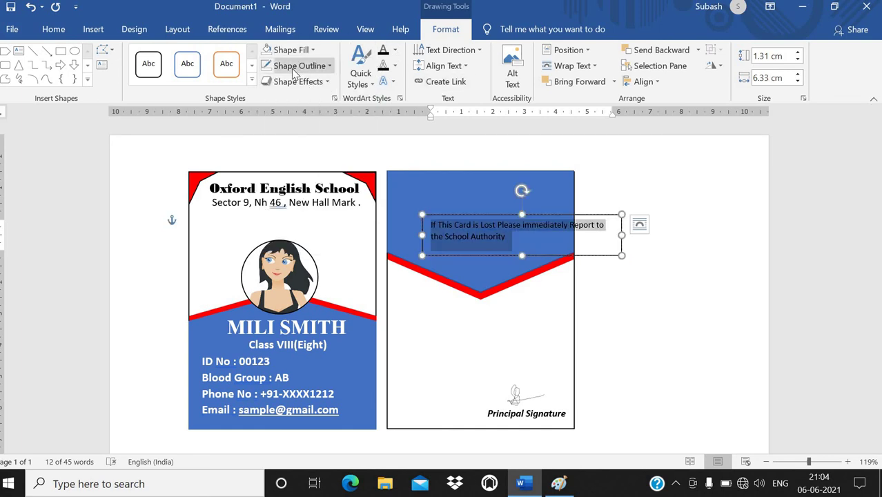
pyautogui.click(292, 66)
pyautogui.click(276, 188)
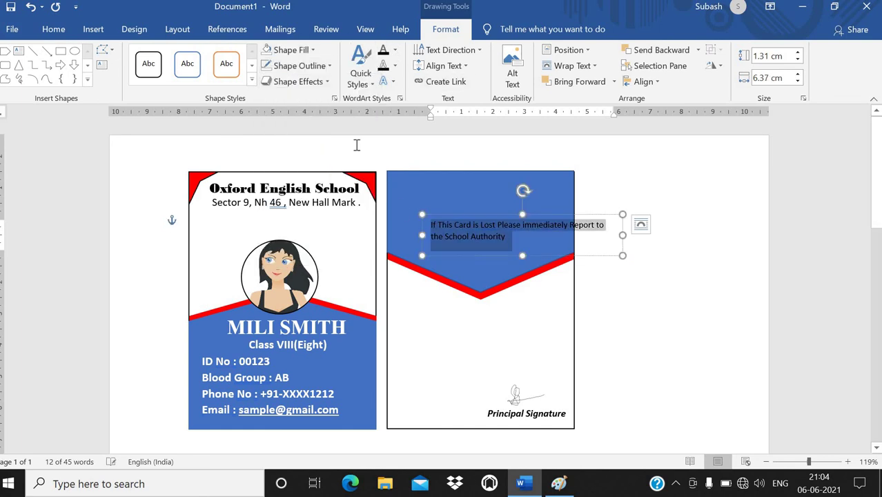
# Step: Make the notice text white, wrap it In Front of Text, and move it to the card's top
pyautogui.hotkey('alt', 'f')
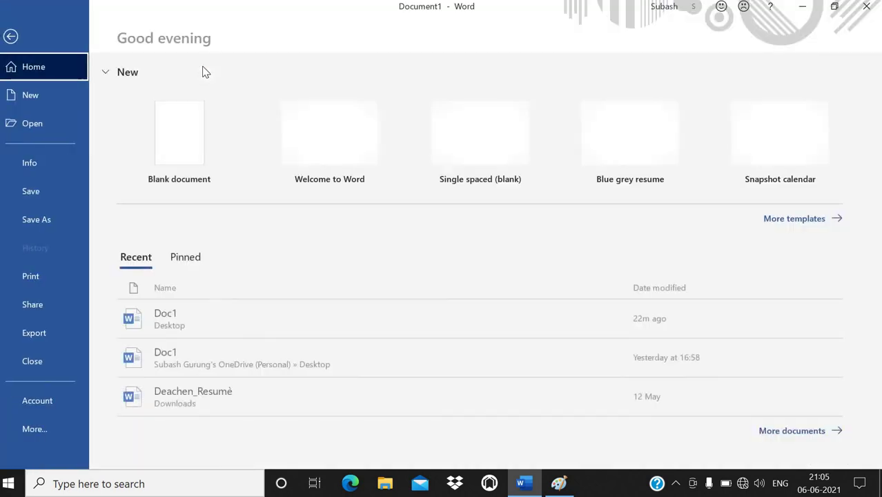
pyautogui.click(12, 39)
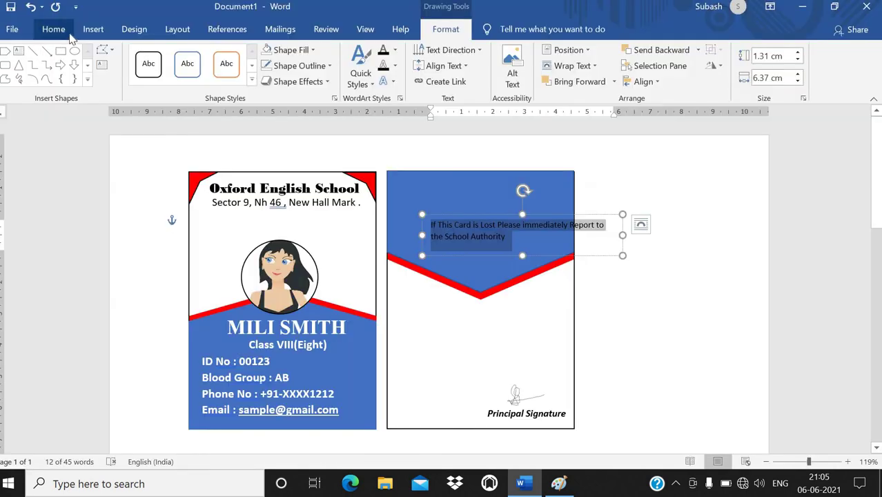
pyautogui.click(54, 28)
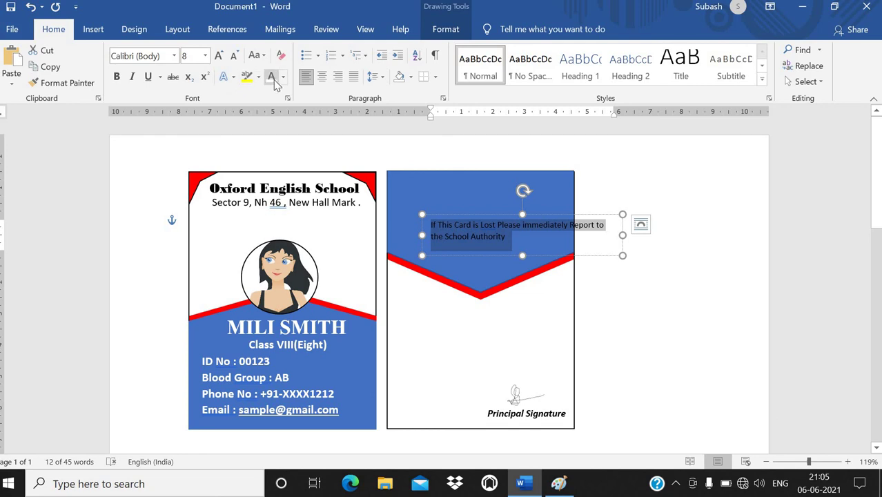
pyautogui.click(271, 76)
pyautogui.moveTo(443, 219); pyautogui.dragTo(404, 186)
pyautogui.rightClick(512, 211)
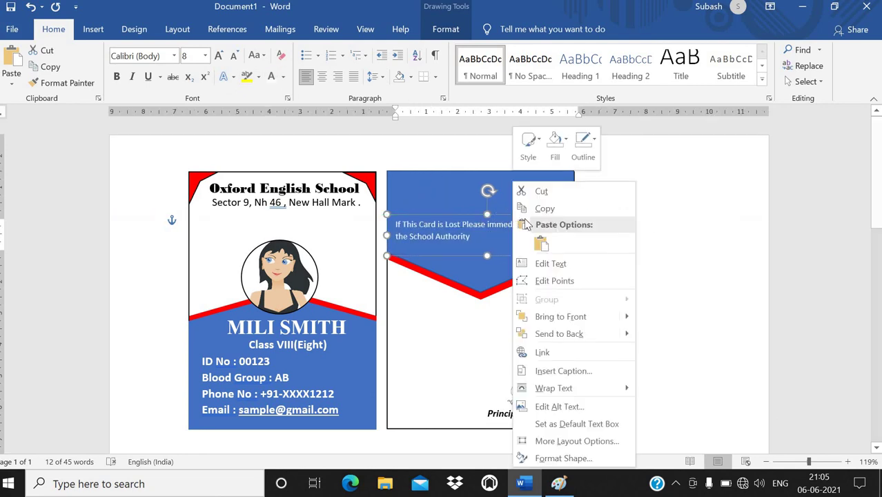
pyautogui.moveTo(629, 385)
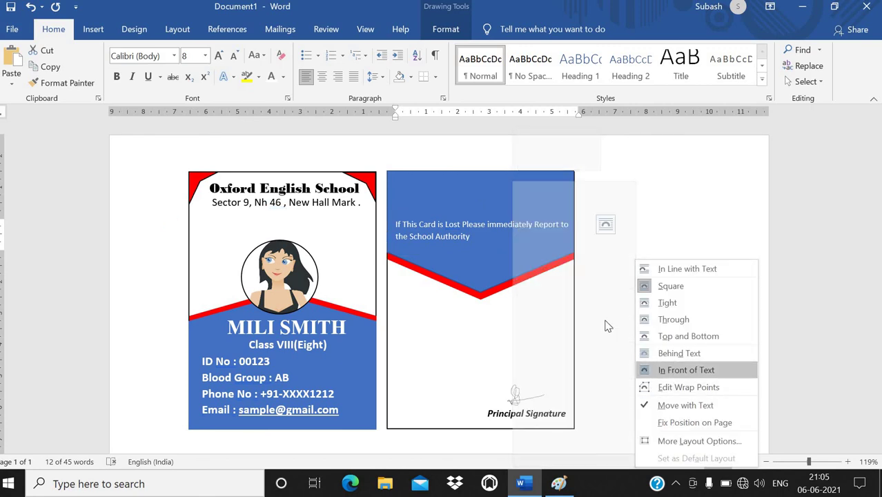
pyautogui.click(676, 370)
pyautogui.moveTo(472, 218); pyautogui.dragTo(449, 186)
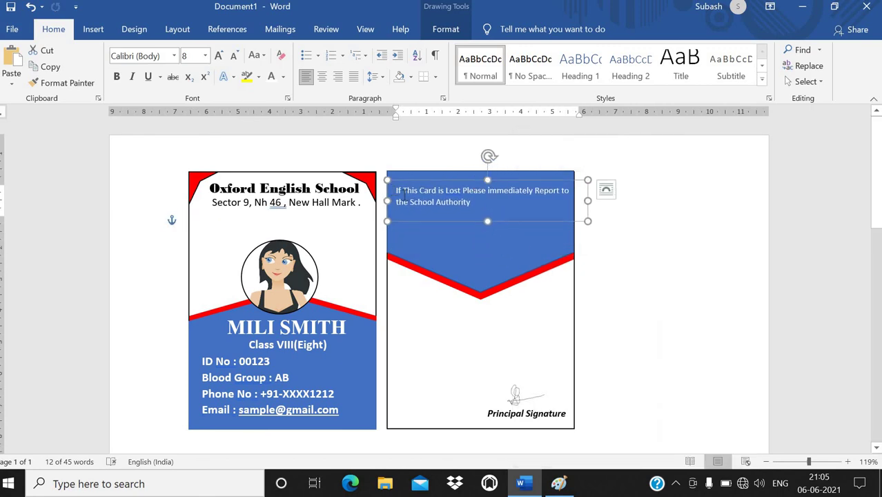
# Step: Add a bold, underlined, centered 'INSTRUCTION:' heading above the notice
pyautogui.moveTo(542, 230); pyautogui.dragTo(541, 250)
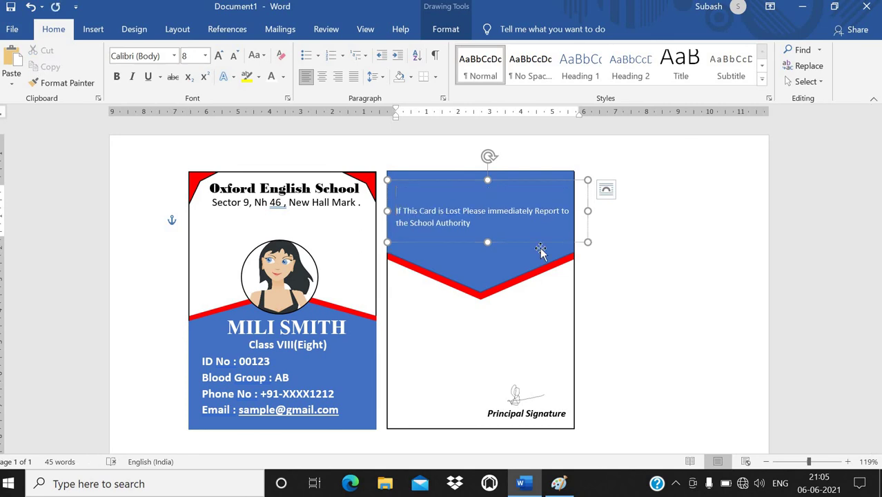
pyautogui.write('INSTRUCTION:')
pyautogui.hotkey('shift', 'Home')
pyautogui.hotkey('ctrl', 'b')
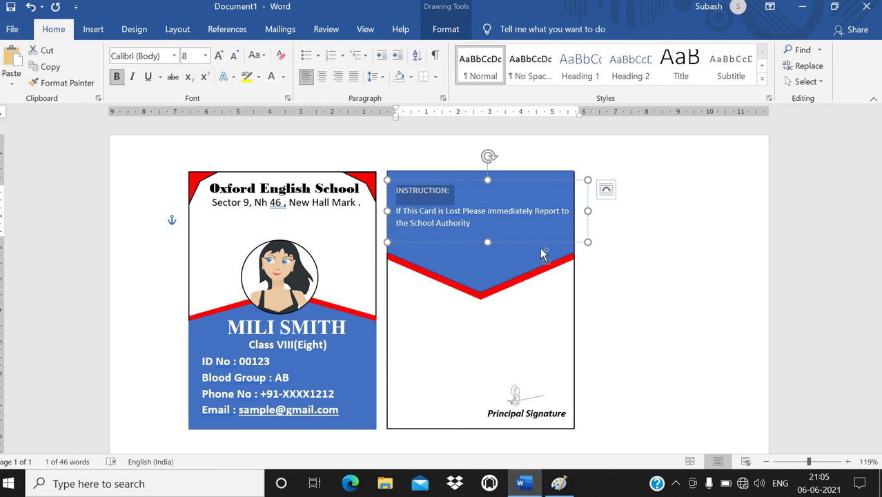
pyautogui.hotkey('ctrl', 'u')
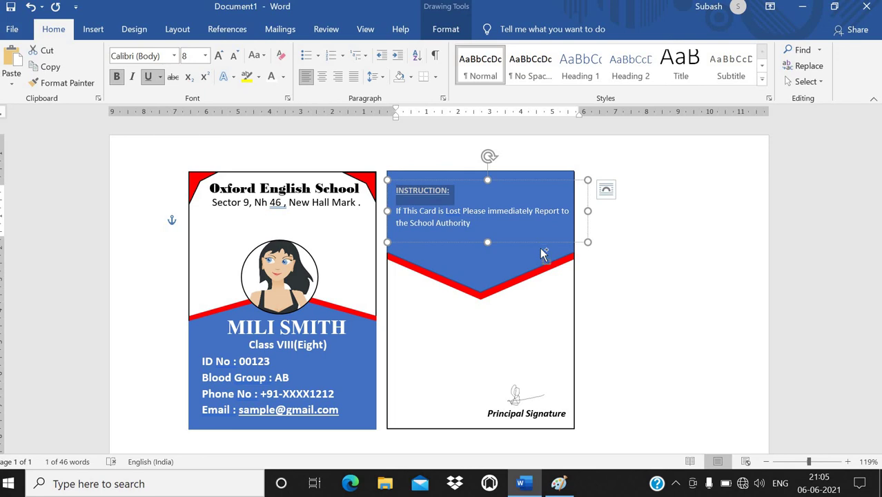
pyautogui.hotkey('ctrl', 'e')
# Step: Add the line 'Misuse of this card is offence .', correcting 'Missue' to 'Misuse', and nudge the box up
pyautogui.click(471, 234)
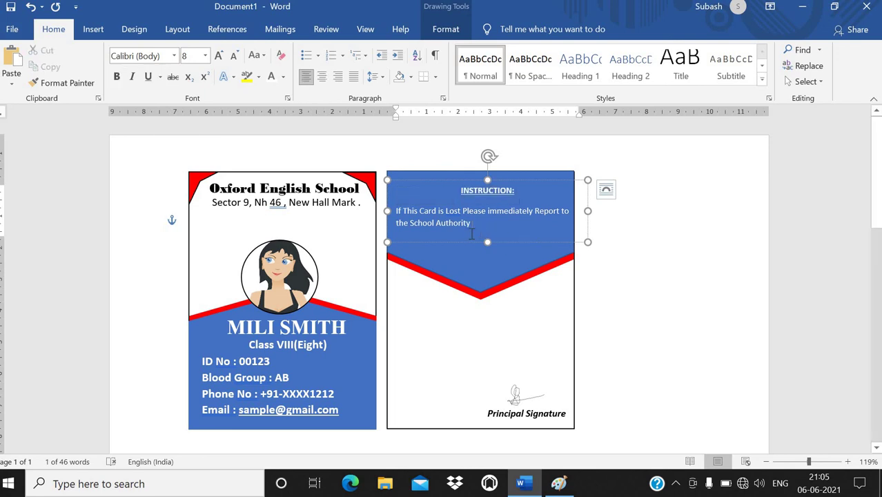
pyautogui.press('Return')
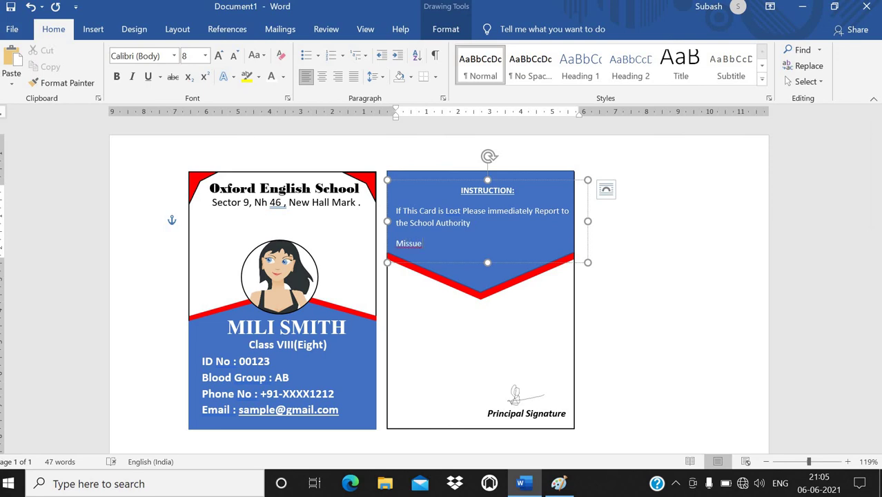
pyautogui.click(606, 189)
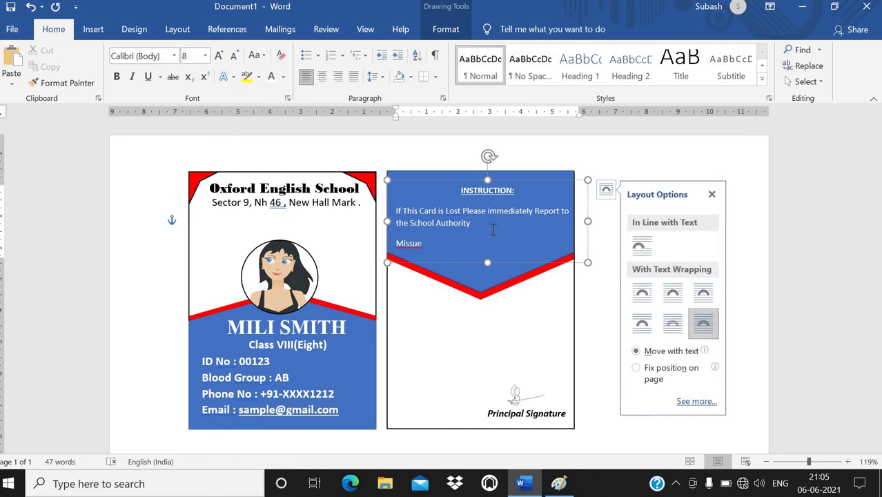
pyautogui.rightClick(413, 242)
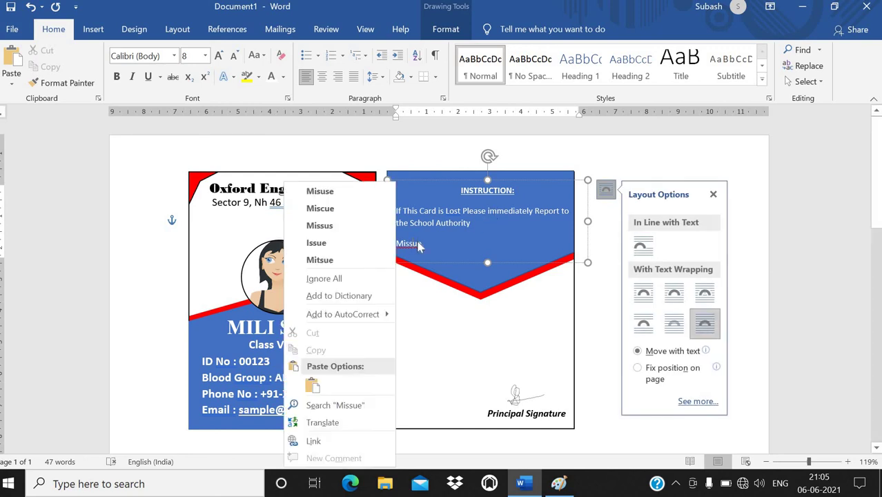
pyautogui.click(320, 191)
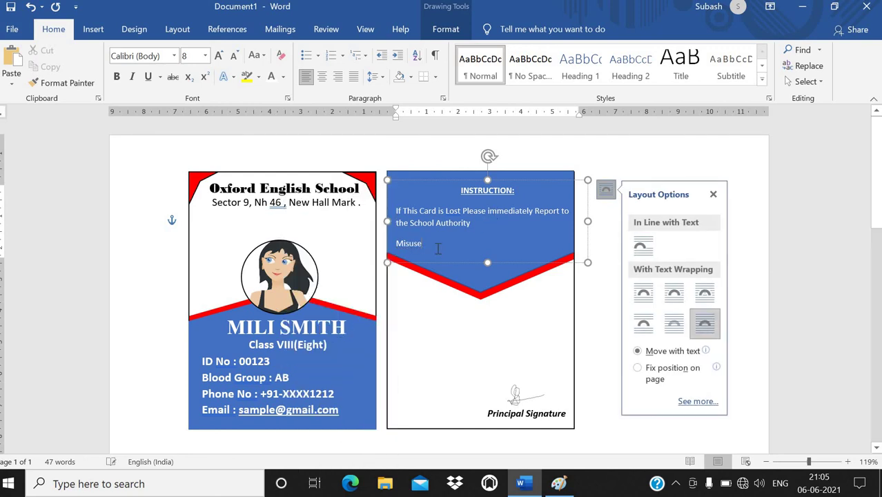
pyautogui.write('of this card is offence .')
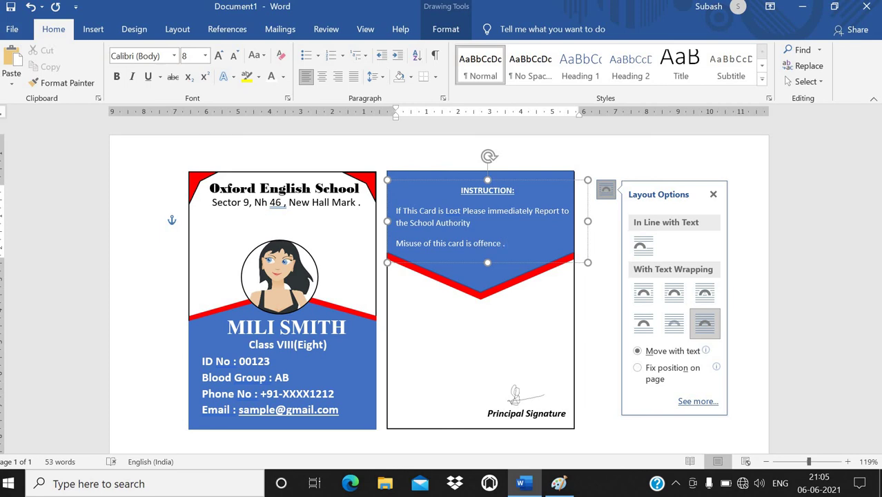
pyautogui.moveTo(421, 261); pyautogui.dragTo(418, 257)
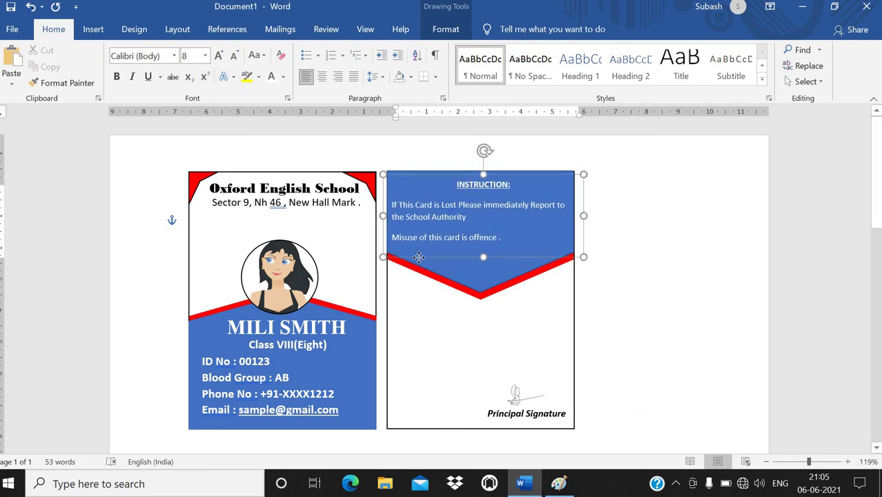
# Step: Insert a Simple Text Box and drag it onto the card back below the red chevron
pyautogui.click(657, 279)
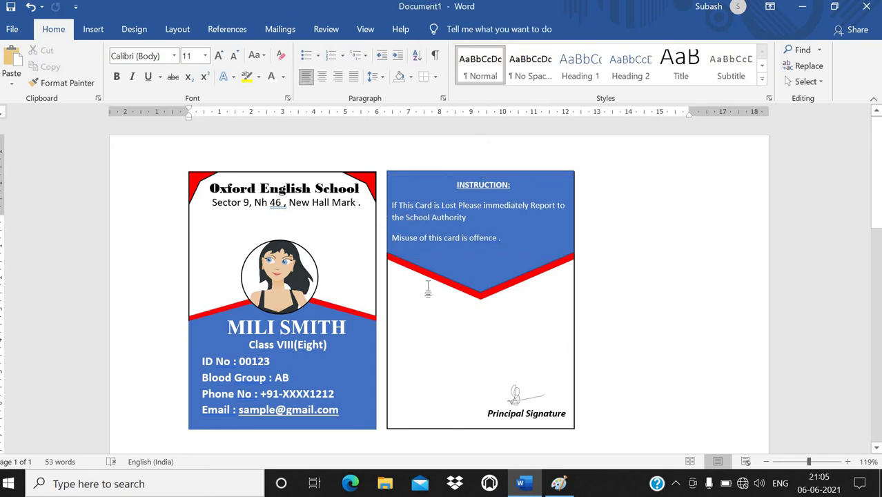
pyautogui.click(435, 215)
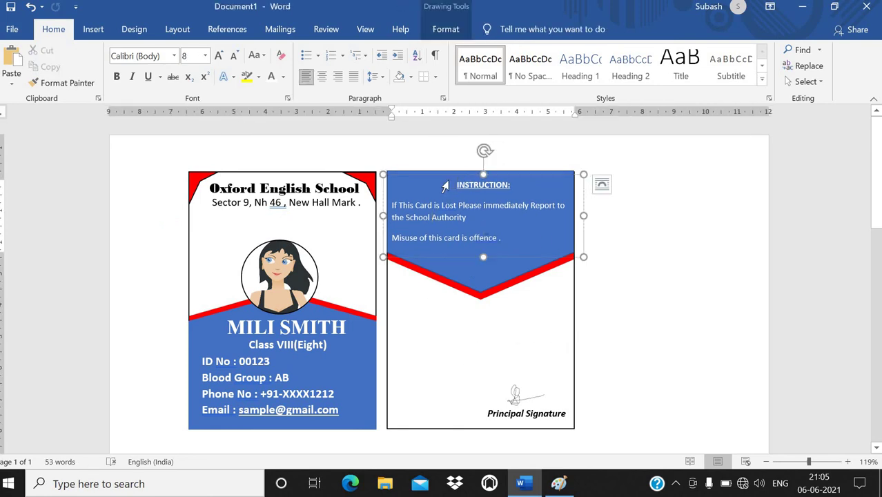
pyautogui.click(646, 247)
pyautogui.click(93, 29)
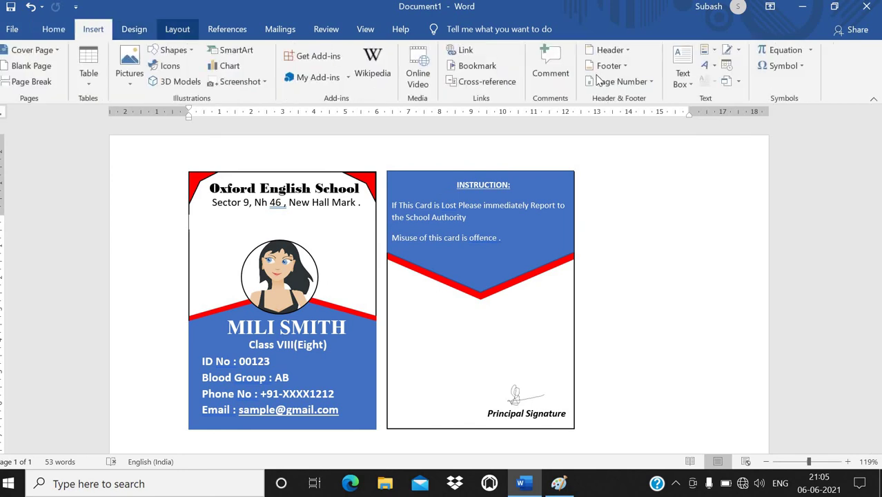
pyautogui.click(685, 76)
pyautogui.click(631, 163)
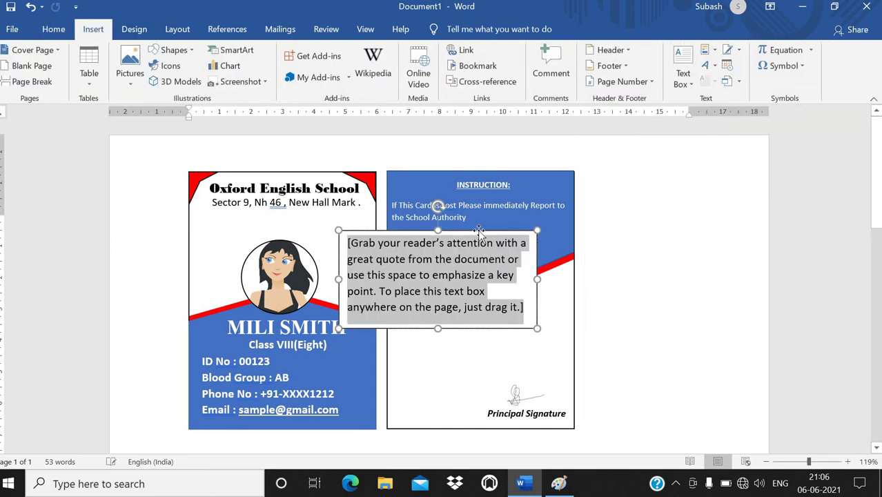
pyautogui.moveTo(525, 246); pyautogui.dragTo(524, 303)
# Step: Replace the placeholder text with 'D.O.B : 13th - May -XXXX'
pyautogui.click(547, 334)
pyautogui.press('Delete')
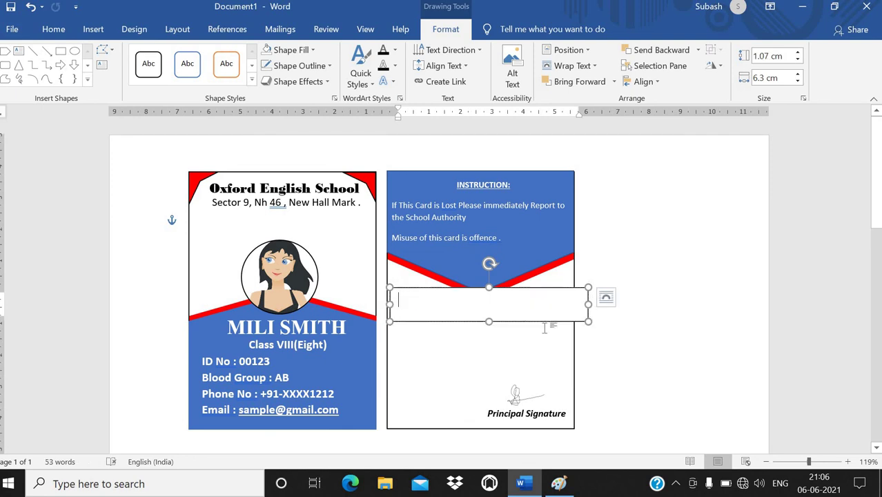
pyautogui.write('D.')
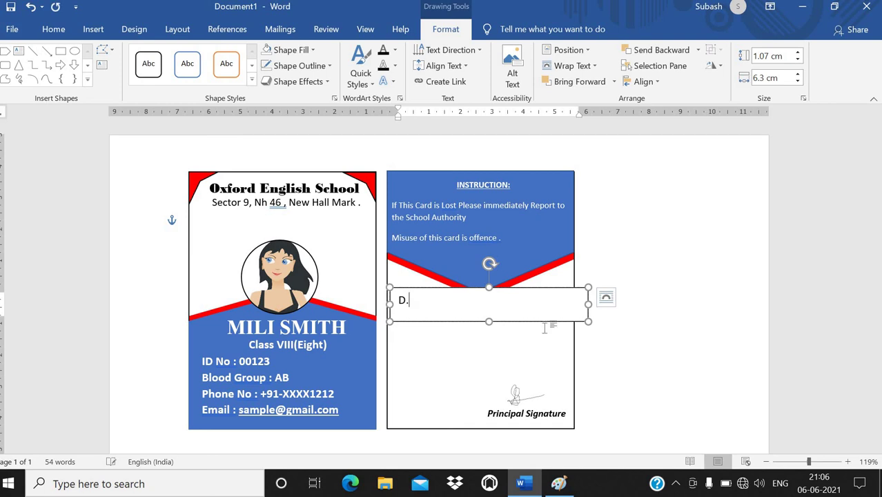
pyautogui.write('O.B : 13th - May ')
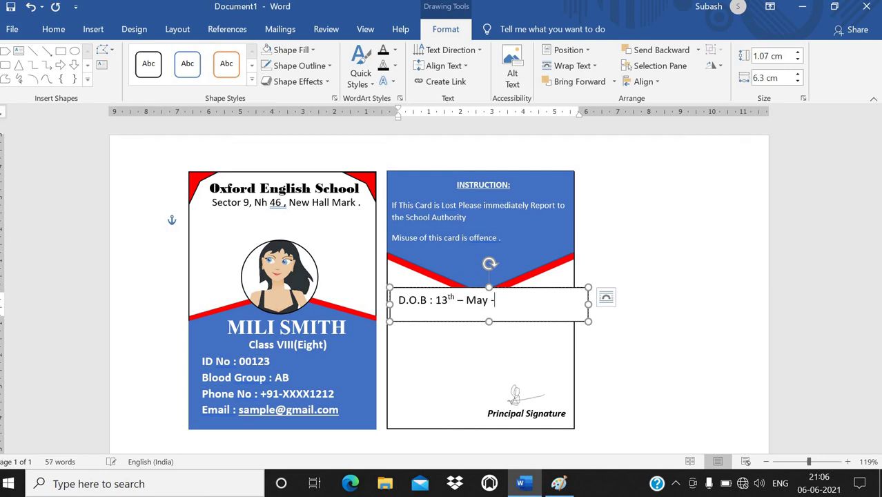
pyautogui.write('-XXXX')
# Step: Give the D.O.B text box no fill and no outline, and make its line bold
pyautogui.click(297, 50)
pyautogui.click(293, 176)
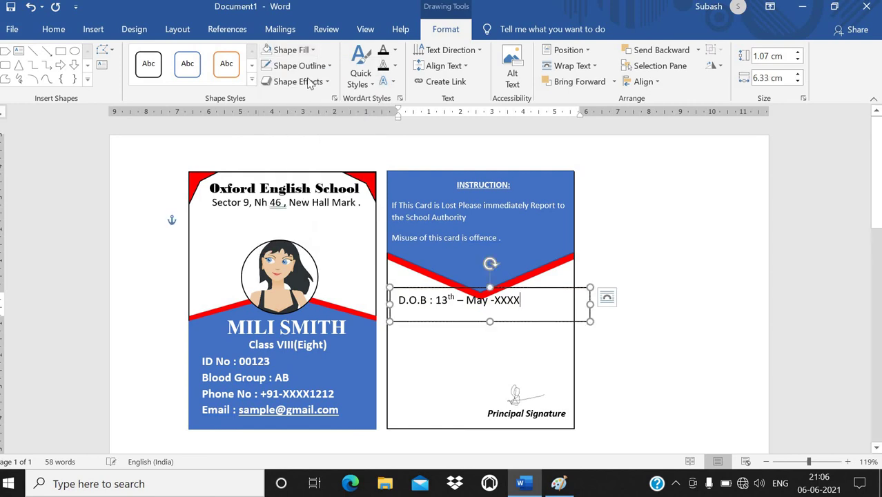
pyautogui.click(299, 66)
pyautogui.click(295, 192)
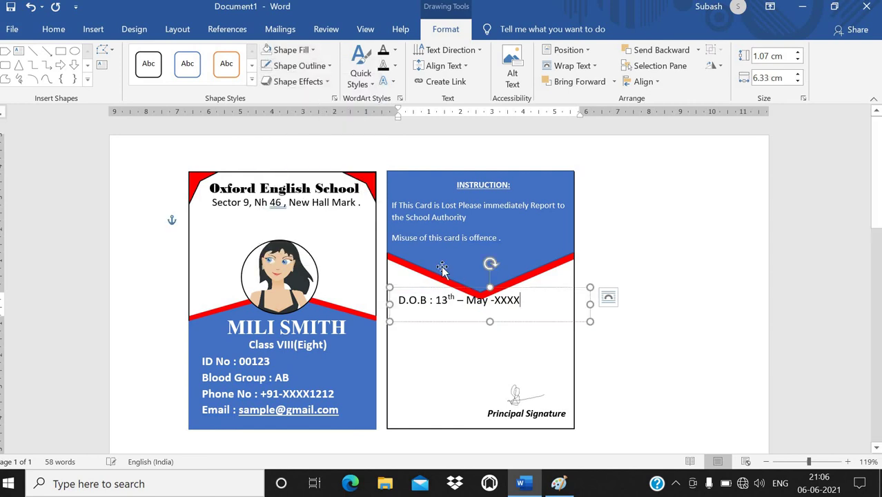
pyautogui.tripleClick(437, 305)
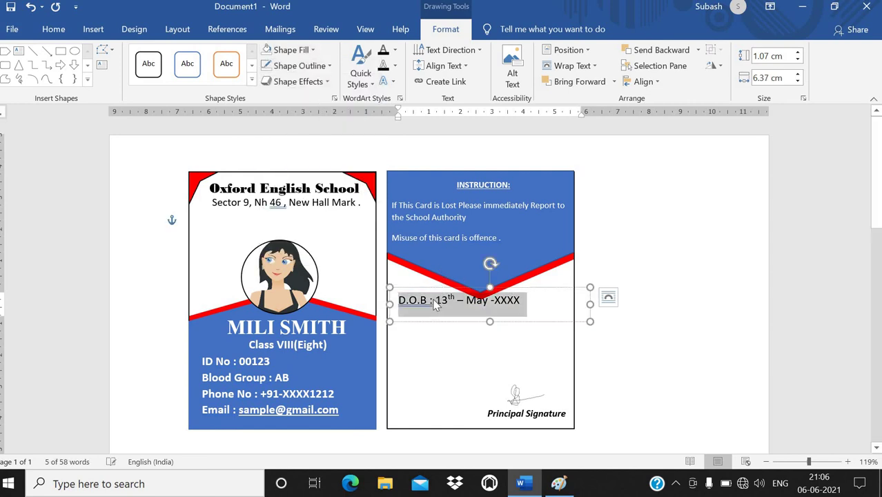
pyautogui.hotkey('ctrl', 'b')
# Step: Nudge the box down and add a Father Name line and a 'Sec : A' line
pyautogui.click(518, 293)
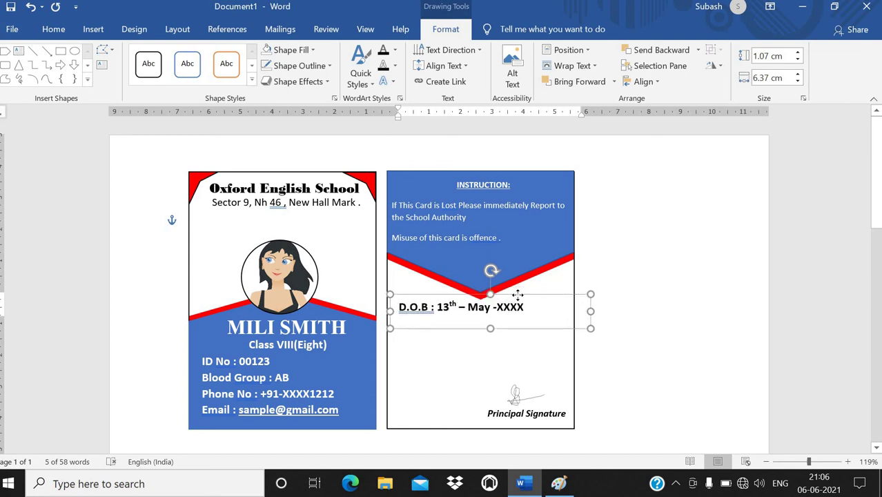
pyautogui.press('Down')
pyautogui.press('Down')
pyautogui.press('Down')
pyautogui.press('Down')
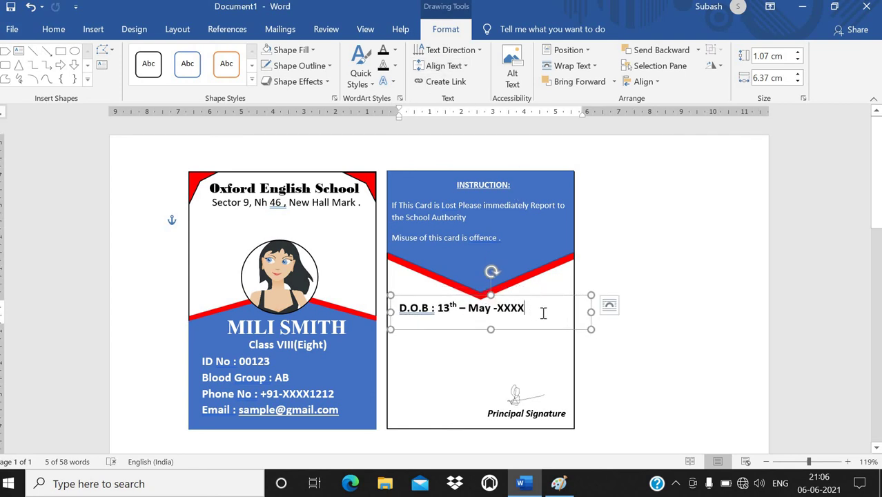
pyautogui.press('Return')
pyautogui.write('Fat')
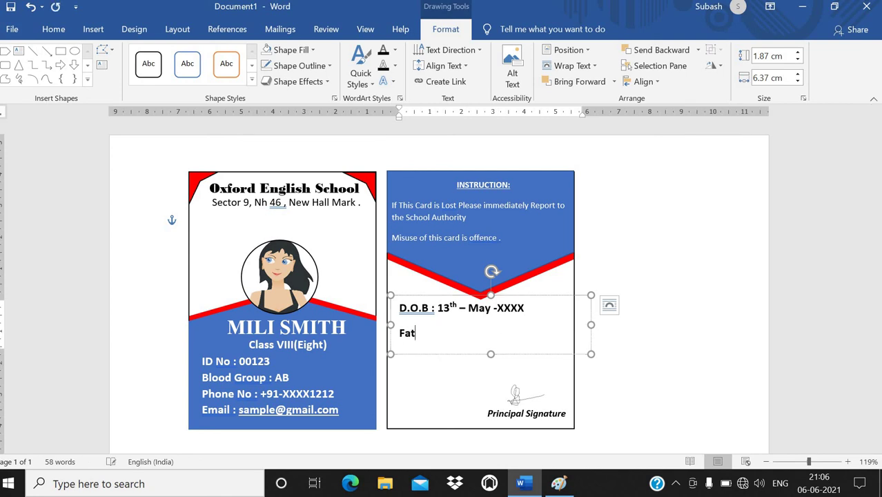
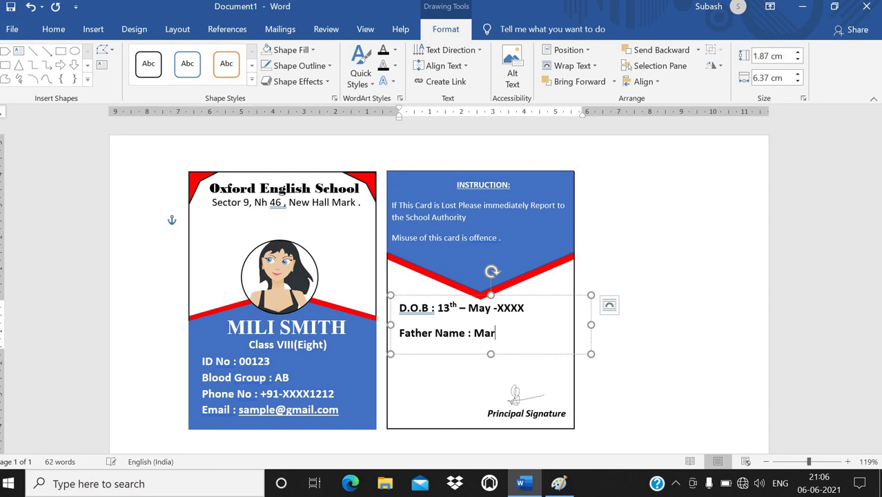
pyautogui.press('Return')
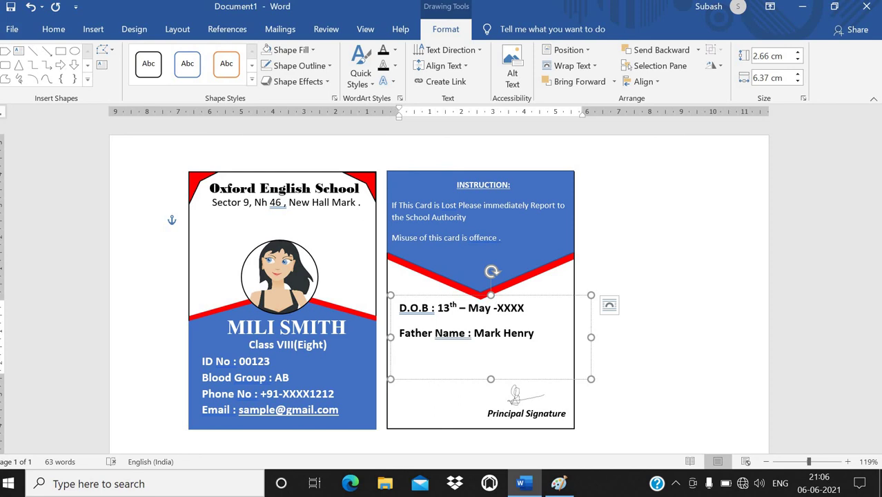
pyautogui.write('Sec : A')
pyautogui.click(669, 305)
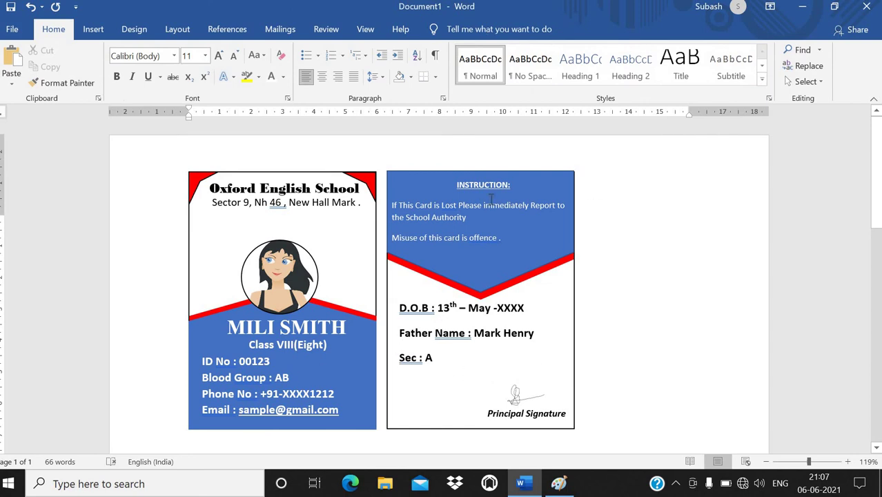
pyautogui.scroll(-1, 578, 276)
pyautogui.scroll(1, 580, 274)
pyautogui.scroll(-1, 580, 274)
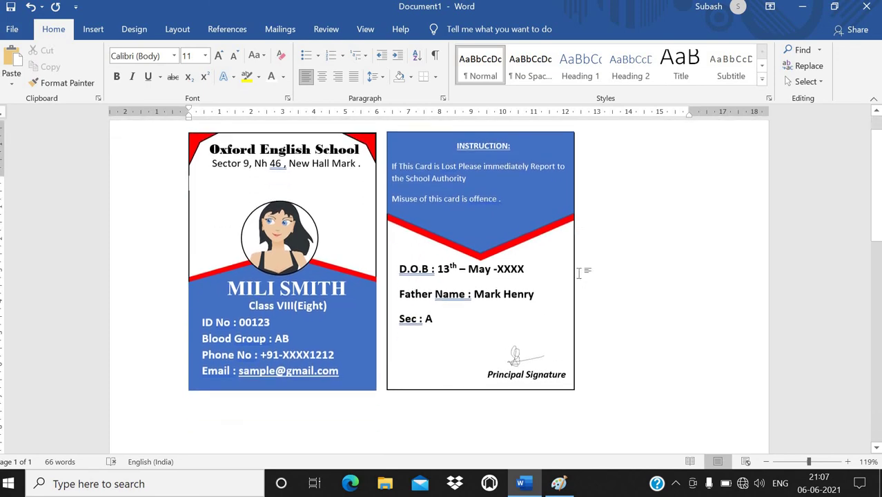
pyautogui.scroll(1, 580, 274)
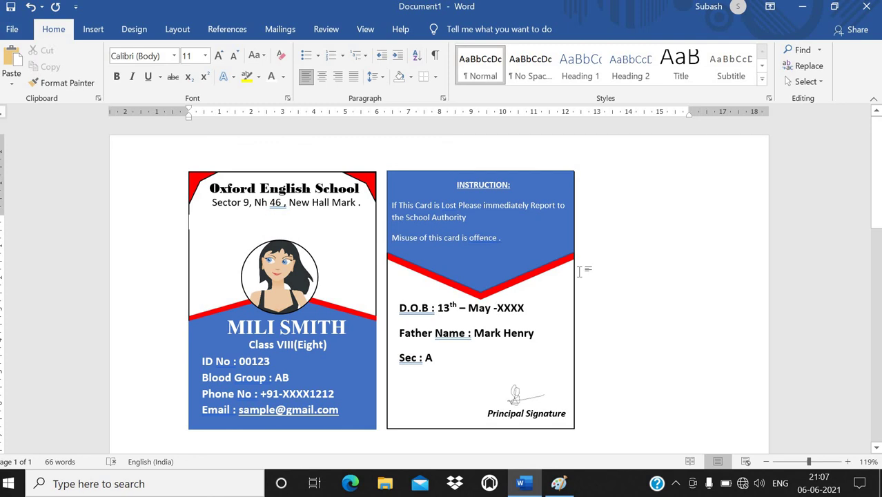
pyautogui.scroll(-1, 579, 273)
pyautogui.scroll(1, 580, 273)
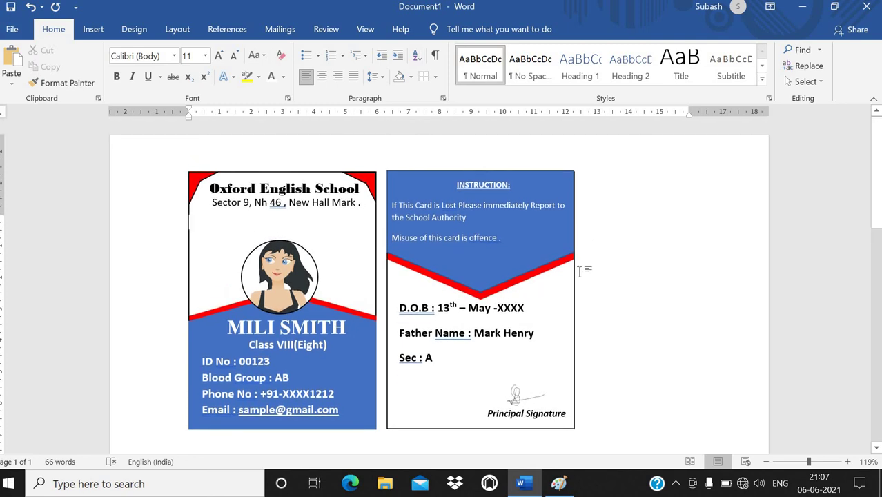